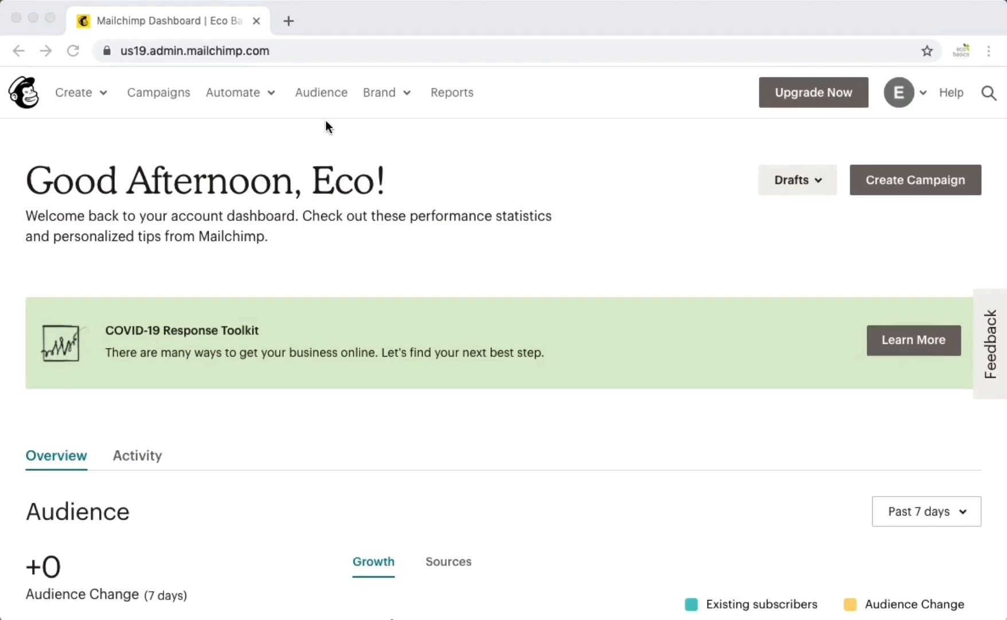
- Go to the Eco Basics audience's Settings and open its Audience name and defaults page
{"action": "left_click", "coordinate": [321, 92]}
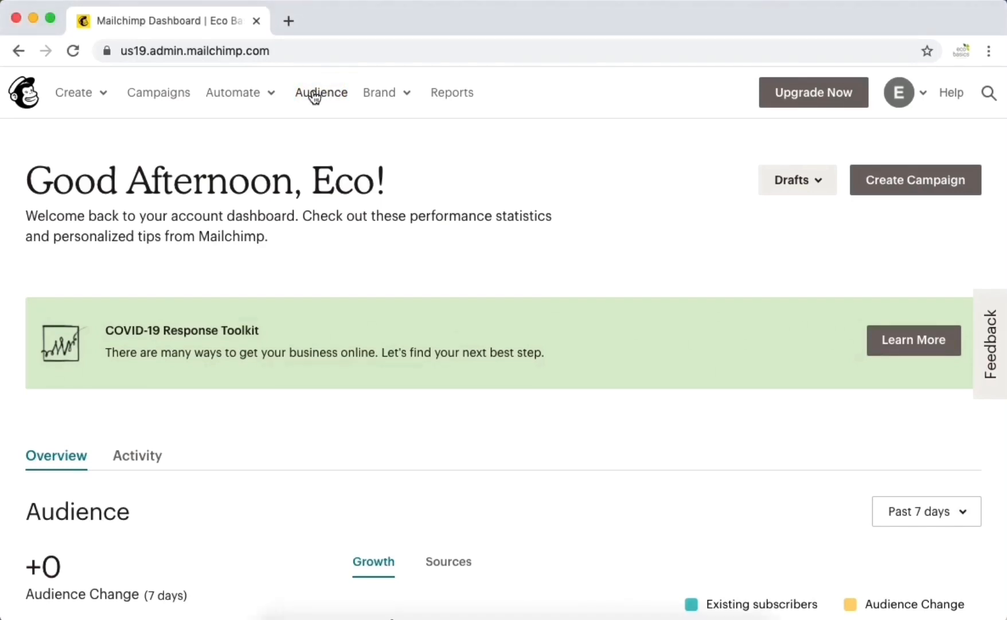
{"action": "left_click", "coordinate": [315, 93]}
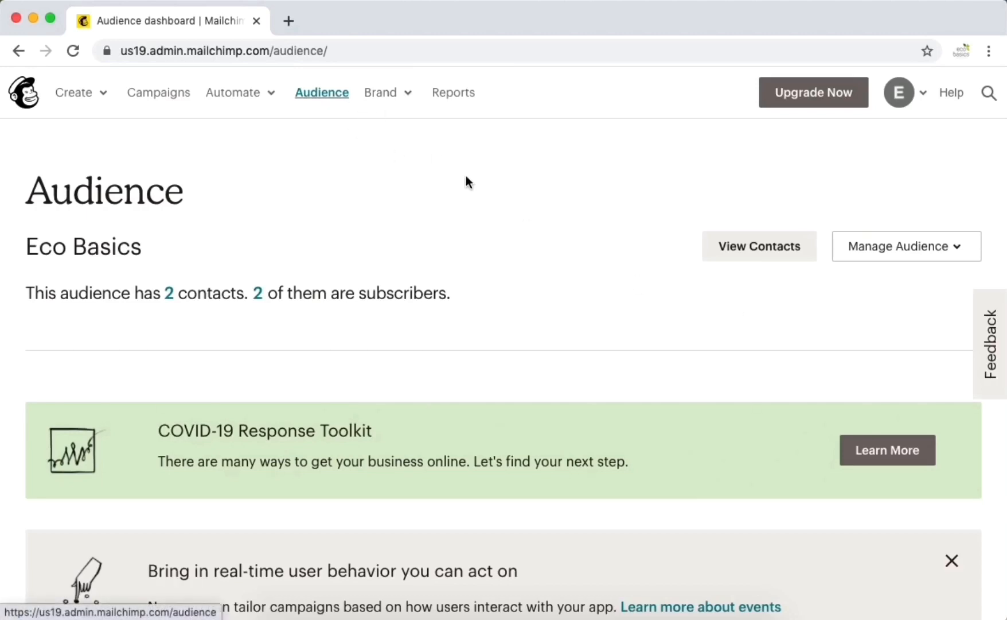
{"action": "left_click", "coordinate": [956, 253]}
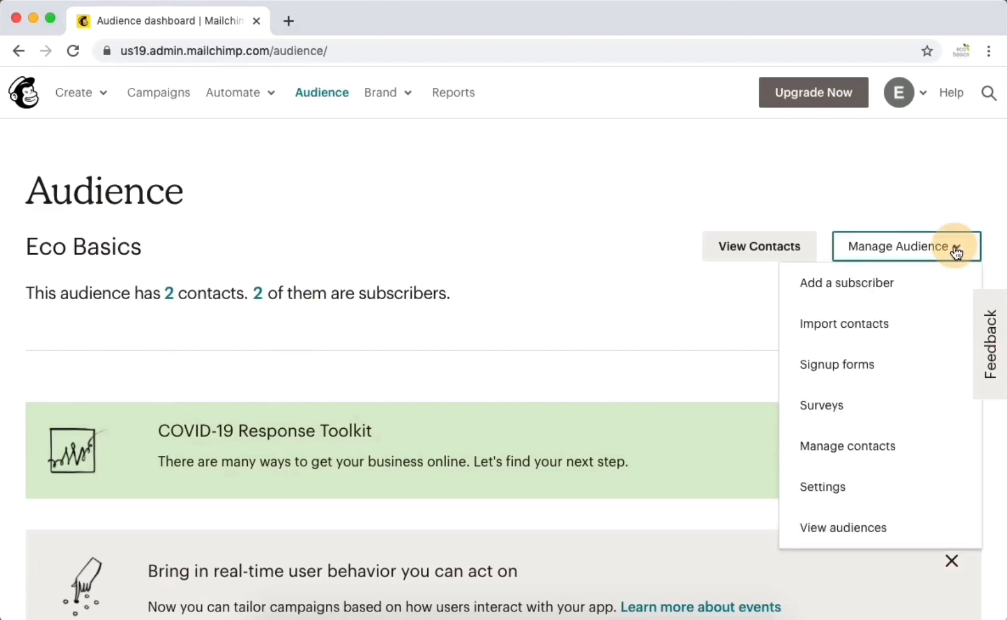
{"action": "left_click", "coordinate": [833, 485]}
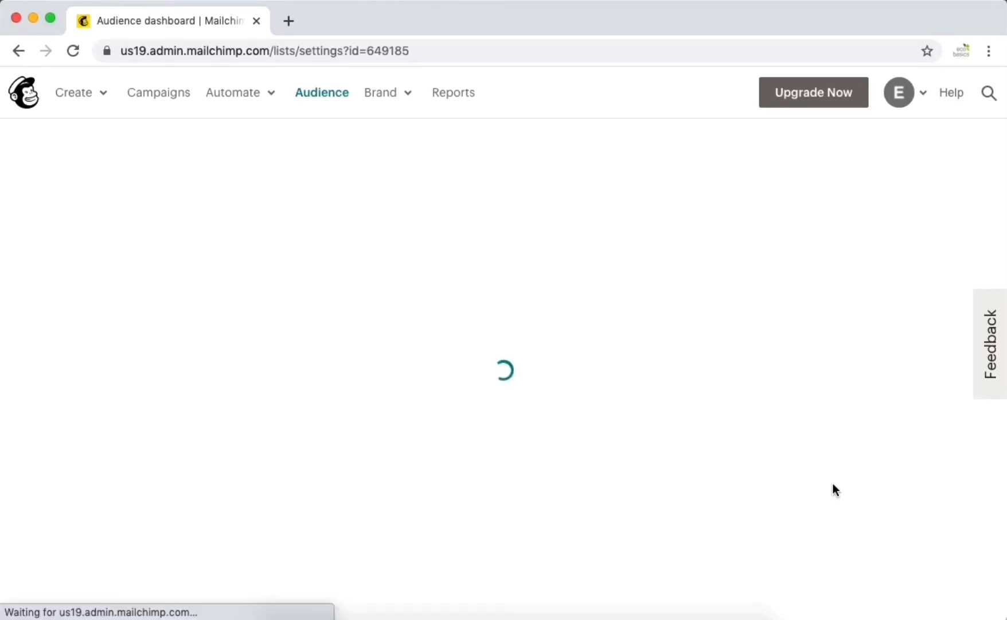
{"action": "scroll", "coordinate": [622, 491], "scroll_direction": "down", "scroll_amount": 5}
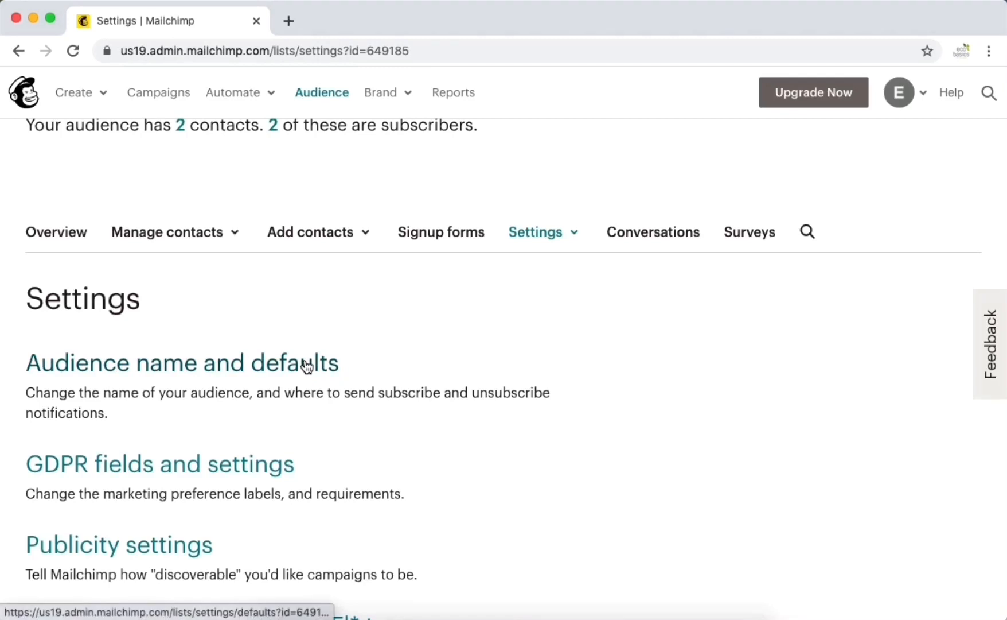
{"action": "left_click", "coordinate": [304, 360]}
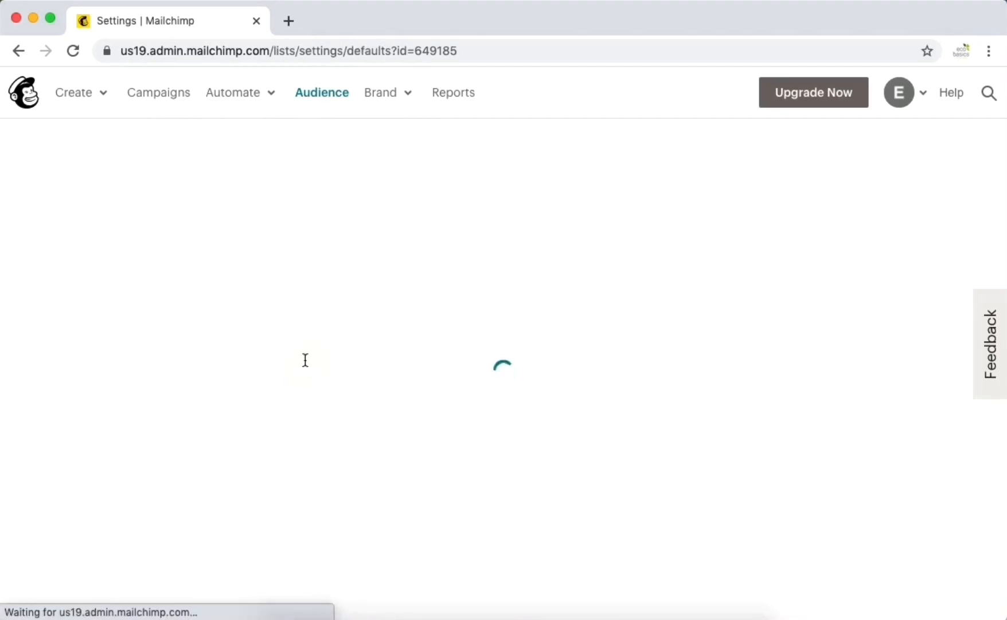
- Replace the Default From name with the sender's name 'from AFIWI Marketing'
{"action": "scroll", "coordinate": [494, 541], "scroll_direction": "down", "scroll_amount": 3}
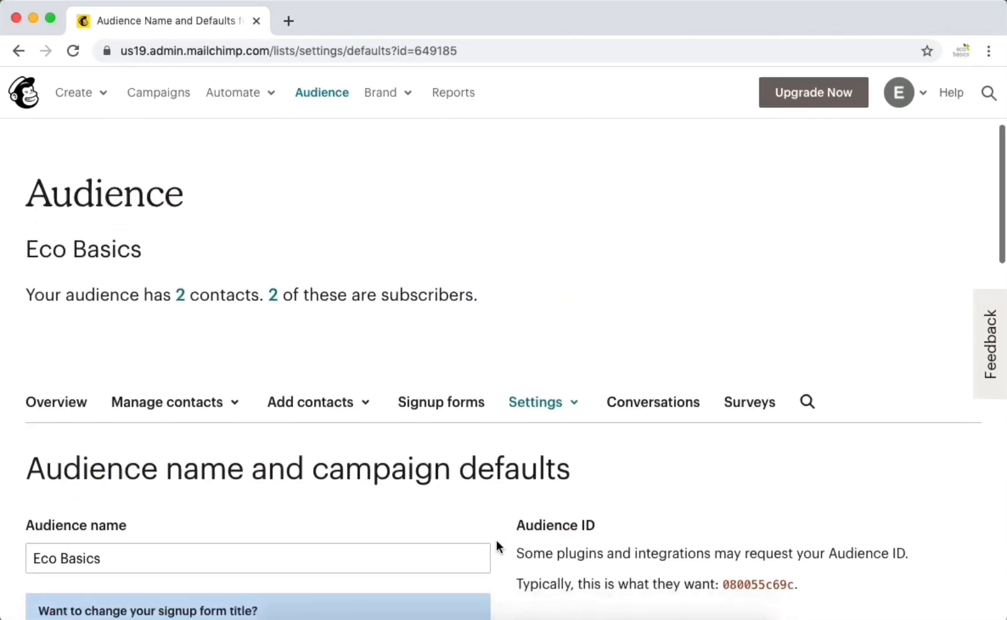
{"action": "scroll", "coordinate": [497, 542], "scroll_direction": "down", "scroll_amount": 6}
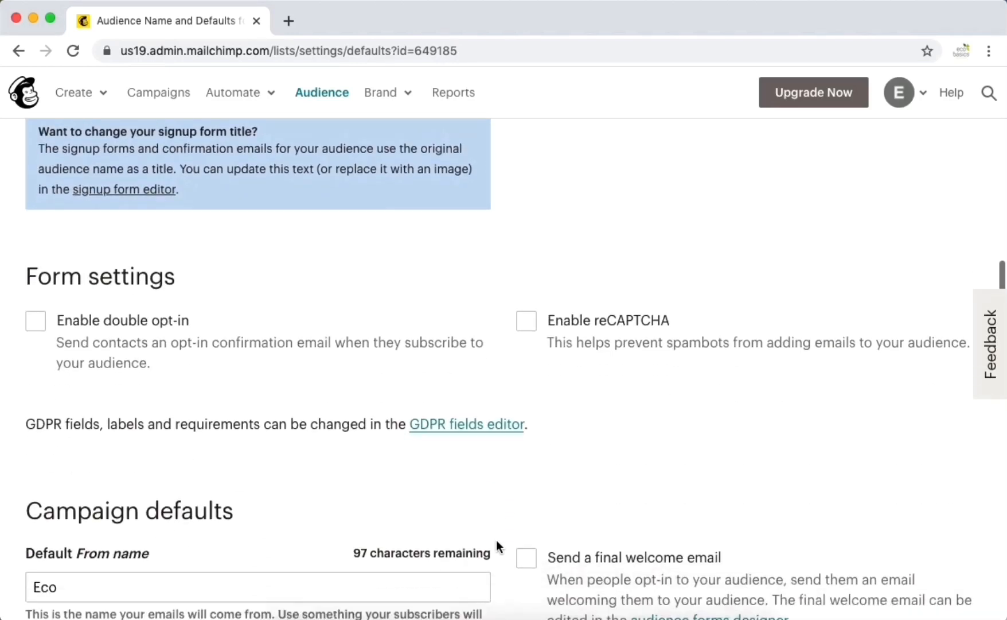
{"action": "scroll", "coordinate": [497, 540], "scroll_direction": "down", "scroll_amount": 2}
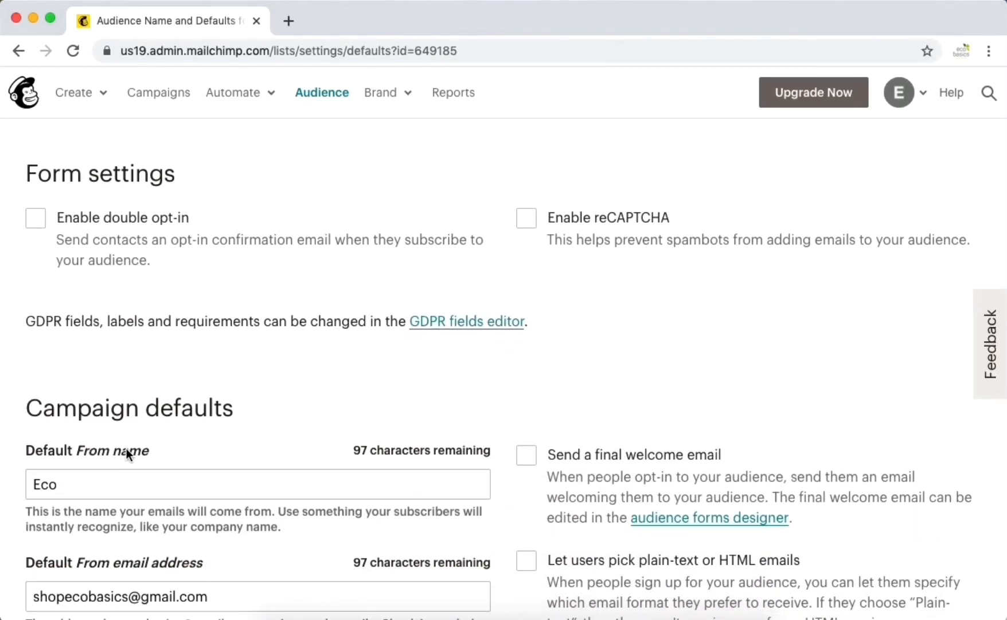
{"action": "double_click", "coordinate": [48, 485]}
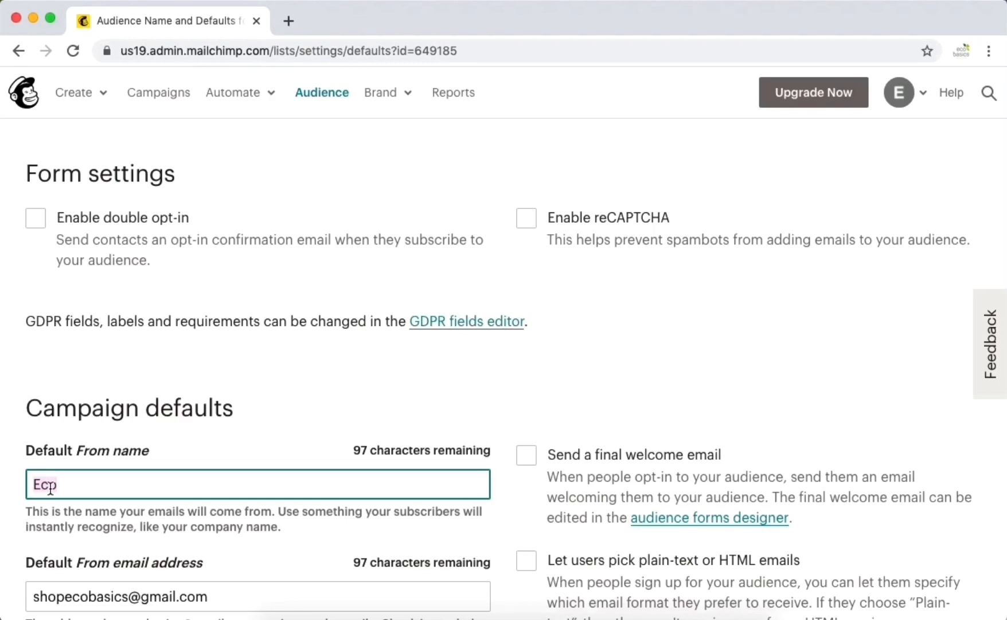
{"action": "type", "text": "L"}
{"action": "key", "text": "BackSpace"}
{"action": "type", "text": "Anna from AFIWI "}
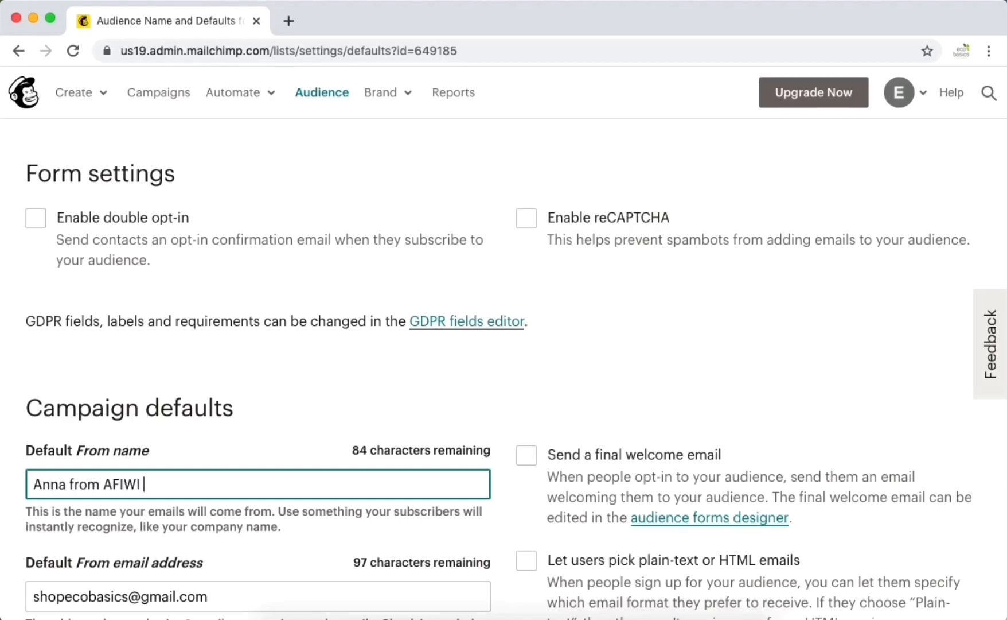
{"action": "type", "text": "Marketing"}
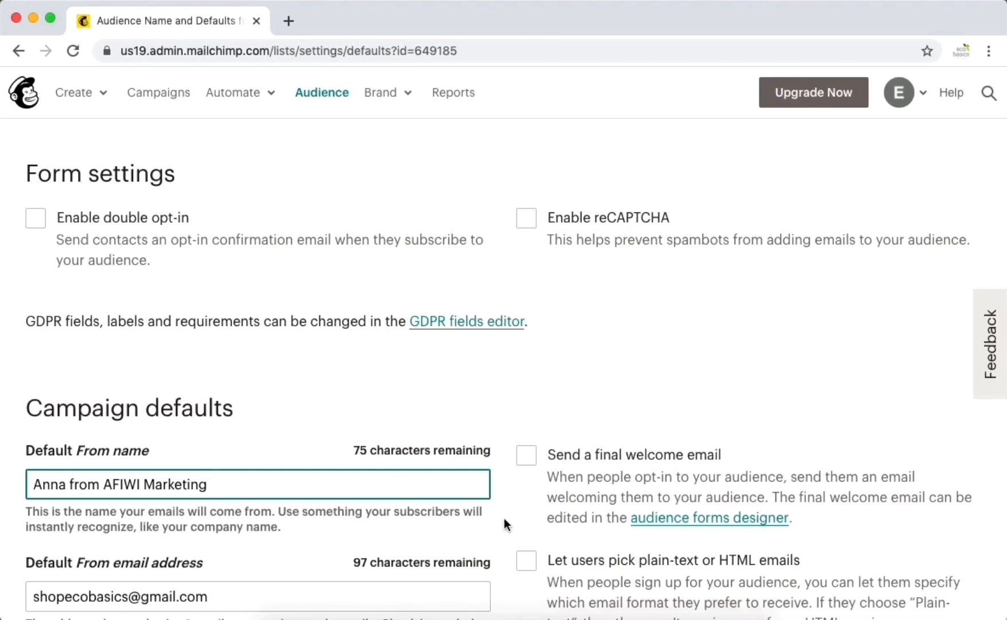
- Replace the Default From email address with the sender's AFIWI Marketing company email
{"action": "scroll", "coordinate": [503, 524], "scroll_direction": "down", "scroll_amount": 3}
{"action": "scroll", "coordinate": [504, 519], "scroll_direction": "down", "scroll_amount": 3}
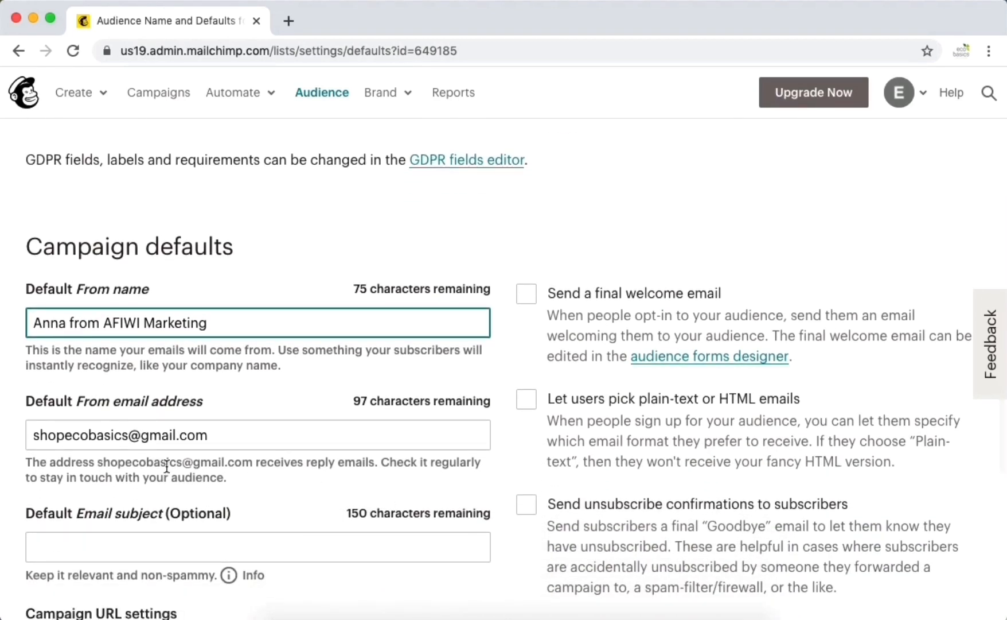
{"action": "triple_click", "coordinate": [99, 435]}
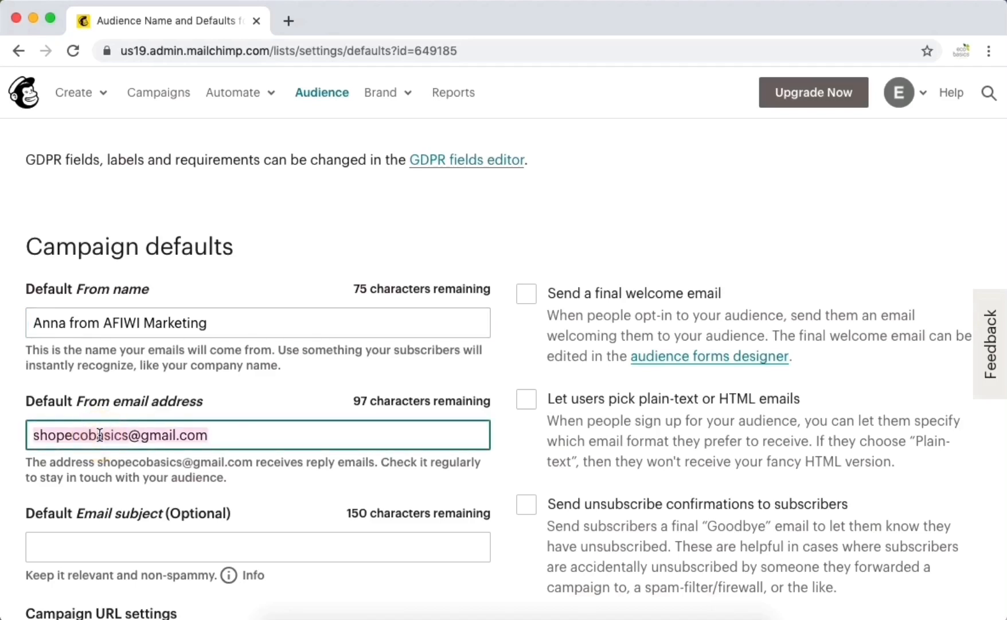
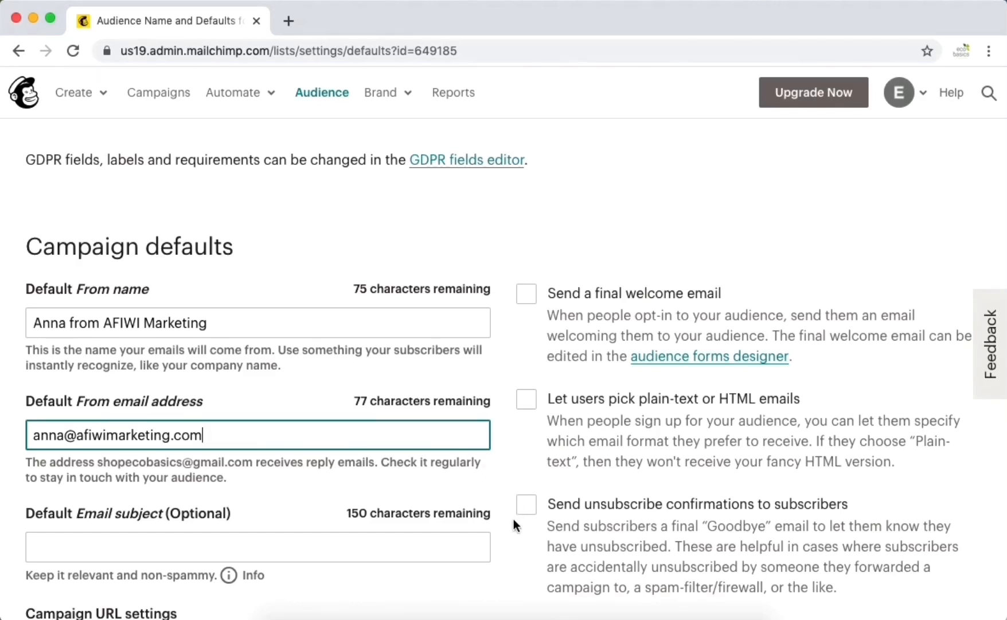
{"action": "scroll", "coordinate": [514, 519], "scroll_direction": "down", "scroll_amount": 3}
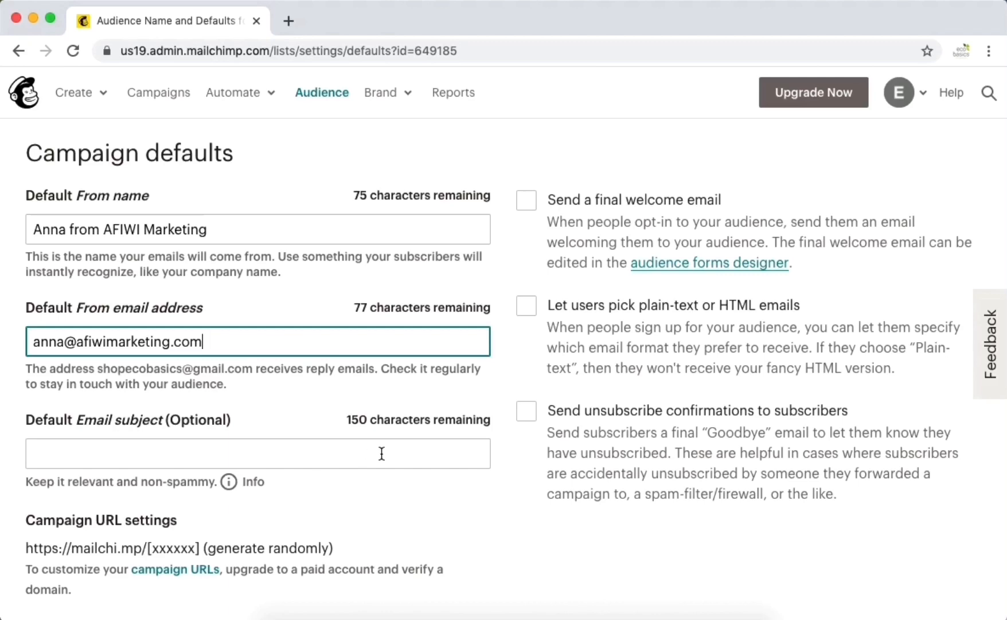
{"action": "scroll", "coordinate": [506, 463], "scroll_direction": "down", "scroll_amount": 3}
{"action": "scroll", "coordinate": [506, 462], "scroll_direction": "down", "scroll_amount": 7}
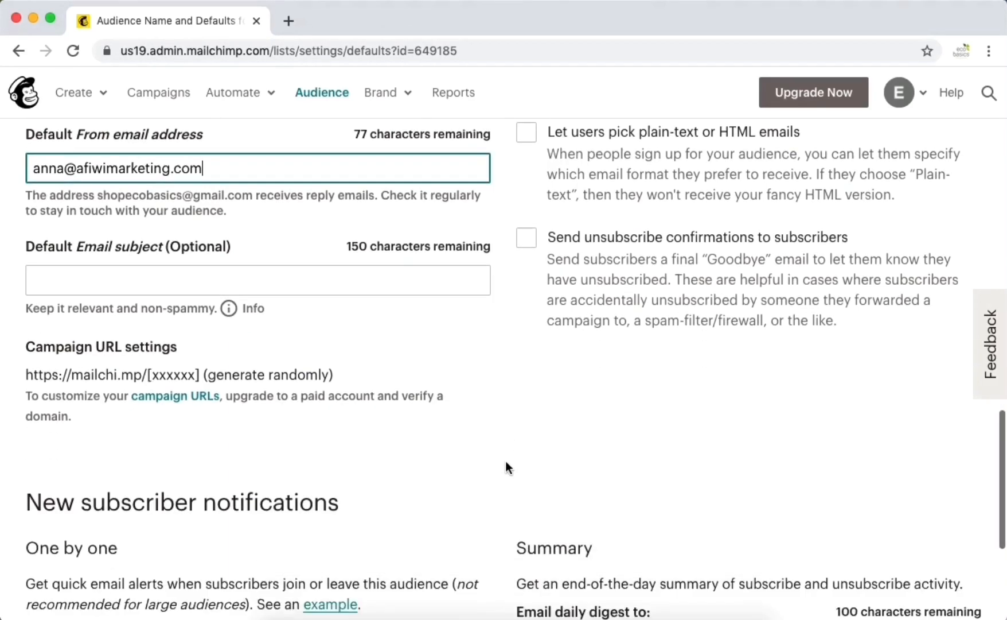
{"action": "scroll", "coordinate": [505, 461], "scroll_direction": "up", "scroll_amount": 5}
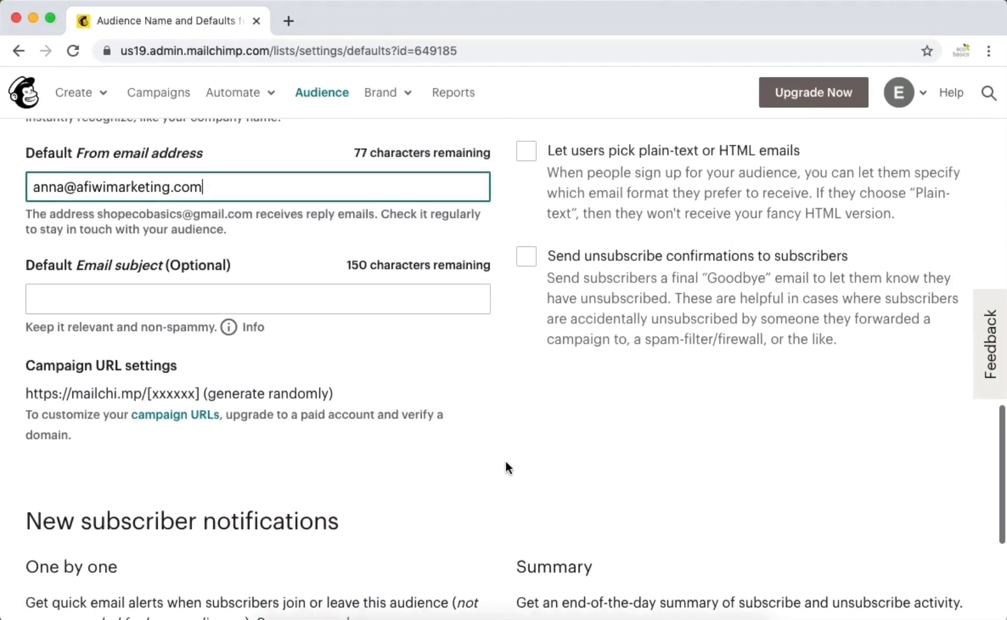
{"action": "scroll", "coordinate": [505, 461], "scroll_direction": "down", "scroll_amount": 5}
{"action": "scroll", "coordinate": [505, 461], "scroll_direction": "down", "scroll_amount": 3}
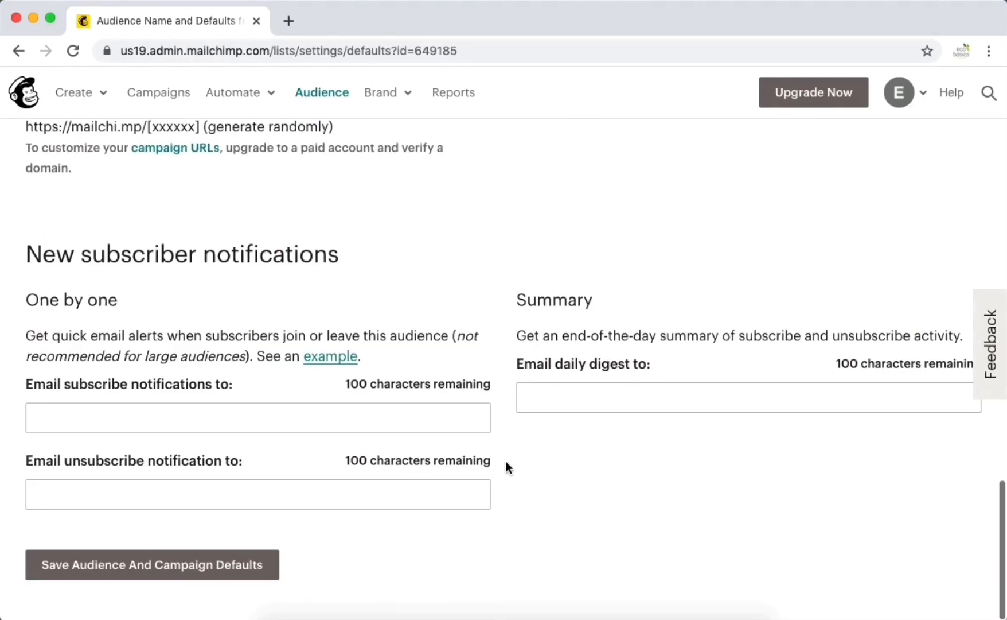
- Save the campaign defaults and create a 'Free Offer - ebook' landing page for the Eco Basics audience
{"action": "left_click", "coordinate": [218, 567]}
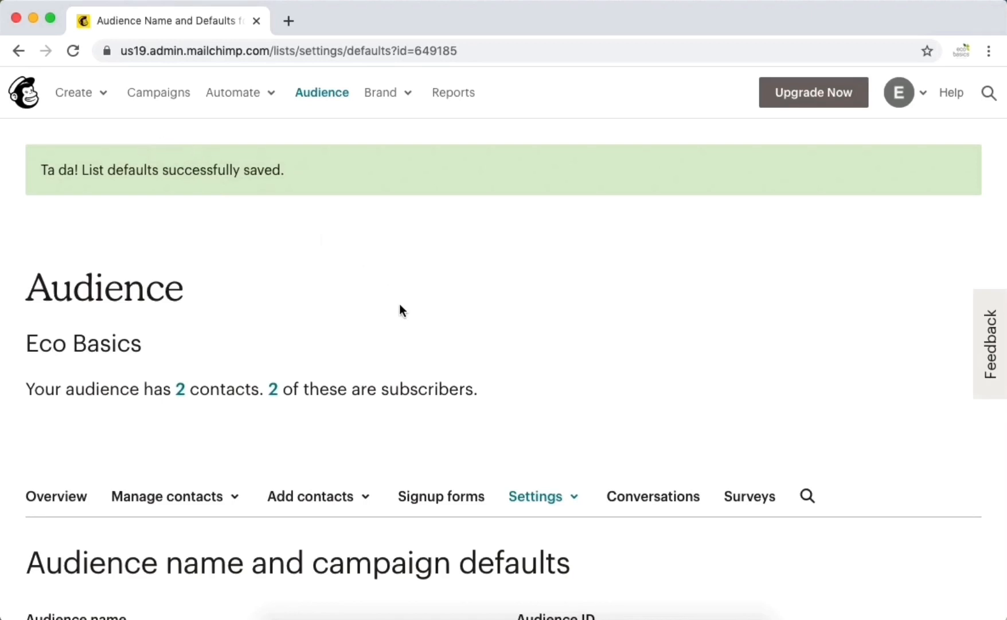
{"action": "left_click", "coordinate": [104, 95]}
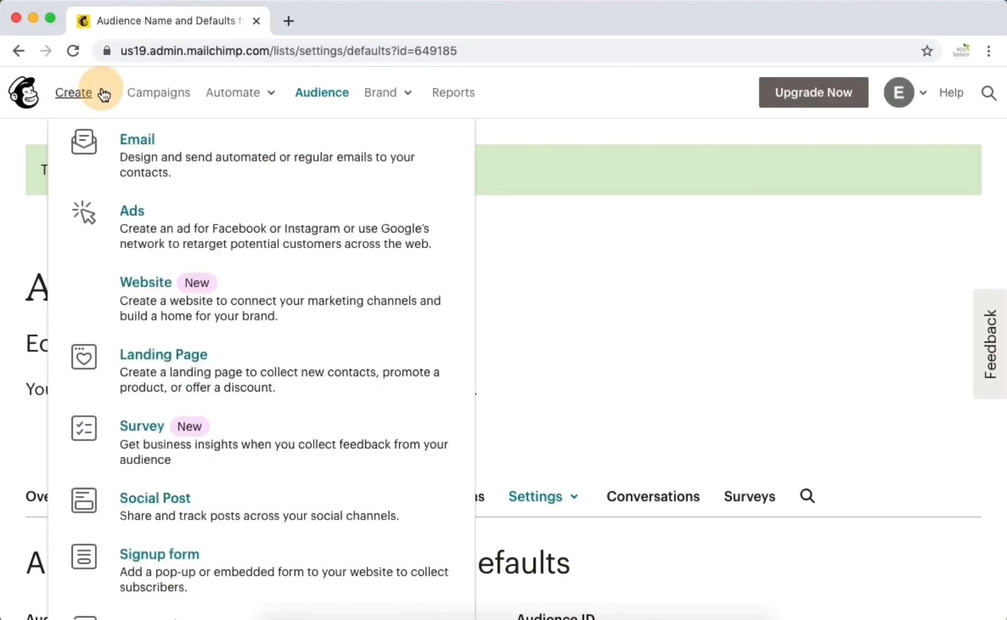
{"action": "left_click", "coordinate": [184, 359]}
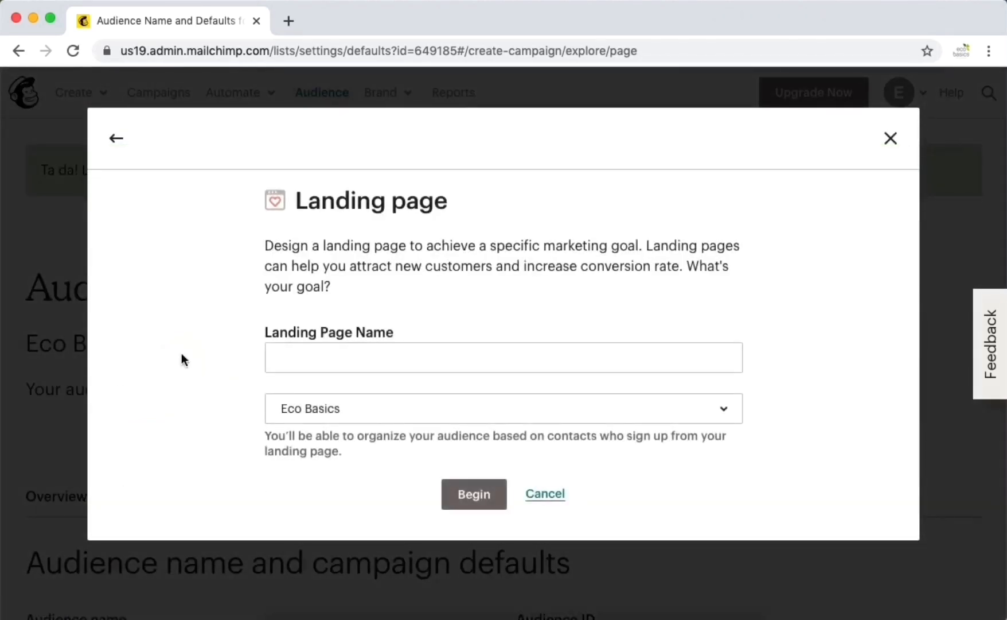
{"action": "left_click", "coordinate": [282, 360]}
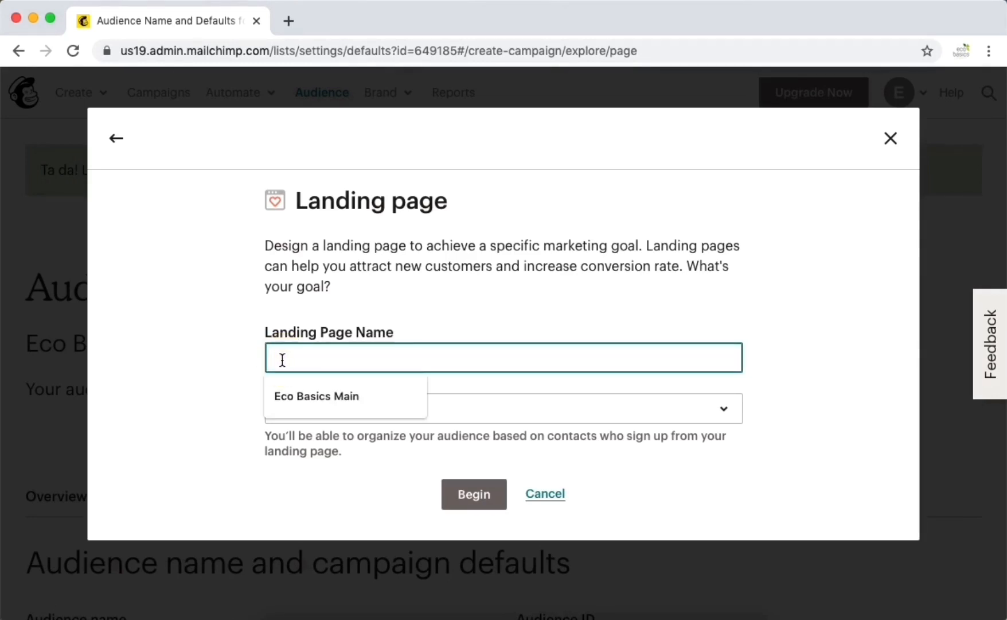
{"action": "type", "text": "Free O"}
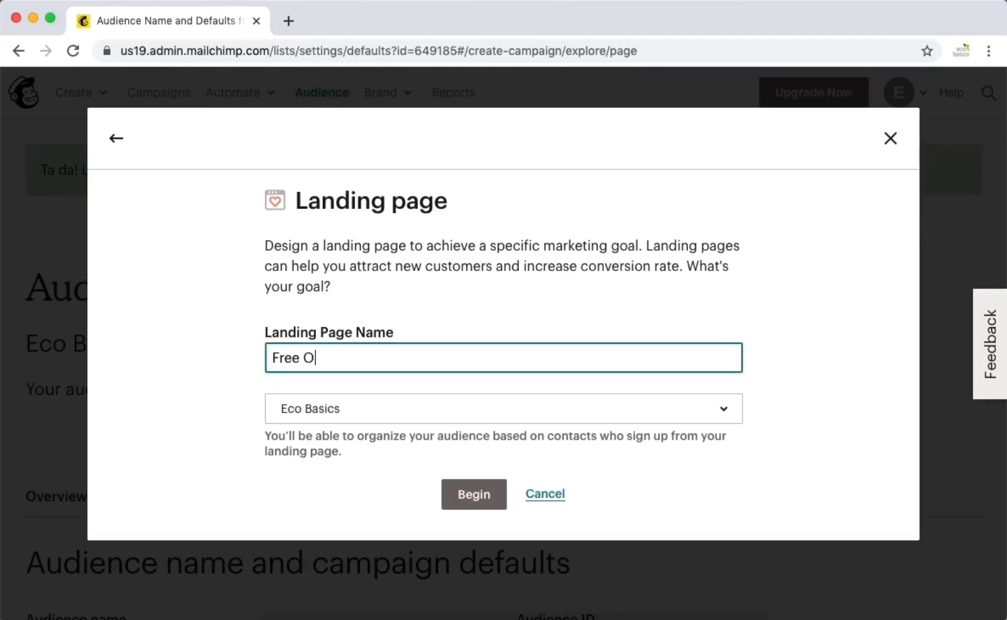
{"action": "type", "text": "ffer -"}
{"action": "key", "text": "BackSpace"}
{"action": "key", "text": "BackSpace"}
{"action": "type", "text": "- ebook"}
{"action": "left_click", "coordinate": [447, 421]}
{"action": "left_click", "coordinate": [368, 494]}
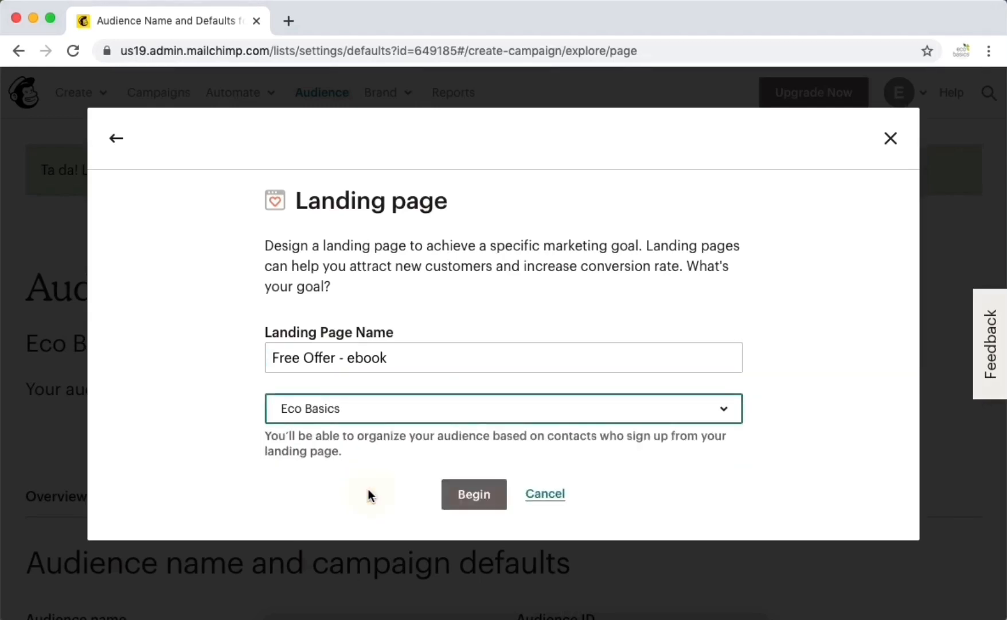
{"action": "left_click", "coordinate": [465, 495]}
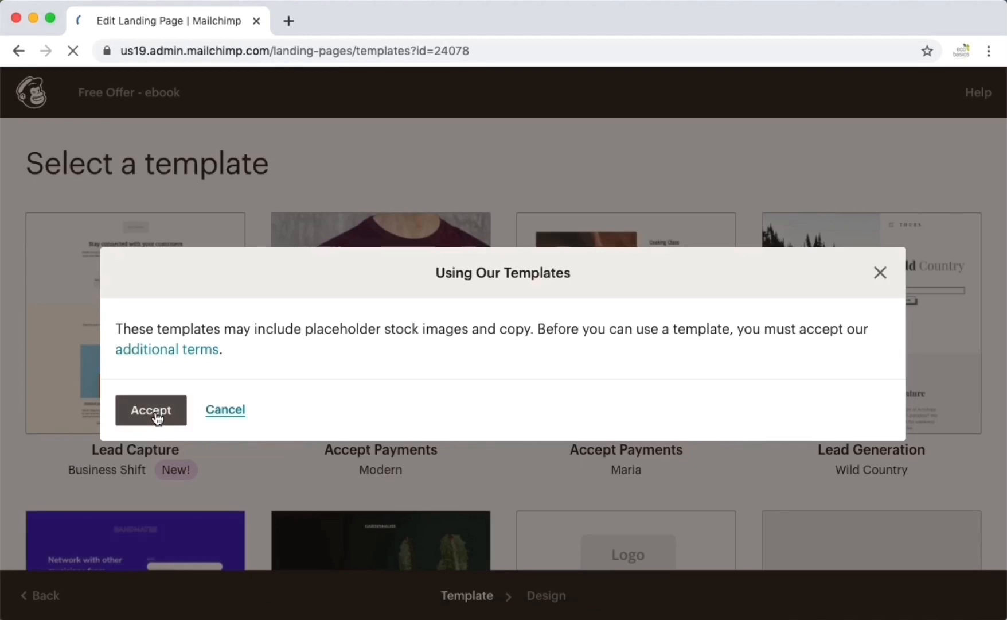
- Accept the template terms and choose the Lead Capture (Business Shift) template
{"action": "left_click", "coordinate": [152, 410]}
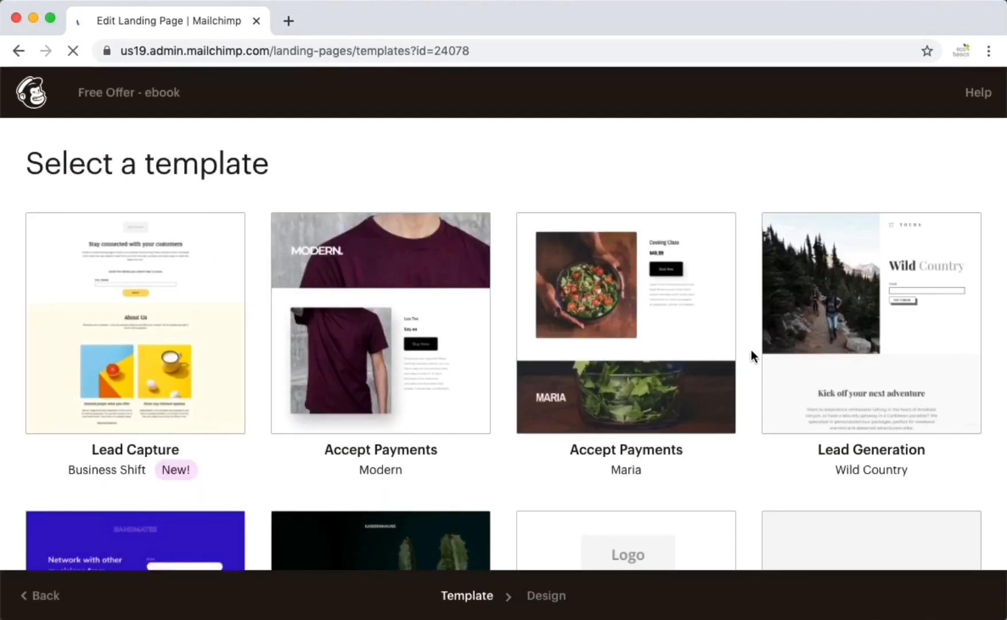
{"action": "scroll", "coordinate": [751, 351], "scroll_direction": "down", "scroll_amount": 4}
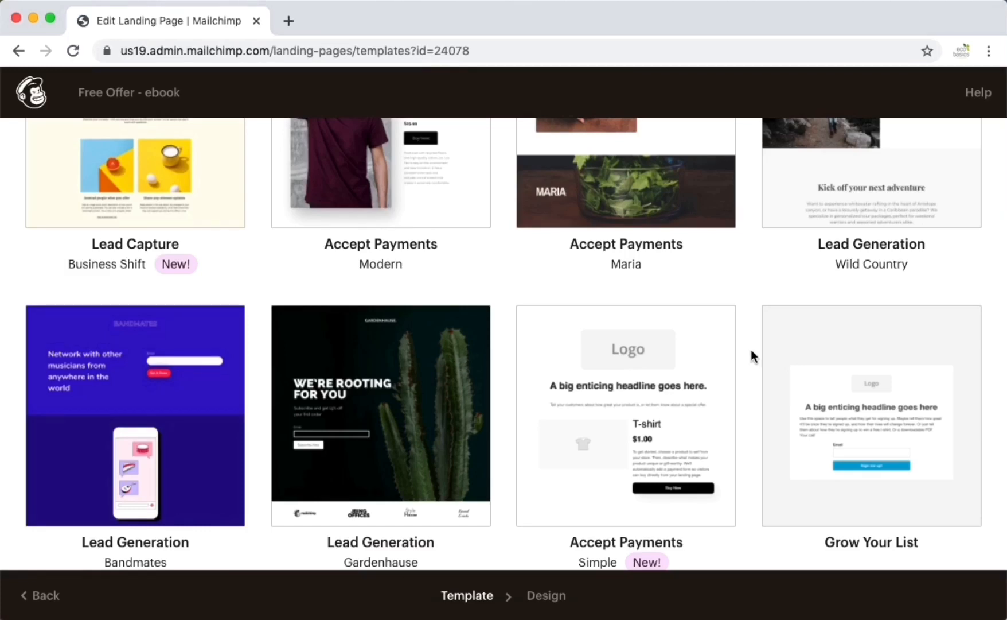
{"action": "scroll", "coordinate": [751, 349], "scroll_direction": "down", "scroll_amount": 2}
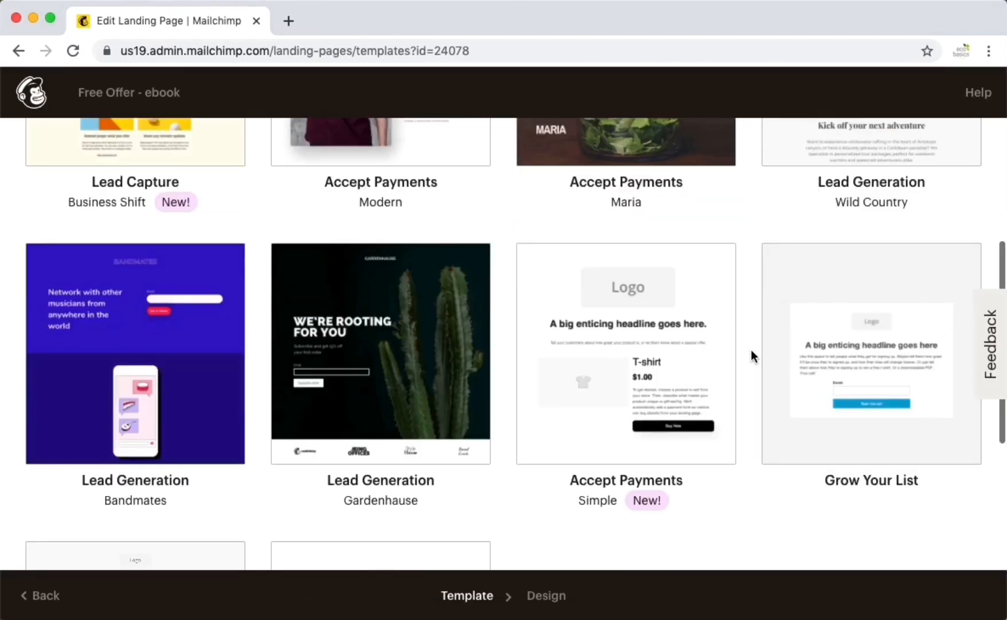
{"action": "scroll", "coordinate": [756, 231], "scroll_direction": "down", "scroll_amount": 5}
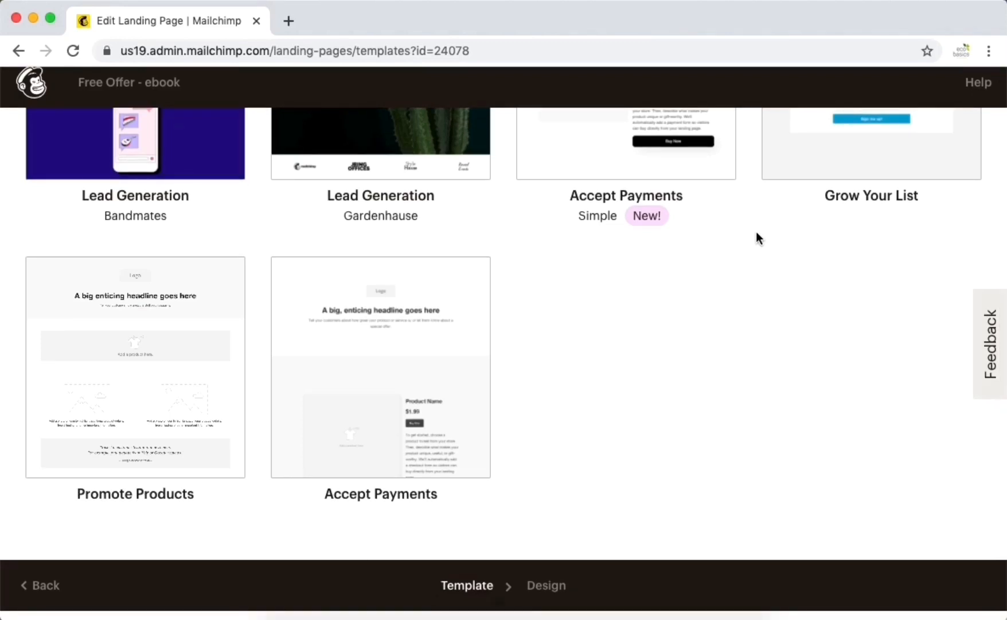
{"action": "scroll", "coordinate": [747, 211], "scroll_direction": "up", "scroll_amount": 1}
{"action": "scroll", "coordinate": [746, 207], "scroll_direction": "up", "scroll_amount": 9}
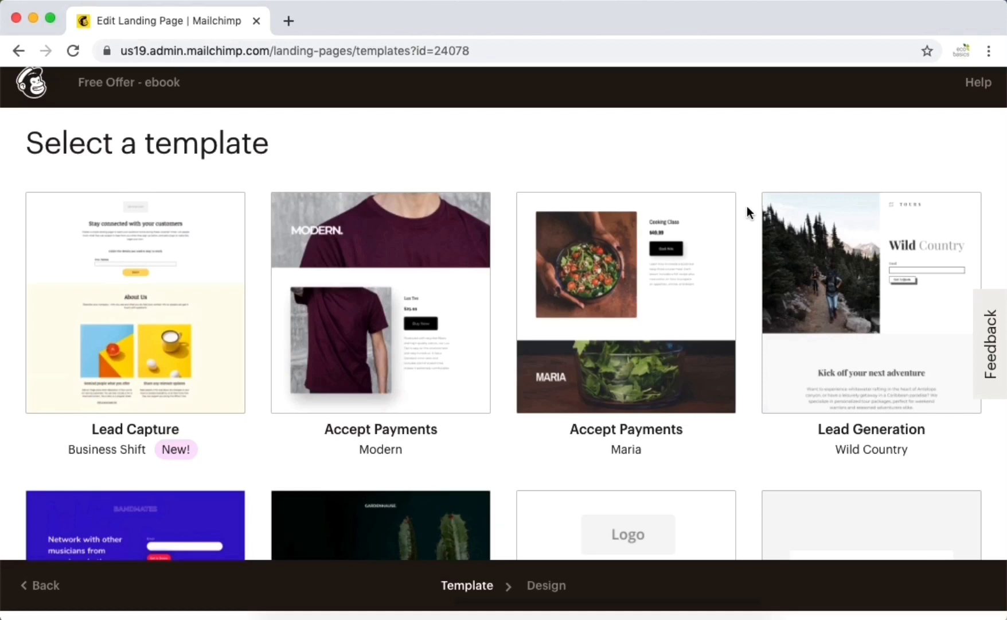
{"action": "scroll", "coordinate": [747, 206], "scroll_direction": "down", "scroll_amount": 1}
{"action": "scroll", "coordinate": [746, 206], "scroll_direction": "up", "scroll_amount": 1}
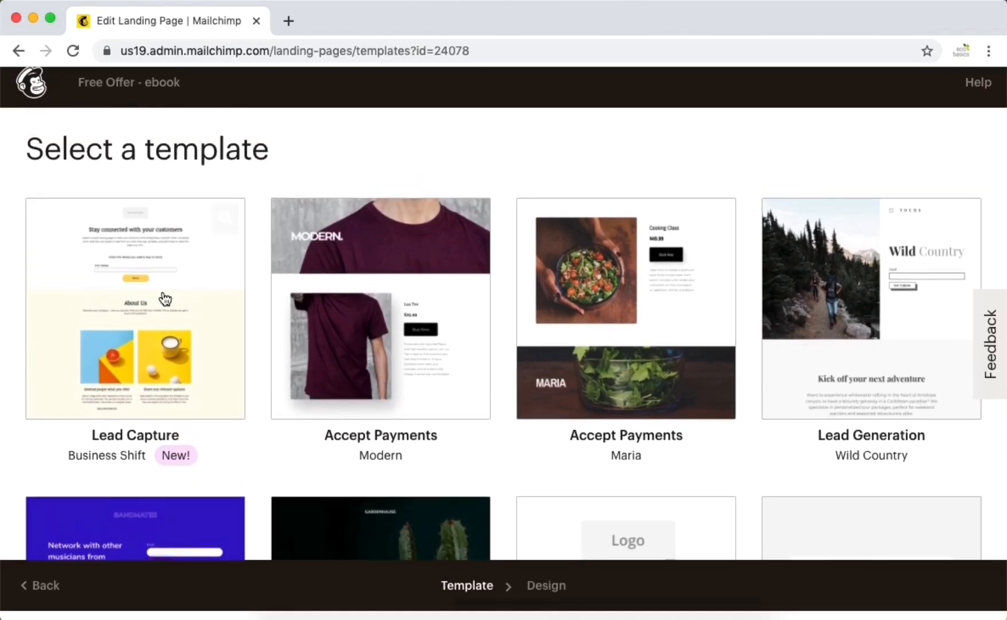
{"action": "left_click", "coordinate": [130, 326]}
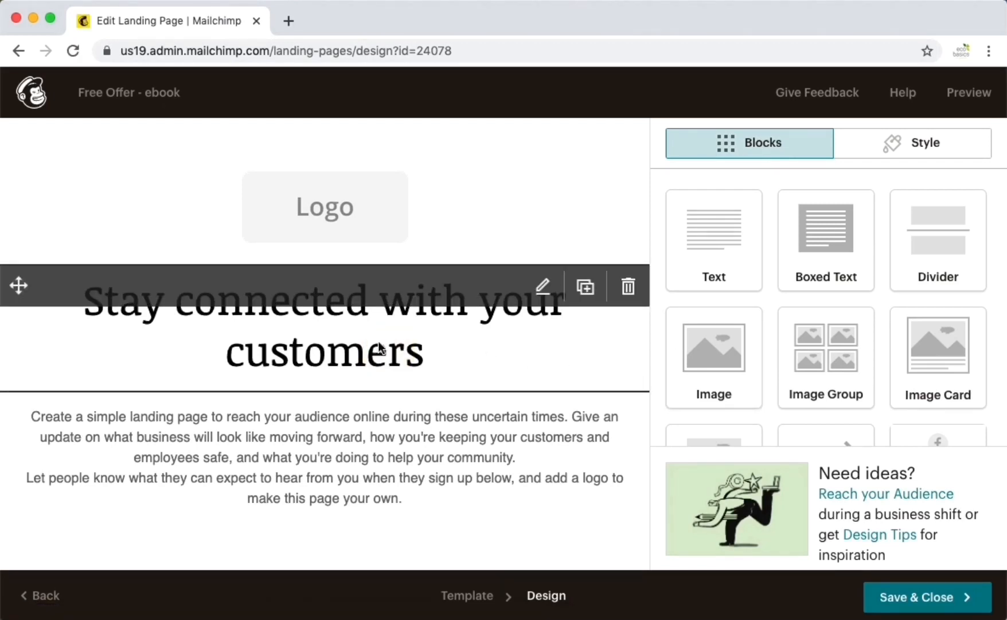
- Change the headline to 'Ready to create a killer lead magnet to grow your list?'
{"action": "left_click", "coordinate": [380, 348]}
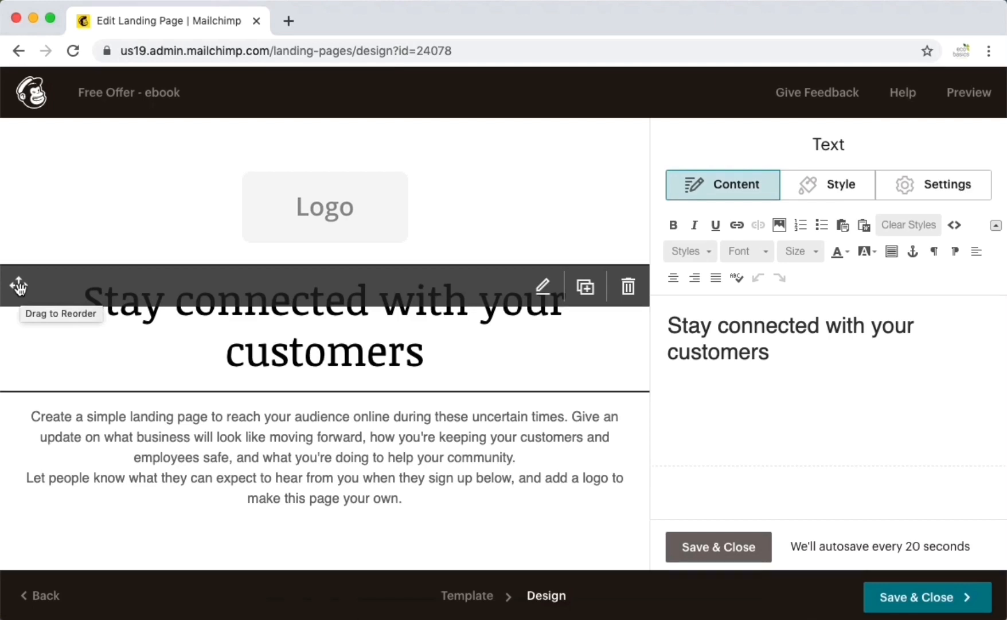
{"action": "mouse_move", "coordinate": [19, 286]}
{"action": "left_mouse_down"}
{"action": "mouse_move", "coordinate": [27, 394]}
{"action": "mouse_move", "coordinate": [28, 294]}
{"action": "left_mouse_up"}
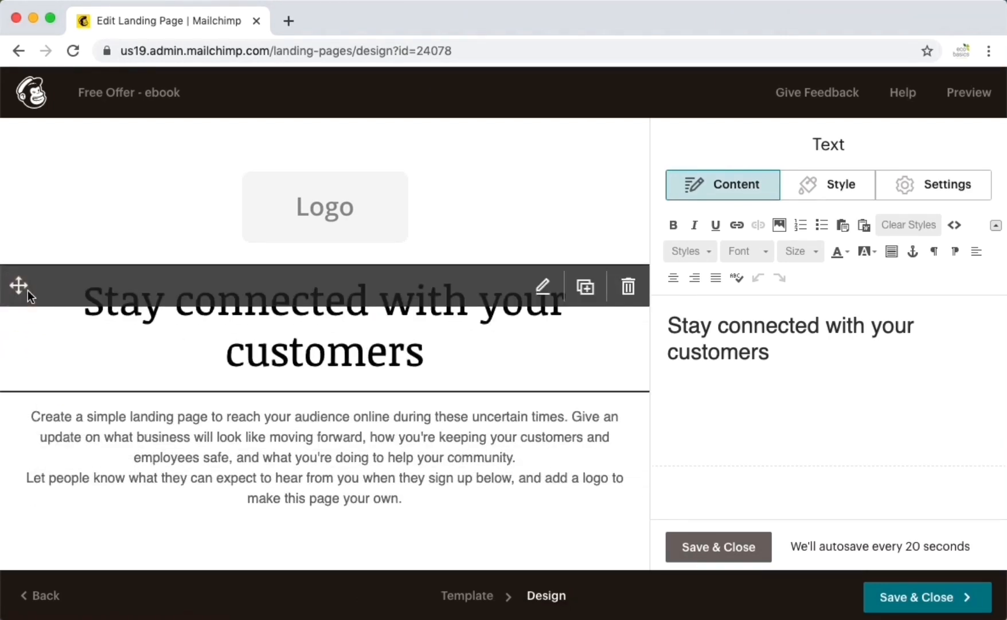
{"action": "triple_click", "coordinate": [741, 325]}
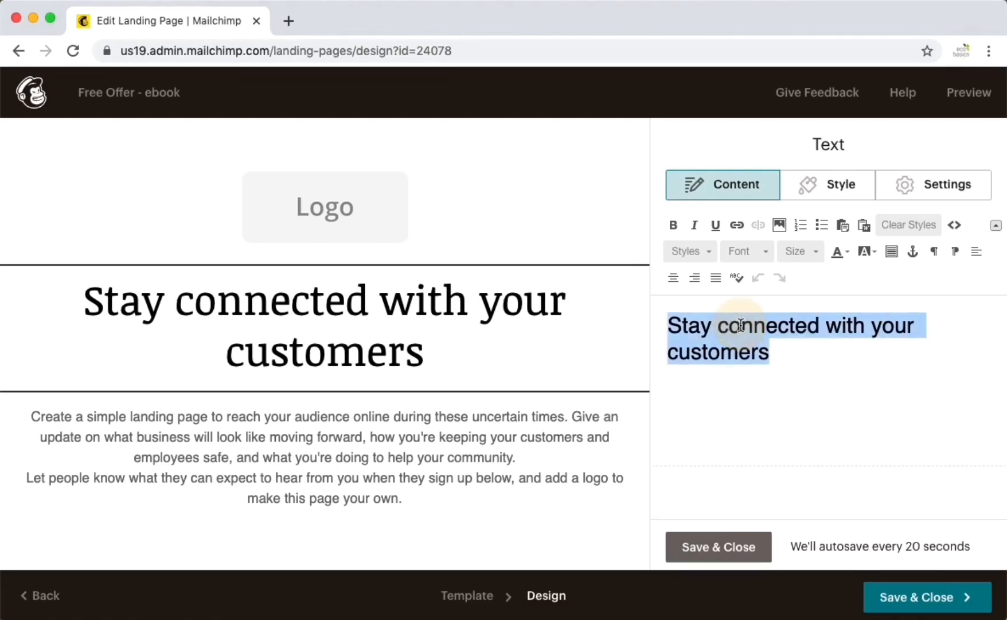
{"action": "type", "text": "Ready to"}
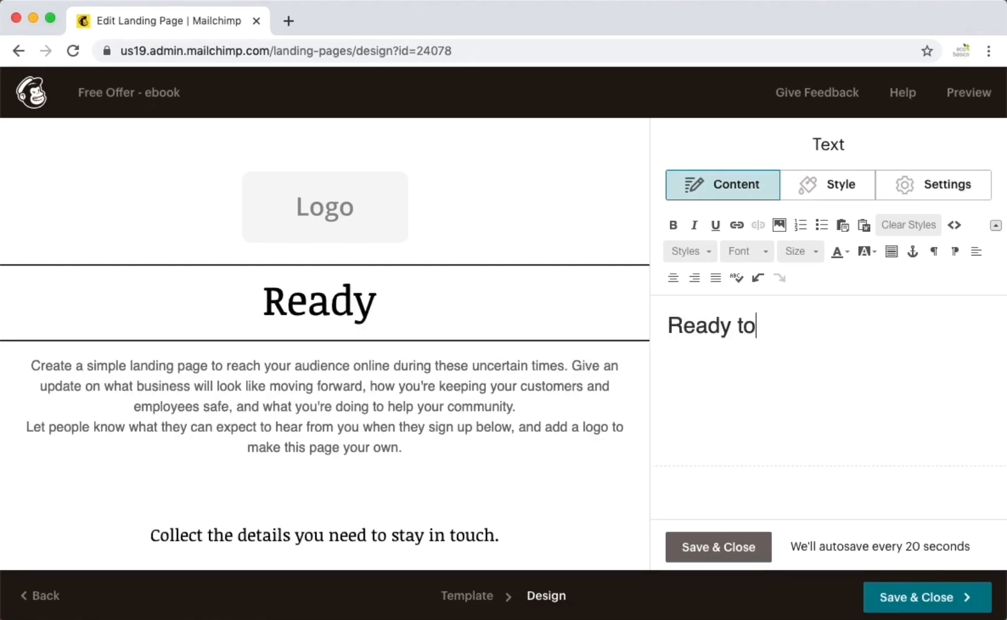
{"action": "type", "text": " create a kill"}
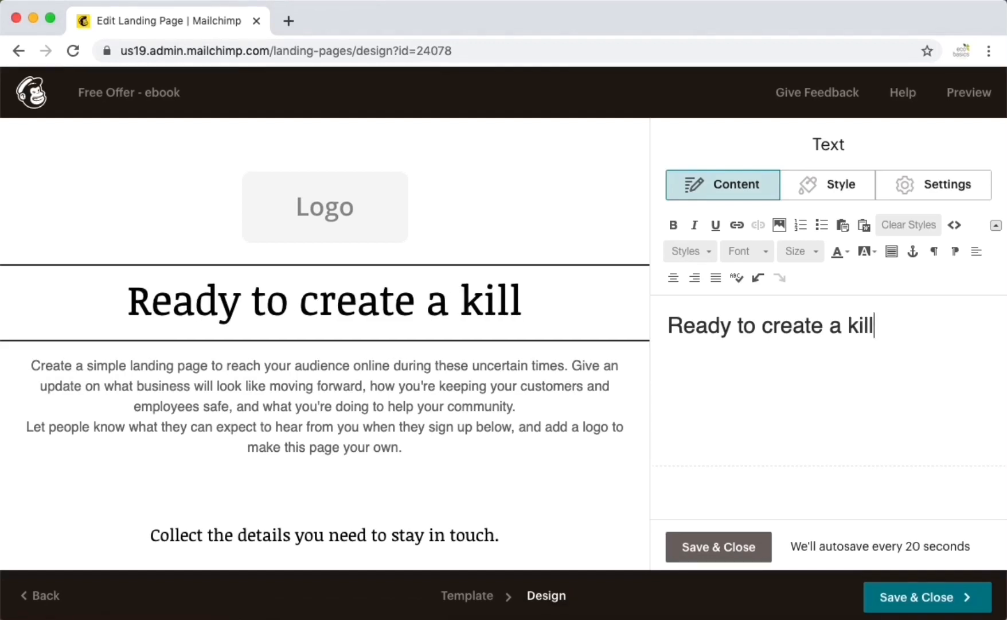
{"action": "type", "text": "er "}
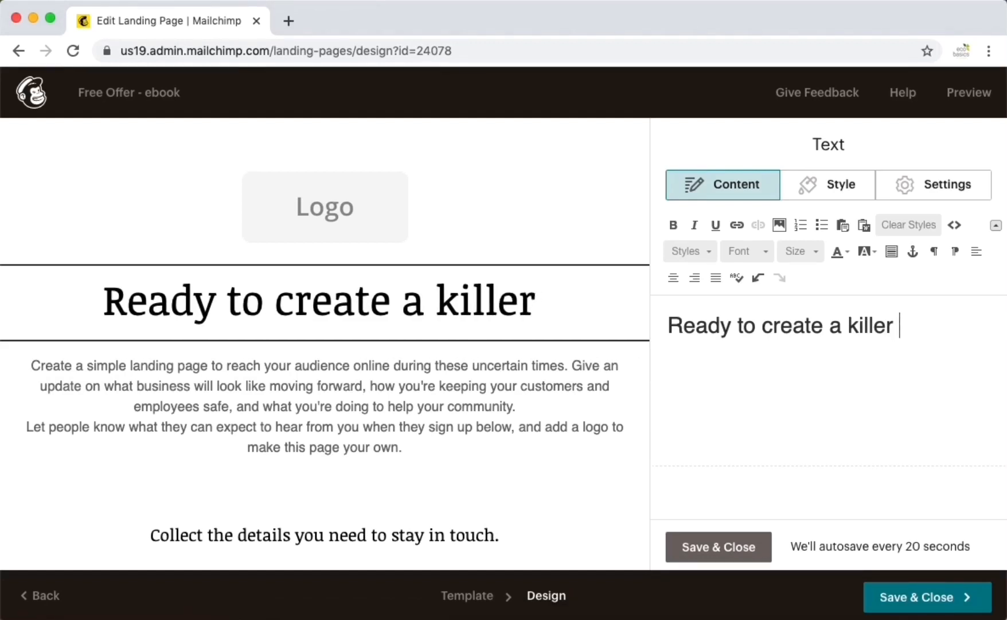
{"action": "type", "text": "lead magnet to"}
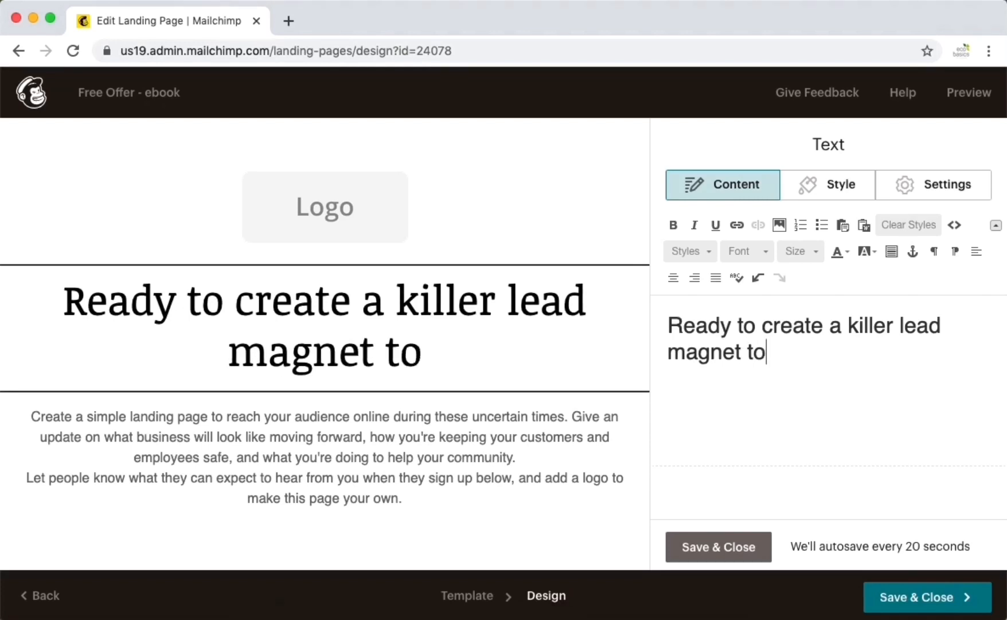
{"action": "type", "text": " grow your list?"}
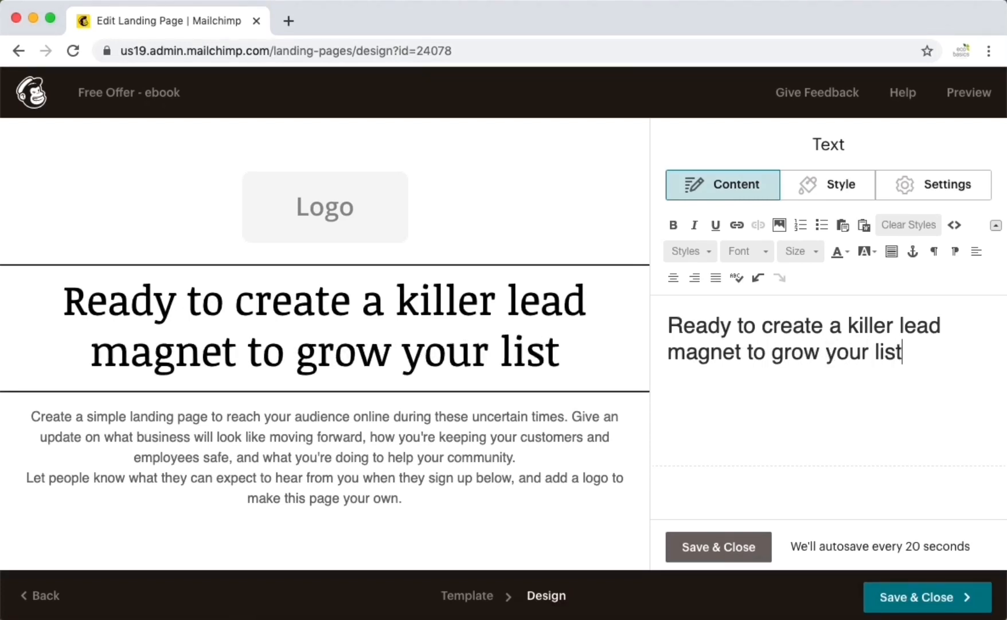
- Replace the intro with 'Email list building is important.' and a Download Lead Magnet Toolkit line
{"action": "left_click", "coordinate": [492, 470]}
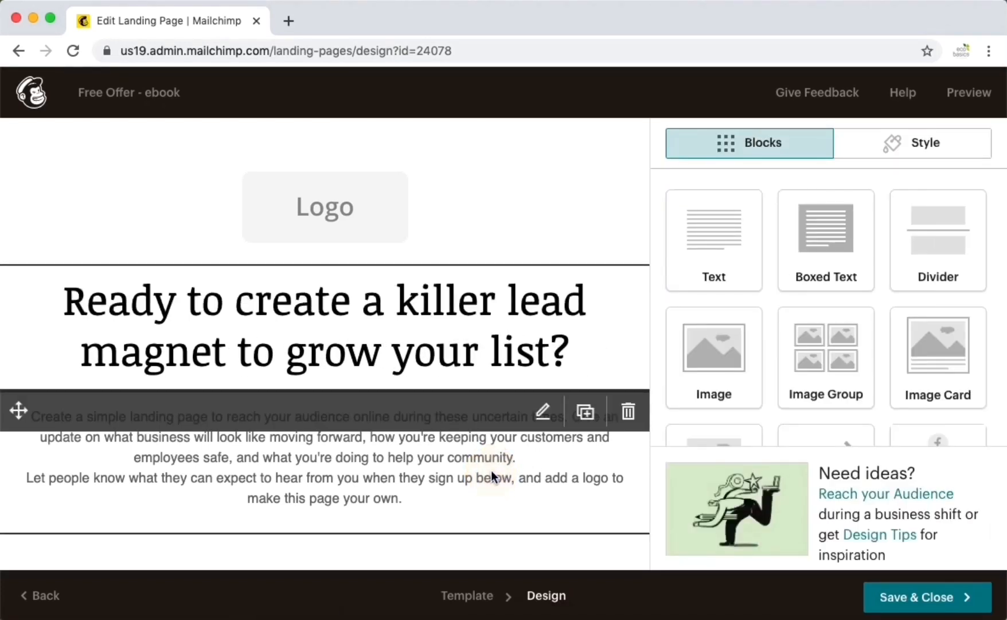
{"action": "triple_click", "coordinate": [733, 337]}
{"action": "type", "text": "Email list b"}
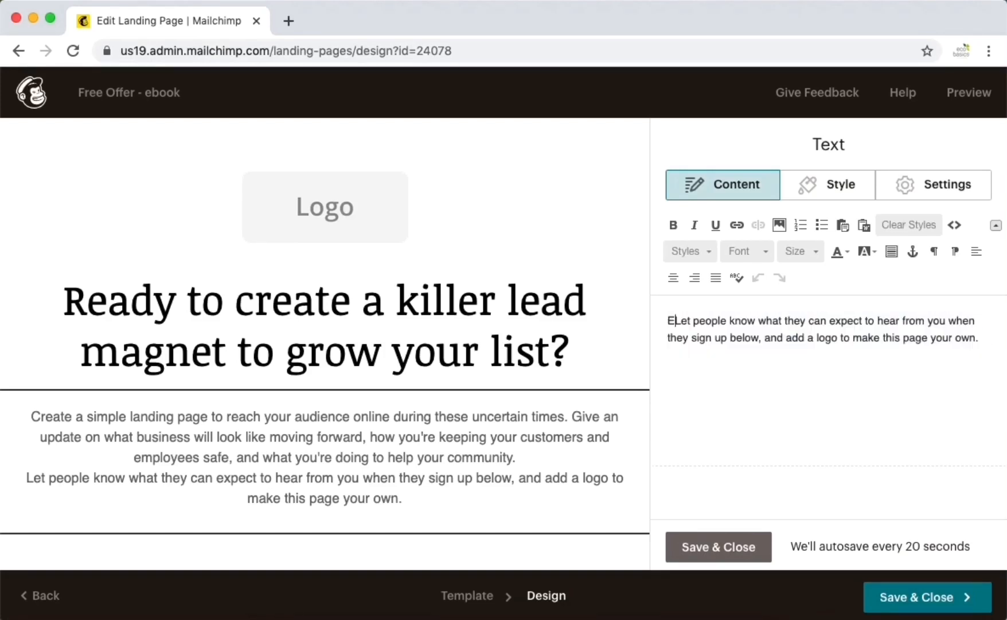
{"action": "type", "text": "uiling is"}
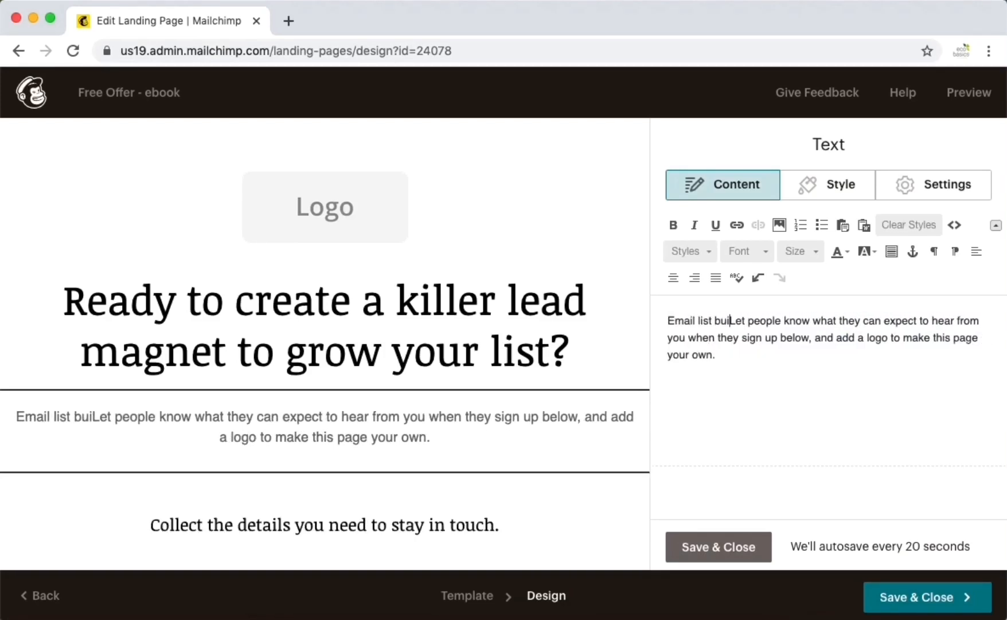
{"action": "key", "text": "BackSpace"}
{"action": "key", "text": "BackSpace"}
{"action": "key", "text": "BackSpace"}
{"action": "key", "text": "BackSpace"}
{"action": "key", "text": "BackSpace"}
{"action": "key", "text": "BackSpace"}
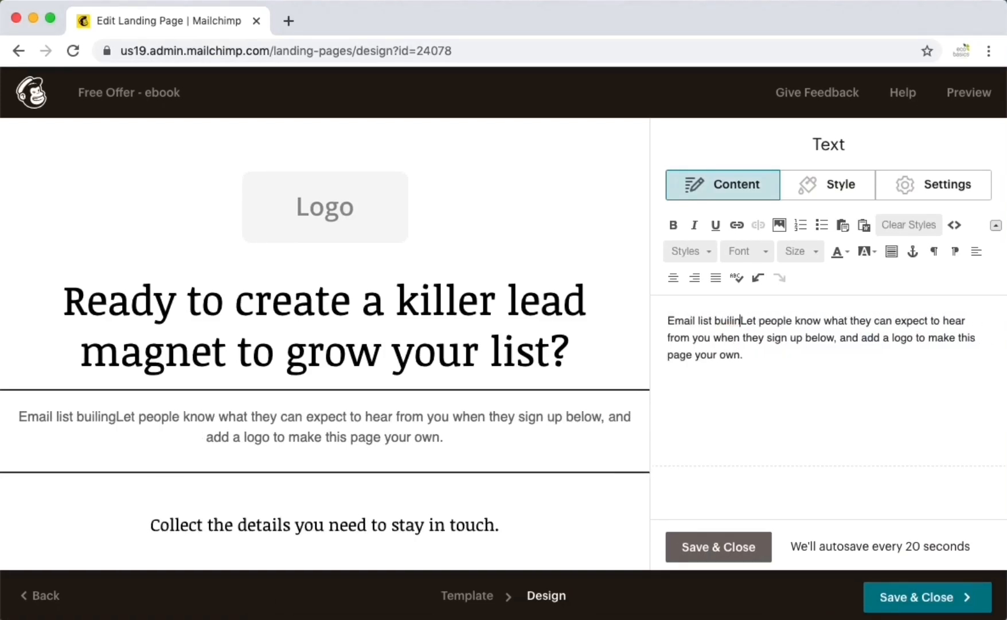
{"action": "type", "text": "ding "}
{"action": "type", "text": "is important"}
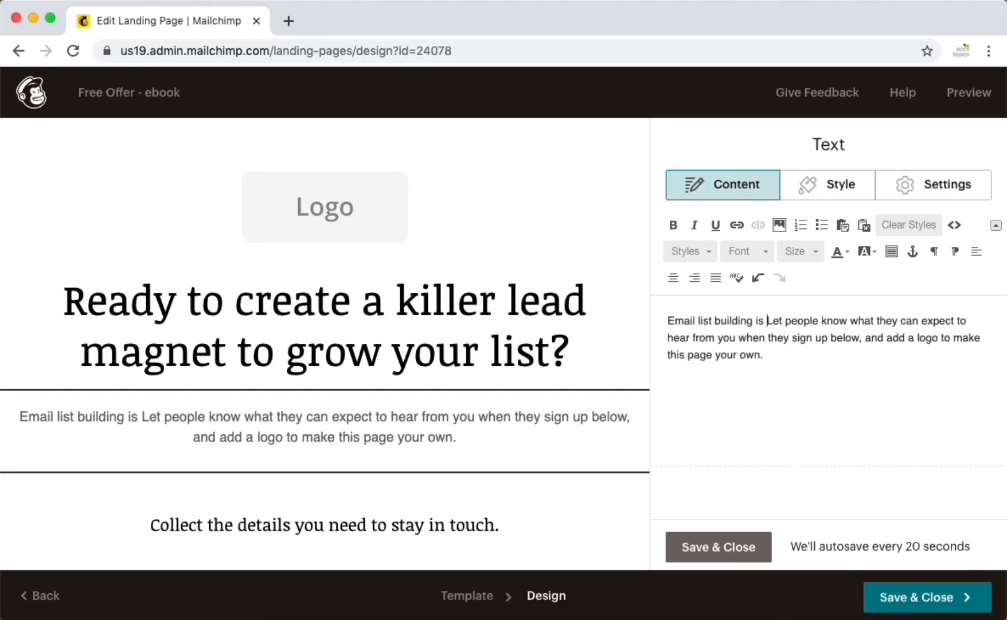
{"action": "type", "text": "."}
{"action": "key", "text": "Return"}
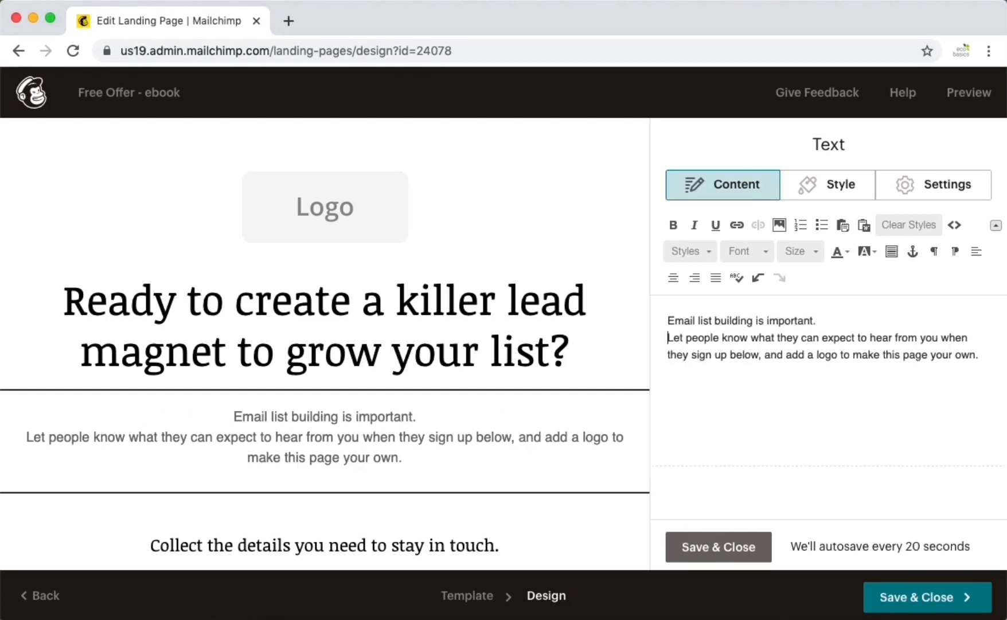
{"action": "type", "text": "Download oru"}
{"action": "type", "text": " Lead Magnet"}
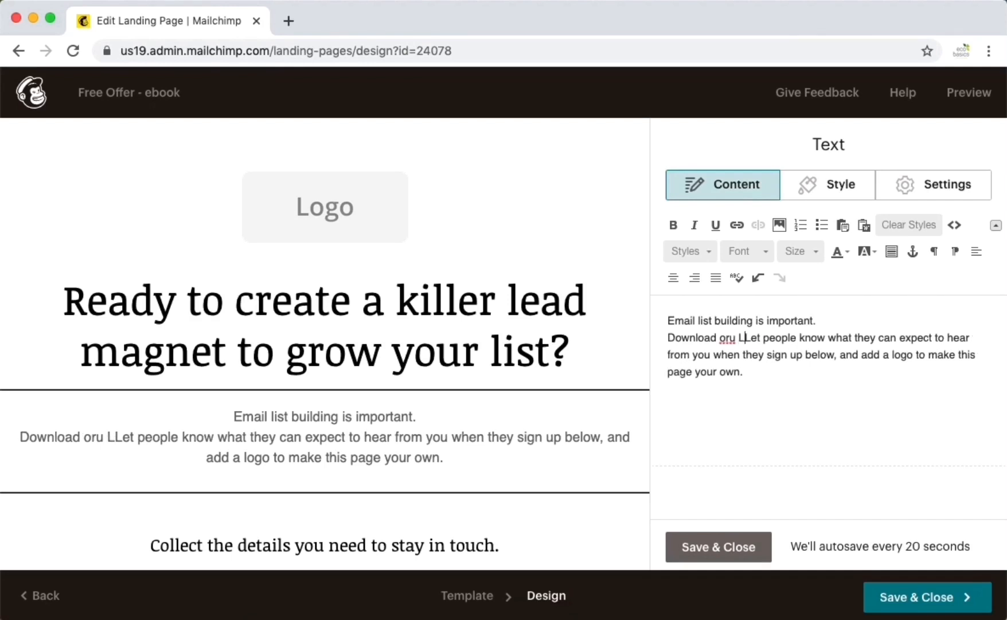
{"action": "type", "text": " Toolki"}
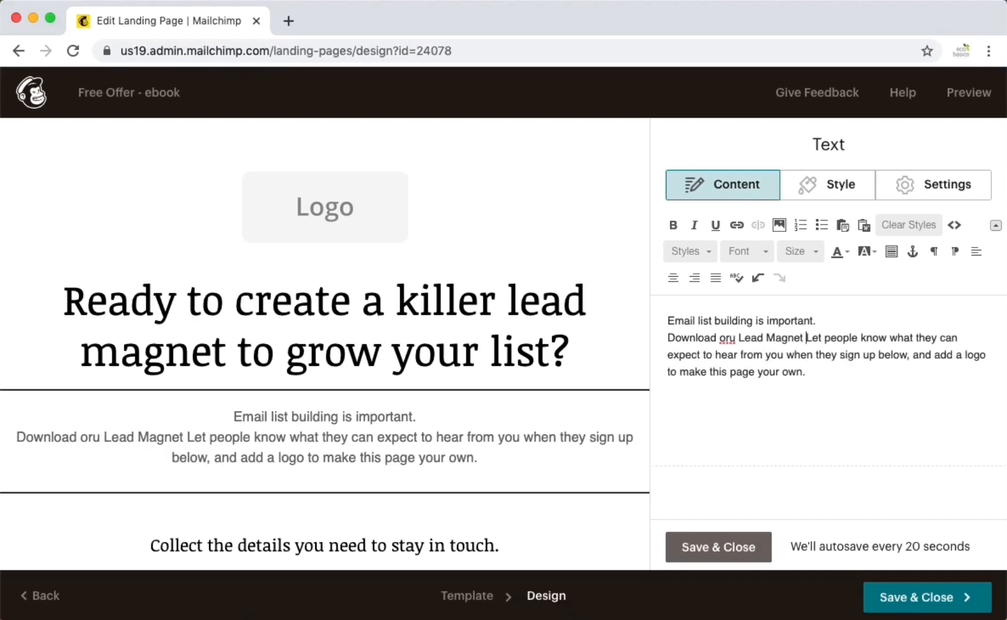
{"action": "type", "text": "t now"}
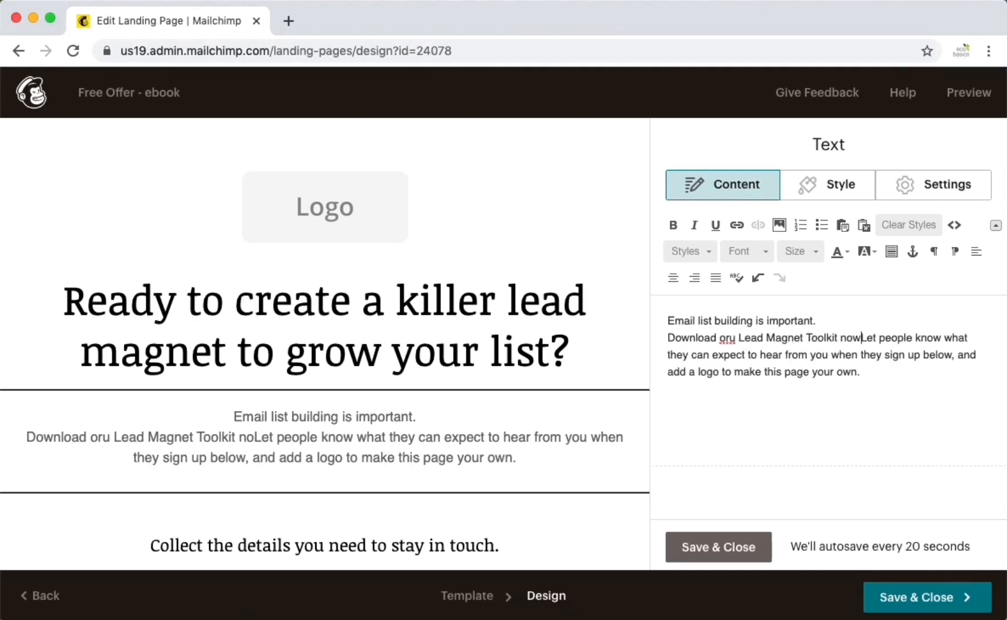
{"action": "type", "text": "!"}
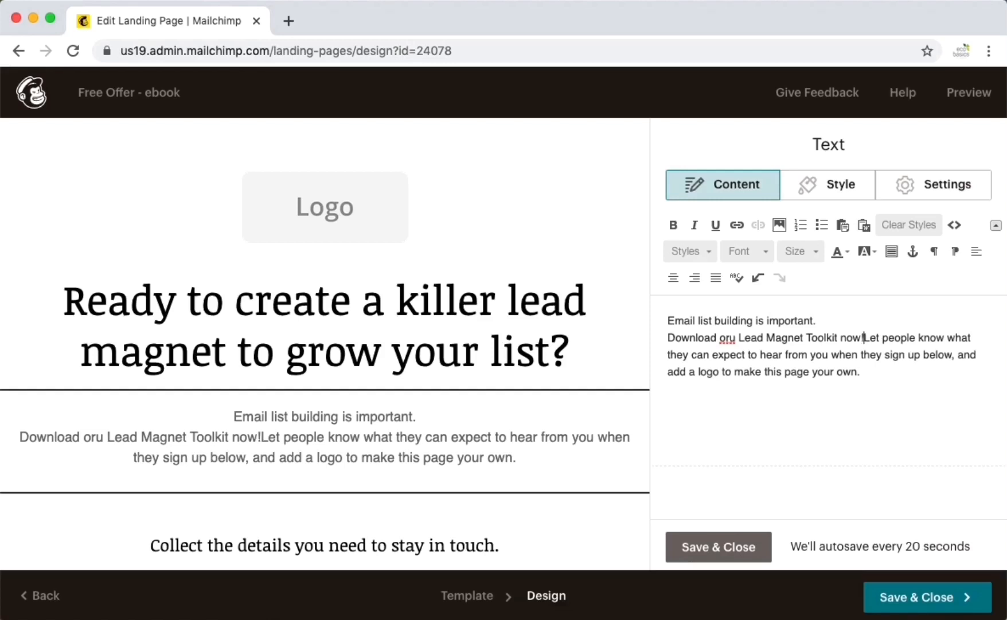
{"action": "key", "text": "shift+Down"}
{"action": "key", "text": "shift+Down"}
{"action": "key", "text": "BackSpace"}
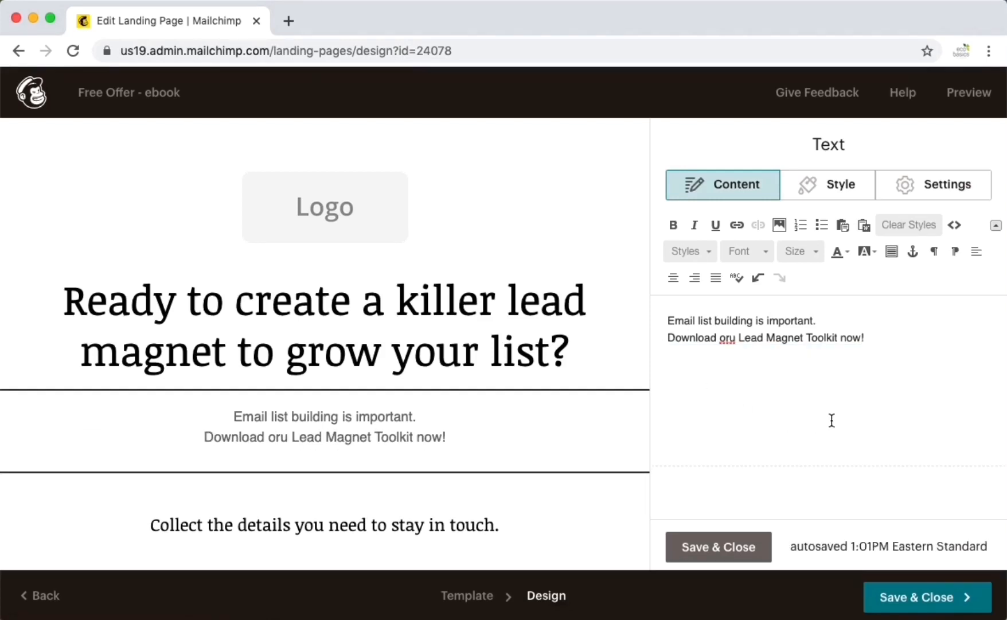
- Correct 'oru' to 'our' and add a 'What's included:' list: 7 lead-magnet tips, free worksheet
{"action": "scroll", "coordinate": [554, 463], "scroll_direction": "down", "scroll_amount": 6}
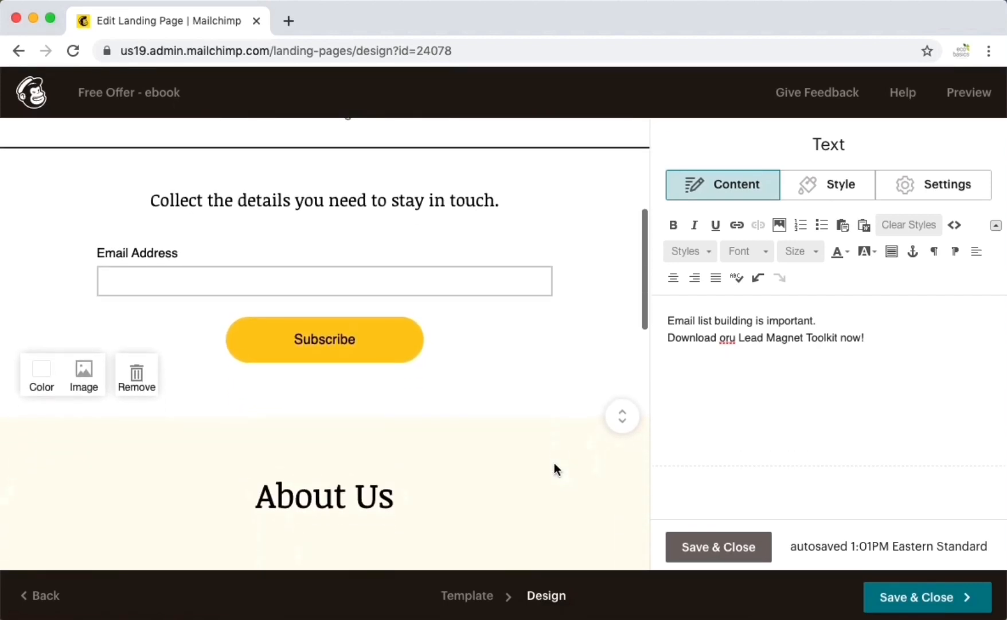
{"action": "scroll", "coordinate": [554, 463], "scroll_direction": "down", "scroll_amount": 3}
{"action": "scroll", "coordinate": [555, 463], "scroll_direction": "up", "scroll_amount": 6}
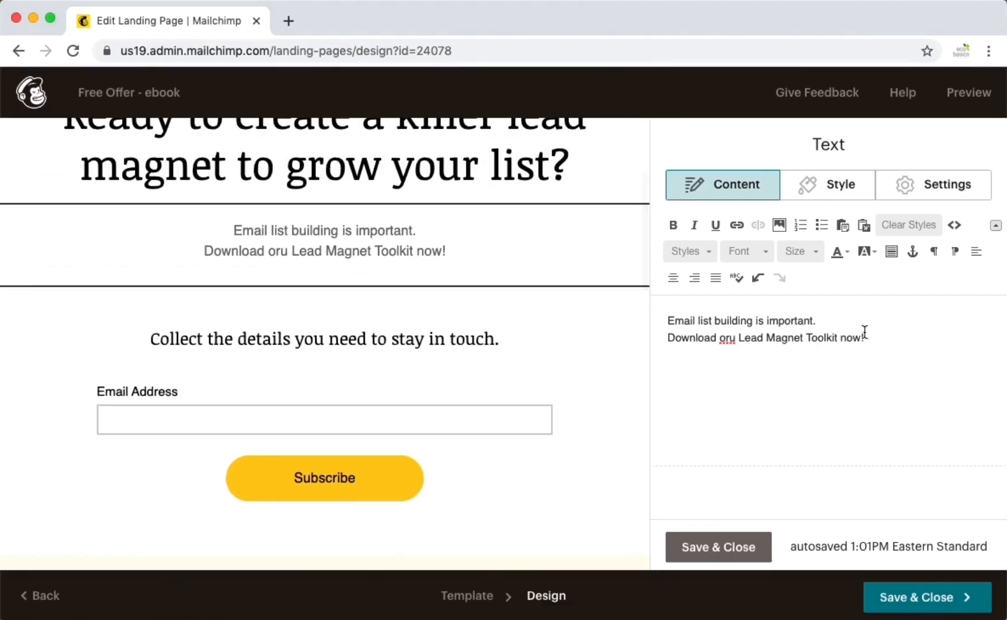
{"action": "key", "text": "Return"}
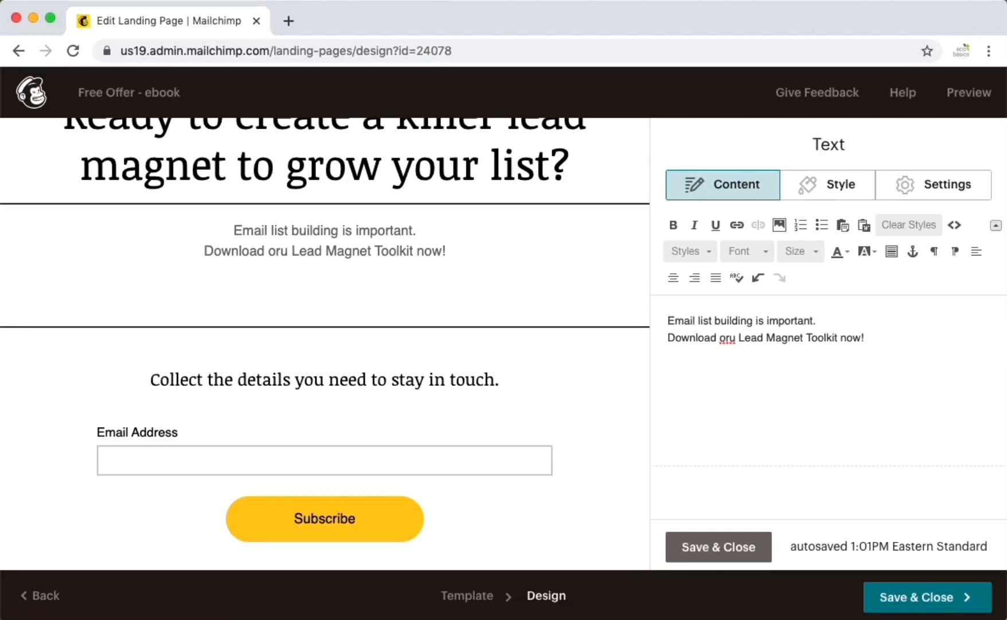
{"action": "double_click", "coordinate": [728, 338]}
{"action": "type", "text": "our"}
{"action": "left_click", "coordinate": [714, 365]}
{"action": "type", "text": "What's included:"}
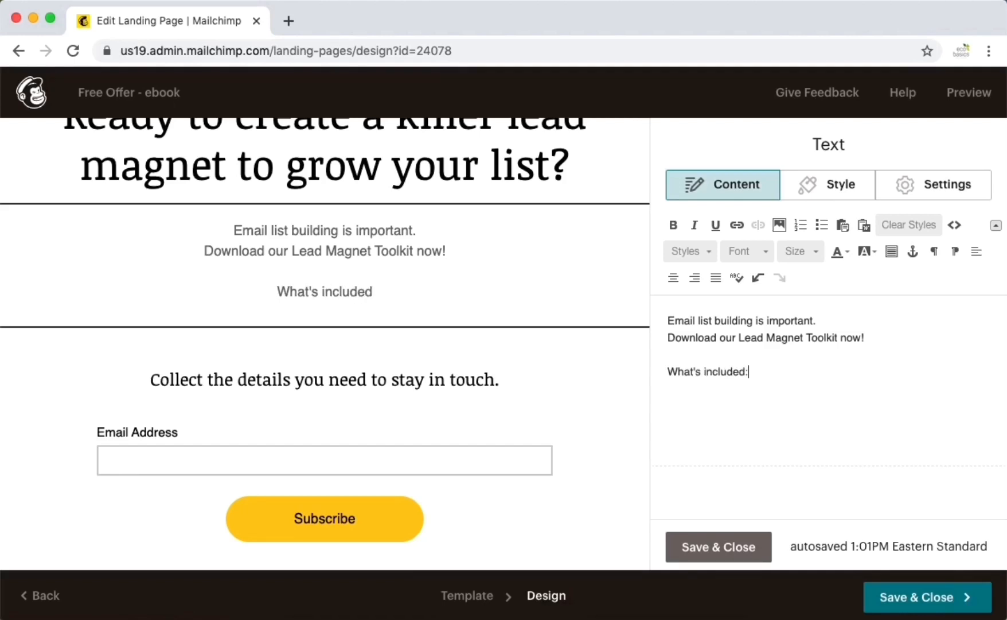
{"action": "key", "text": "Return"}
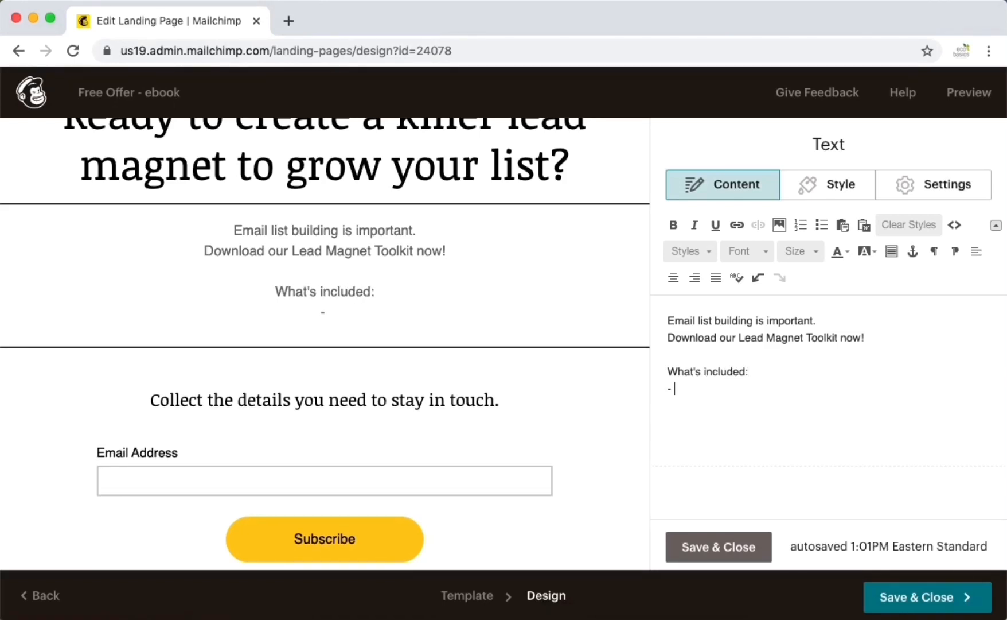
{"action": "type", "text": "- 7 tips for "}
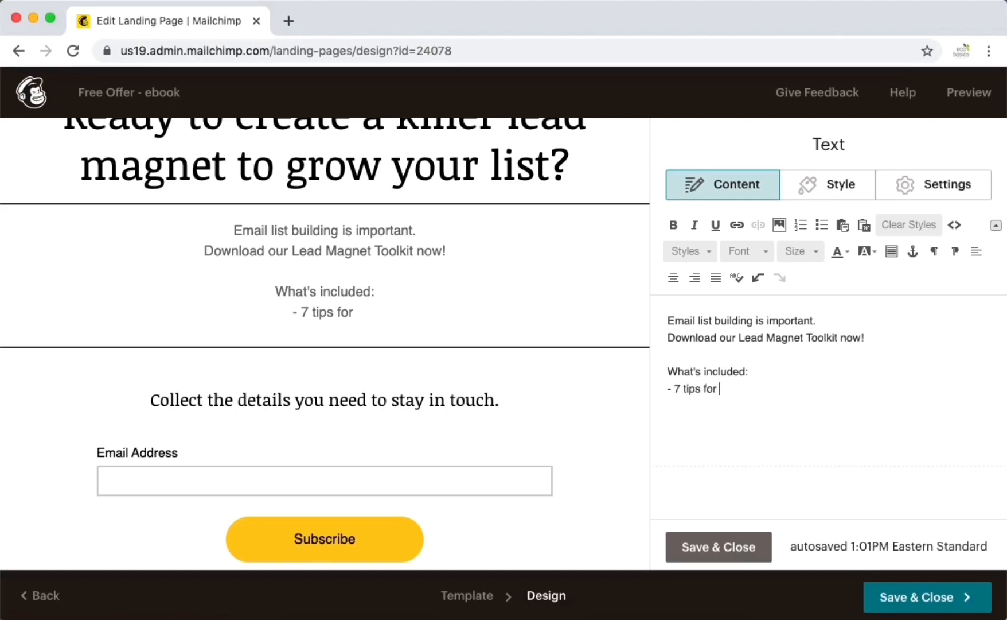
{"action": "type", "text": "creatig"}
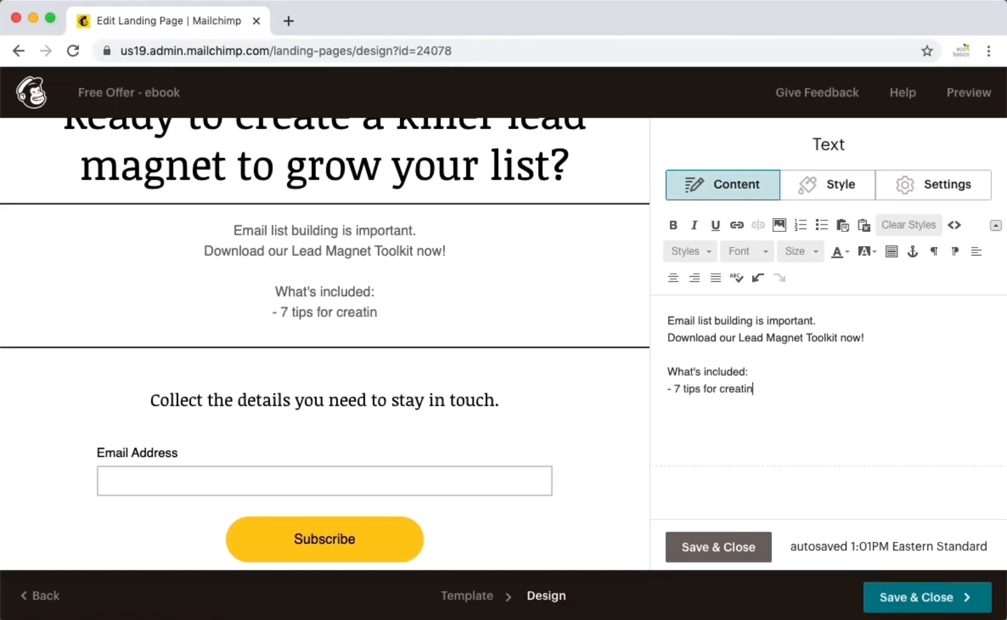
{"action": "type", "text": "g a lead magnet"}
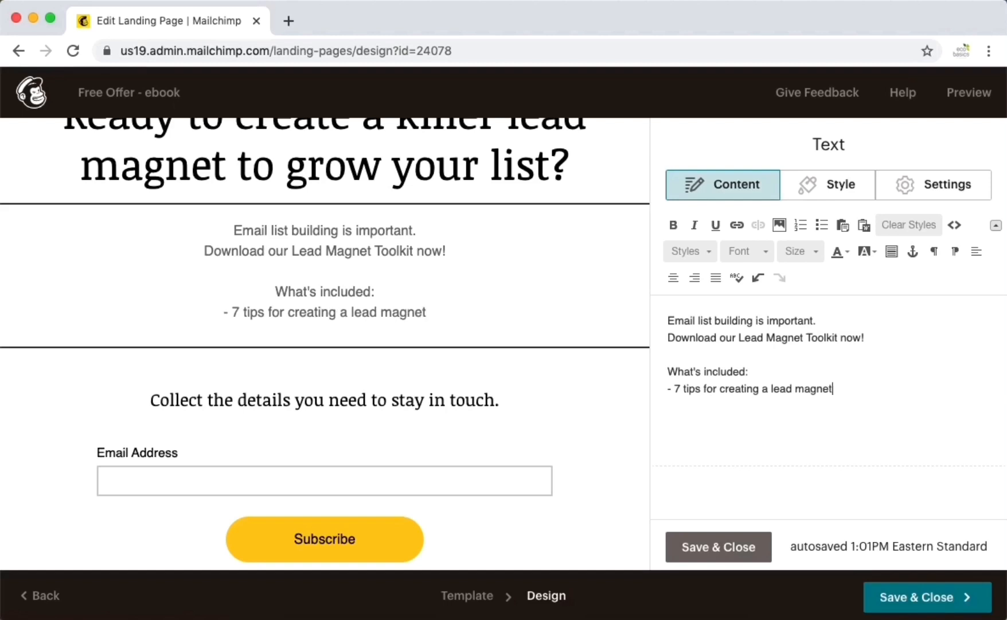
{"action": "key", "text": "Return"}
{"action": "type", "text": "- free worksheet"}
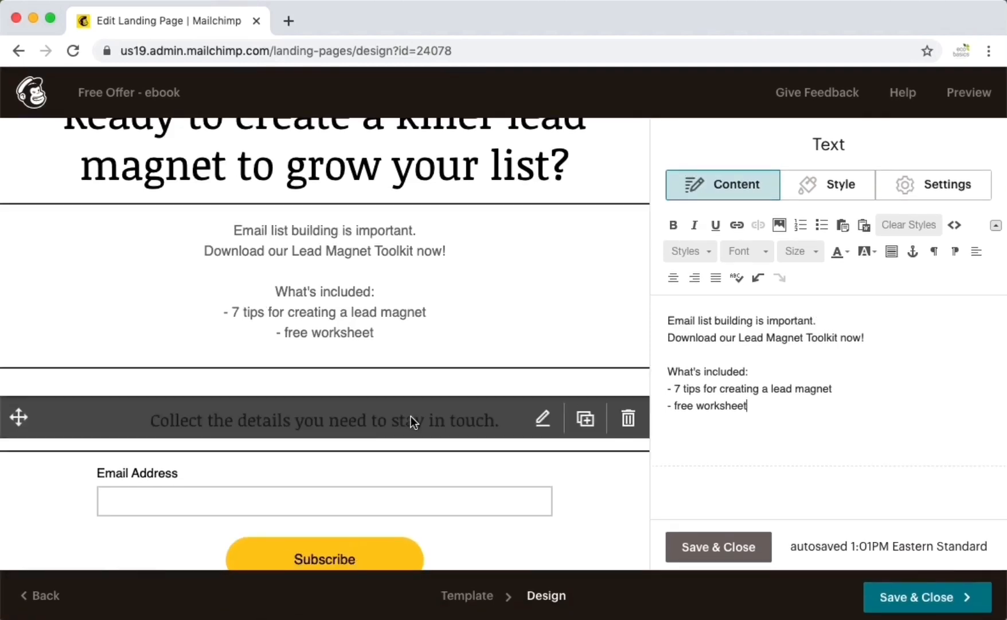
- Replace the form prompt with 'Enter your name email to access it.' and save it
{"action": "left_click", "coordinate": [411, 417]}
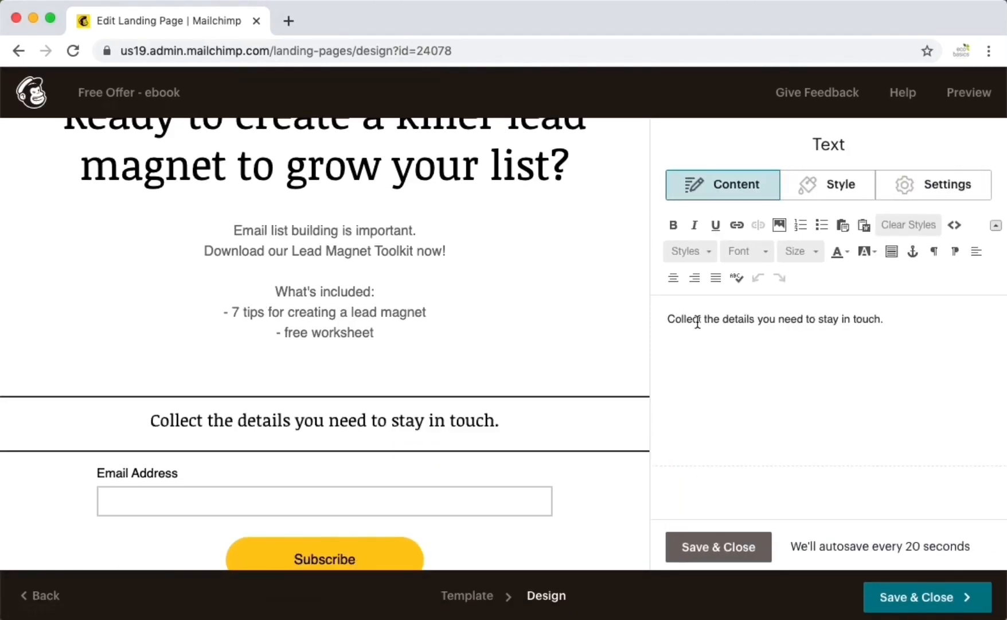
{"action": "triple_click", "coordinate": [697, 320]}
{"action": "type", "text": "Enter "}
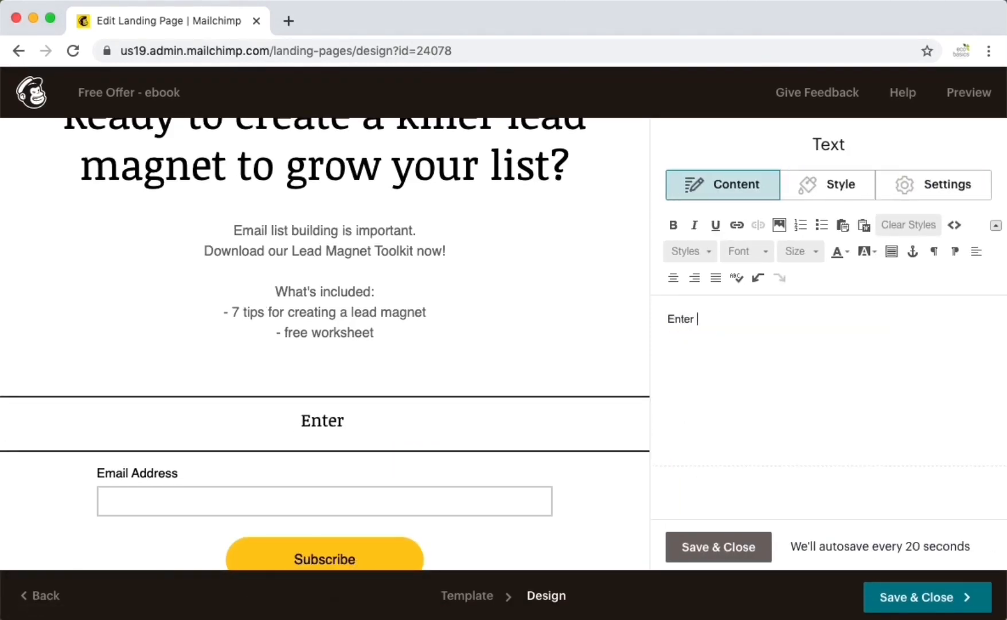
{"action": "type", "text": "your email "}
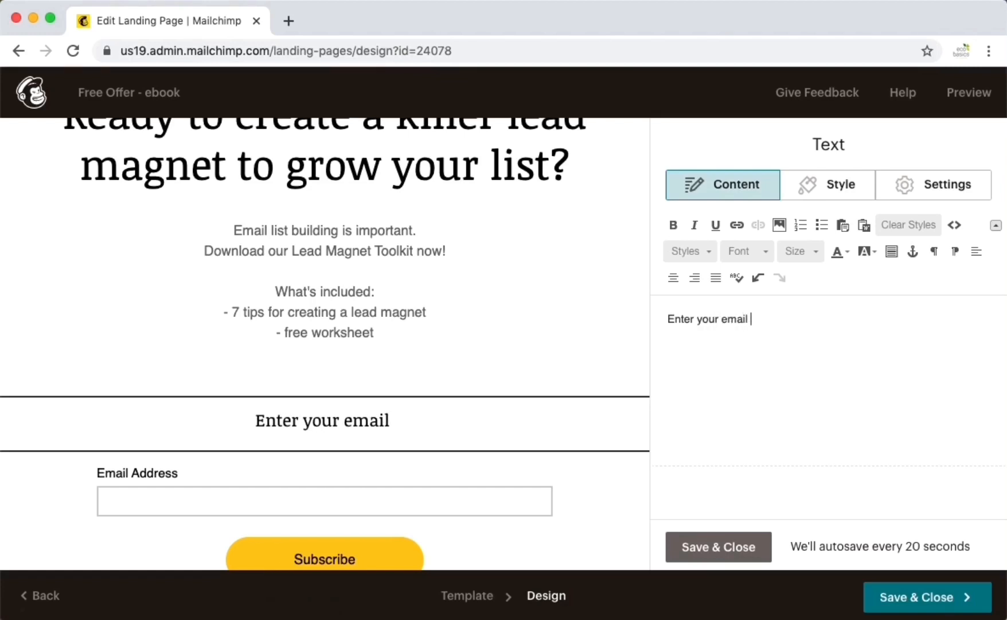
{"action": "type", "text": "to access it."}
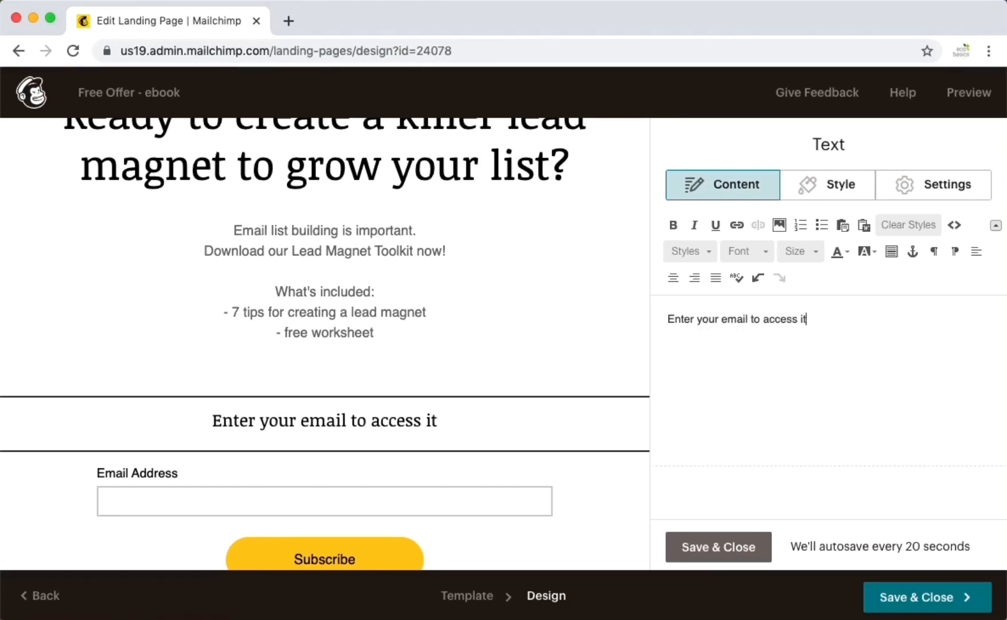
{"action": "left_click", "coordinate": [724, 317]}
{"action": "type", "text": "nam"}
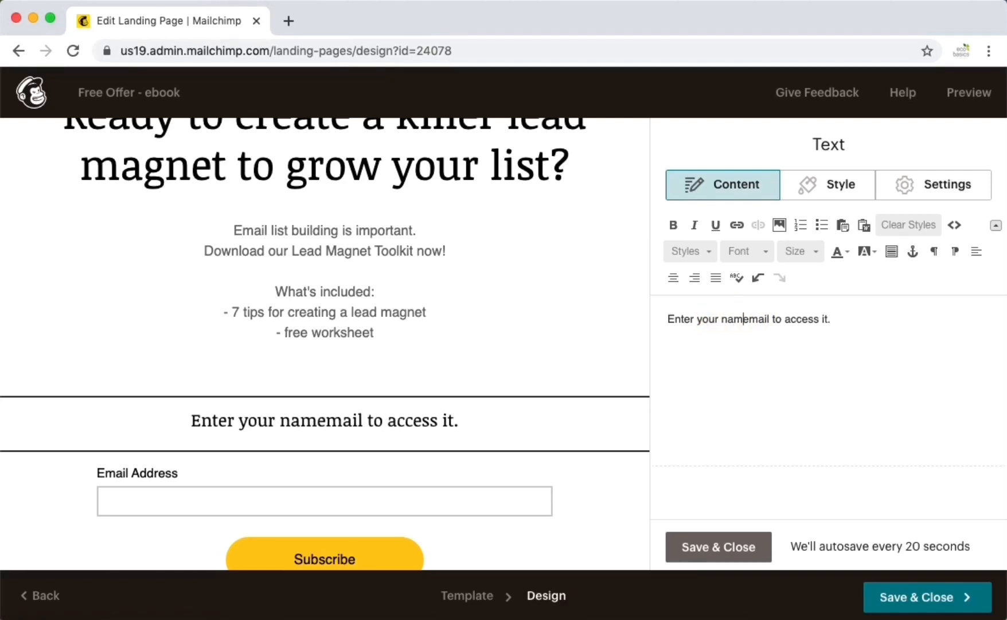
{"action": "type", "text": "e"}
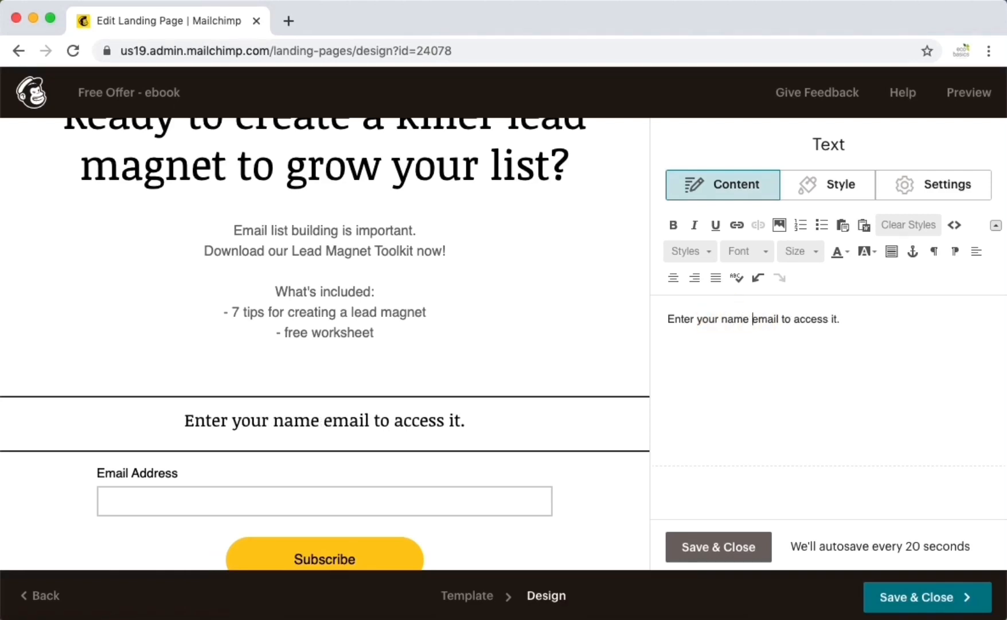
{"action": "left_click", "coordinate": [741, 547]}
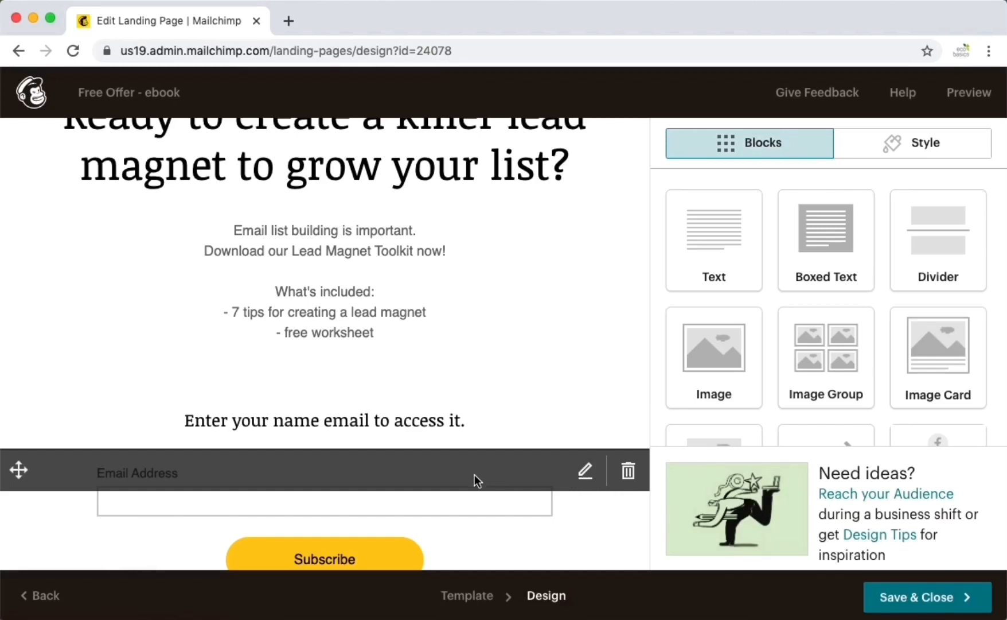
{"action": "scroll", "coordinate": [474, 475], "scroll_direction": "down", "scroll_amount": 3}
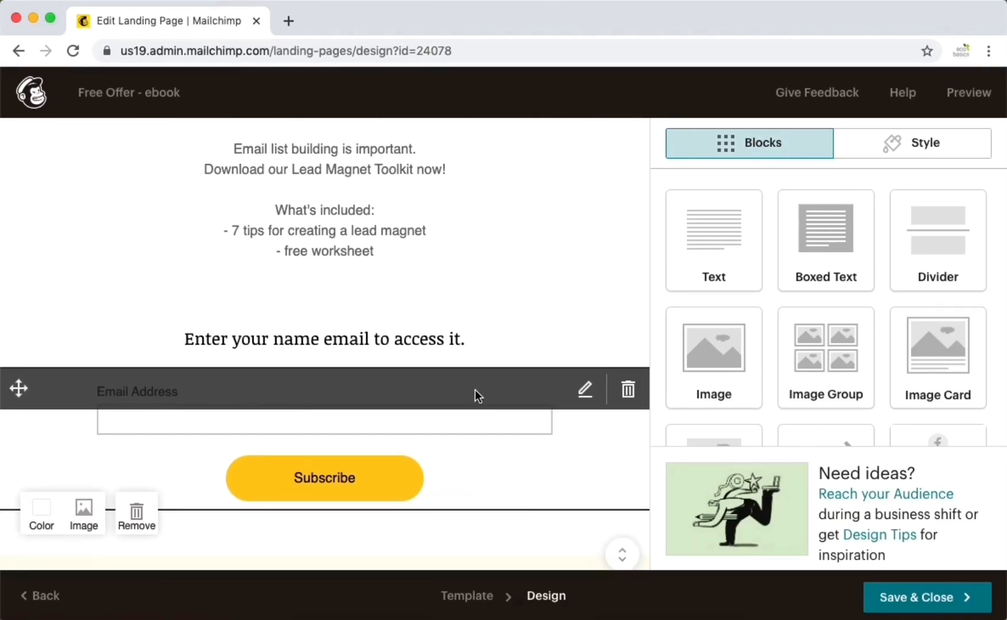
- Add First Name as a required signup form field, save, and reopen the form settings
{"action": "left_click", "coordinate": [586, 392]}
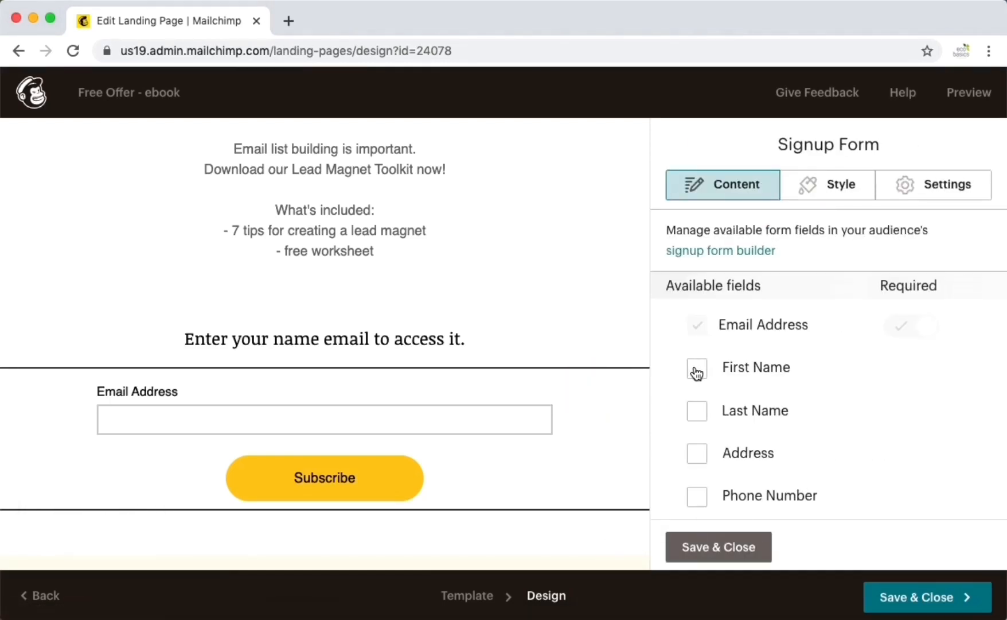
{"action": "left_click", "coordinate": [697, 370]}
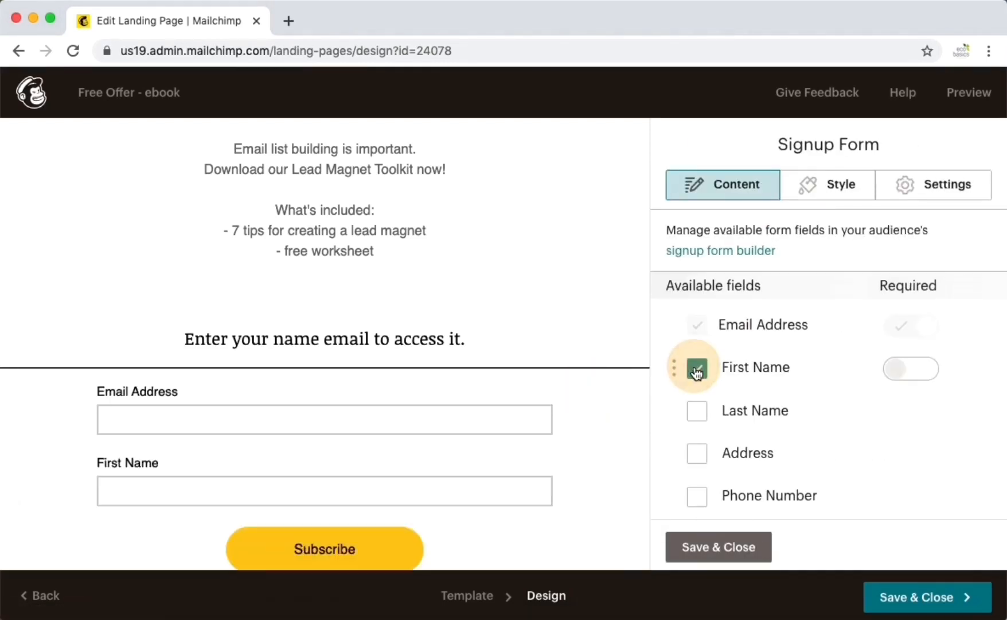
{"action": "left_click", "coordinate": [920, 373]}
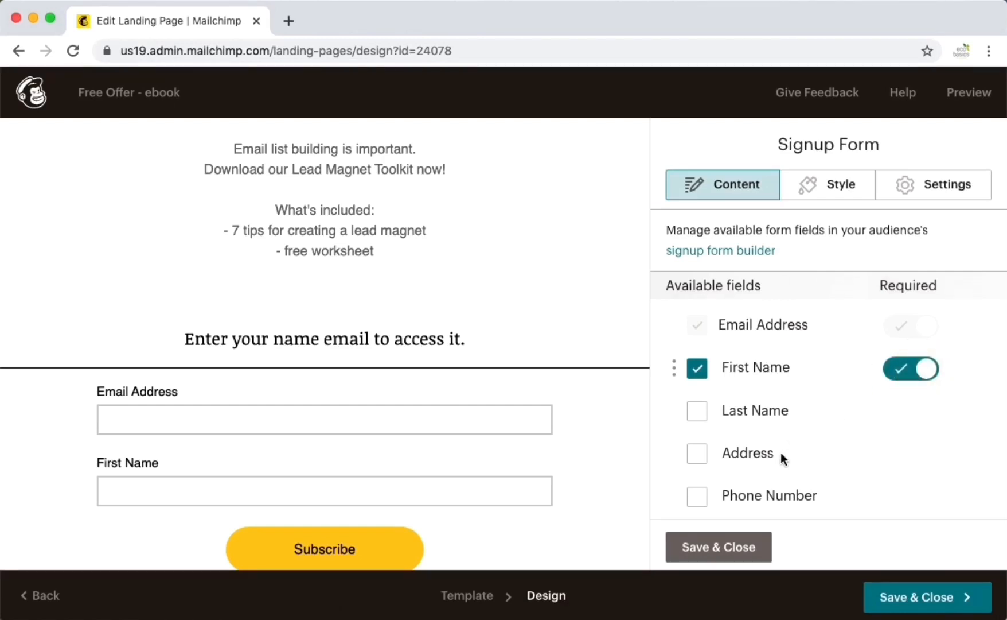
{"action": "left_click", "coordinate": [700, 548]}
{"action": "scroll", "coordinate": [499, 474], "scroll_direction": "down", "scroll_amount": 2}
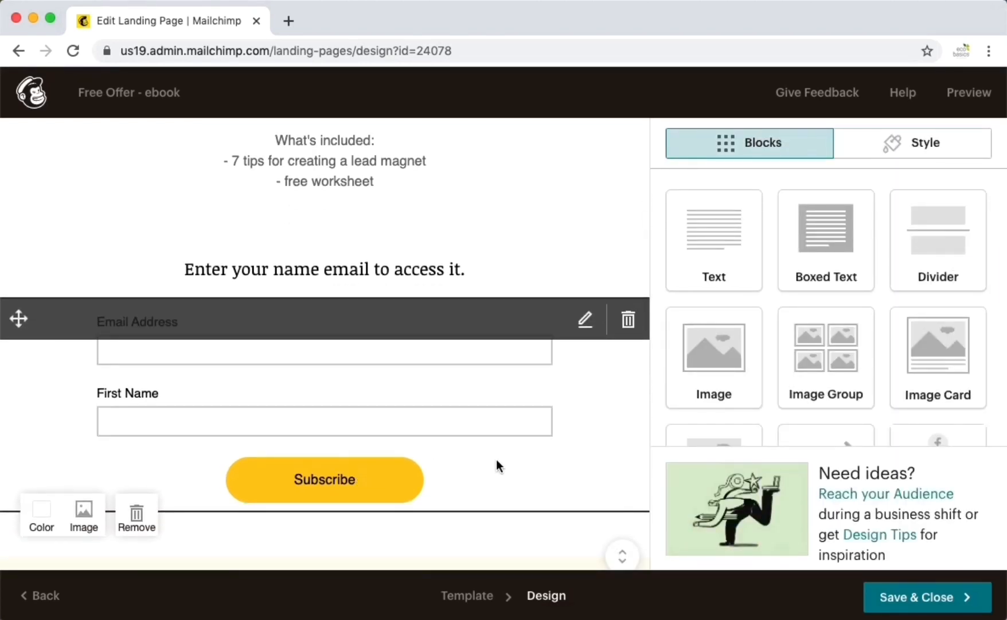
{"action": "left_click", "coordinate": [497, 459]}
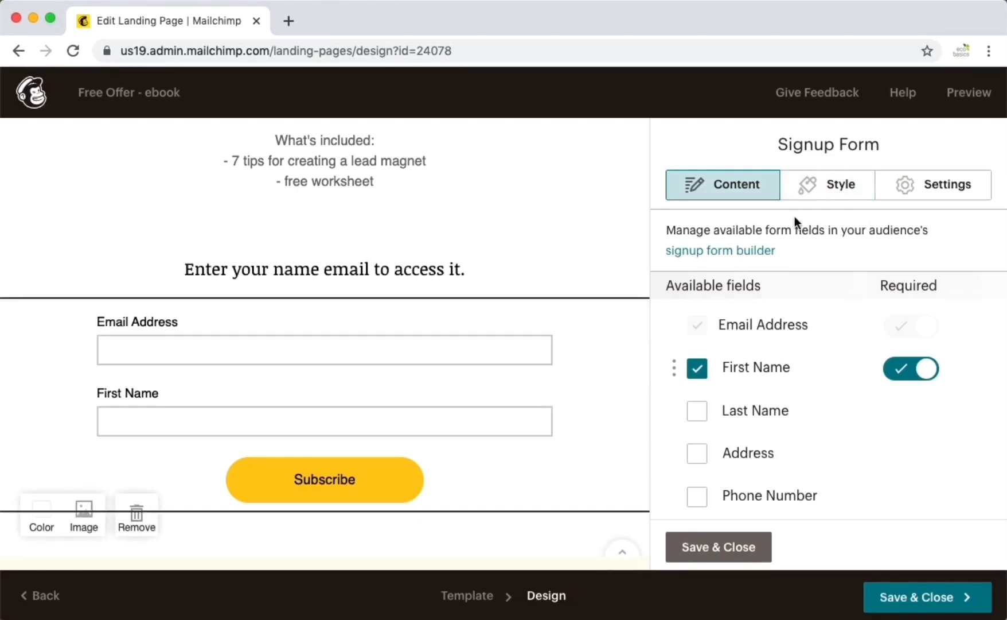
- Set the Subscribe button background colour to purple #8819ff in the form style
{"action": "left_click", "coordinate": [840, 190]}
{"action": "scroll", "coordinate": [848, 370], "scroll_direction": "down", "scroll_amount": 5}
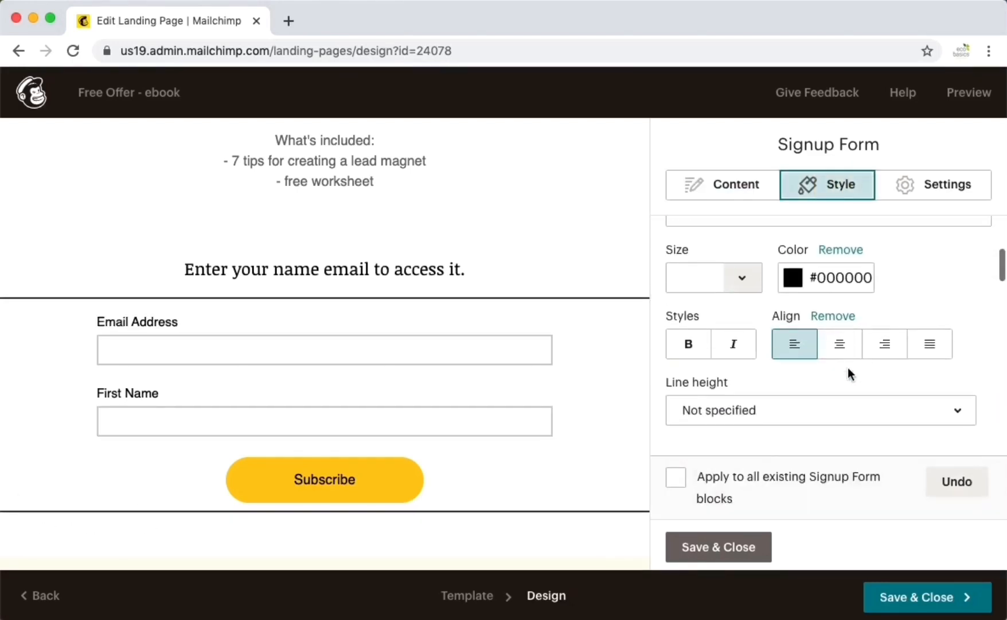
{"action": "scroll", "coordinate": [848, 370], "scroll_direction": "down", "scroll_amount": 8}
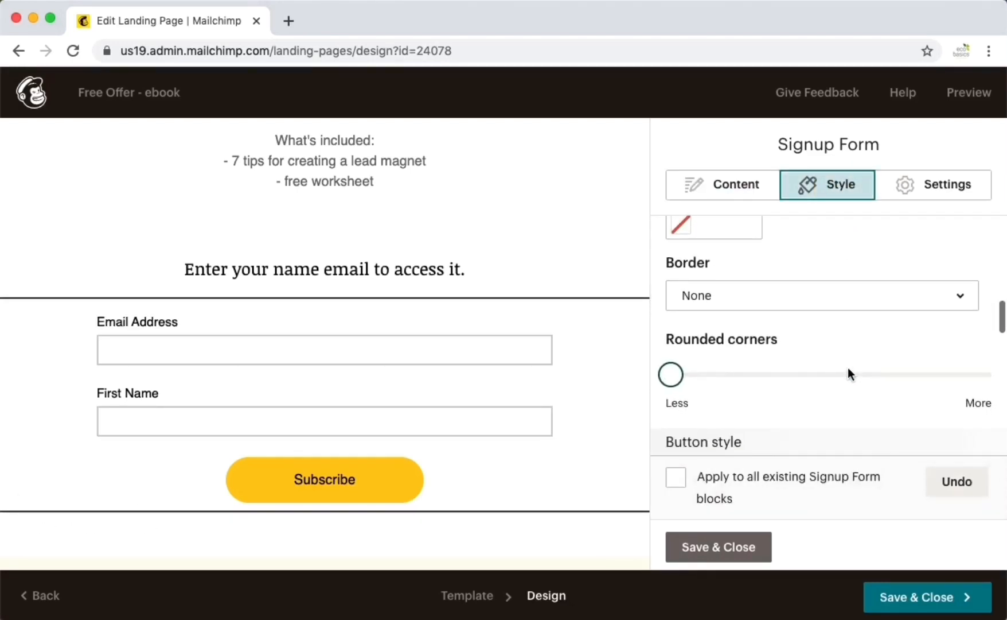
{"action": "scroll", "coordinate": [793, 401], "scroll_direction": "down", "scroll_amount": 5}
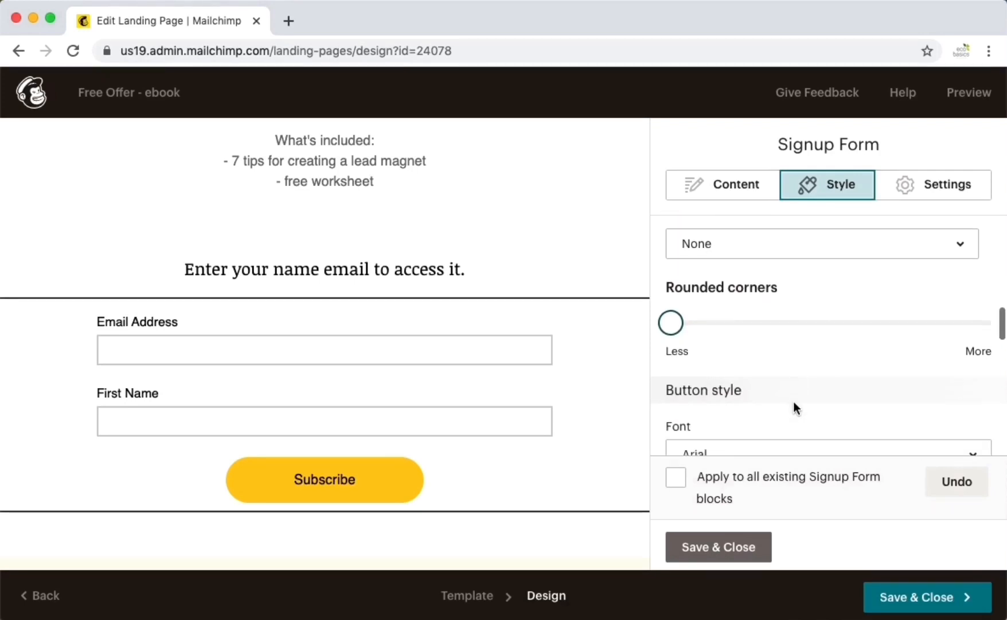
{"action": "scroll", "coordinate": [794, 401], "scroll_direction": "down", "scroll_amount": 4}
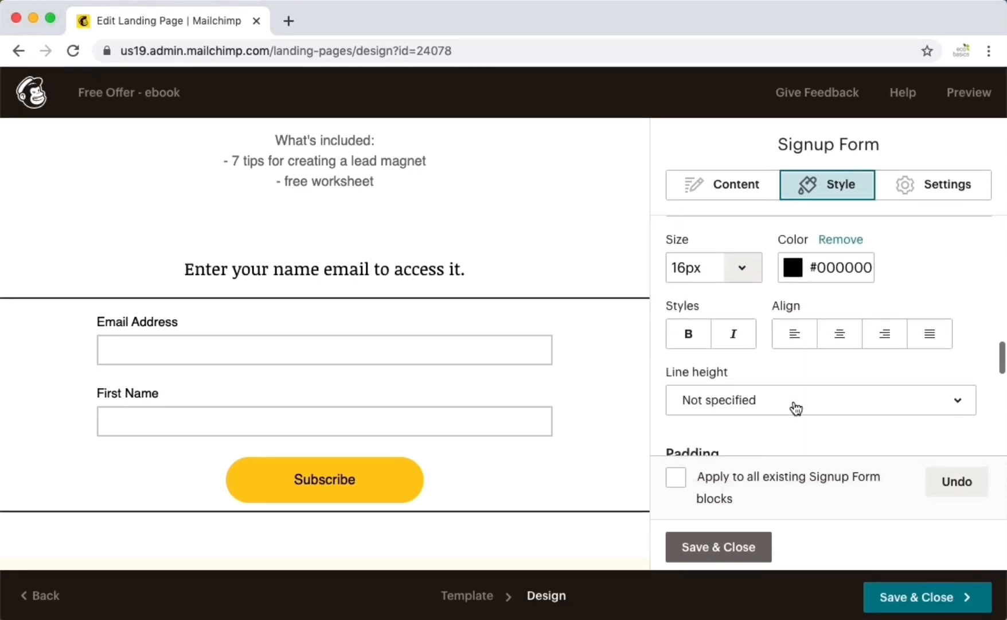
{"action": "scroll", "coordinate": [795, 408], "scroll_direction": "down", "scroll_amount": 1}
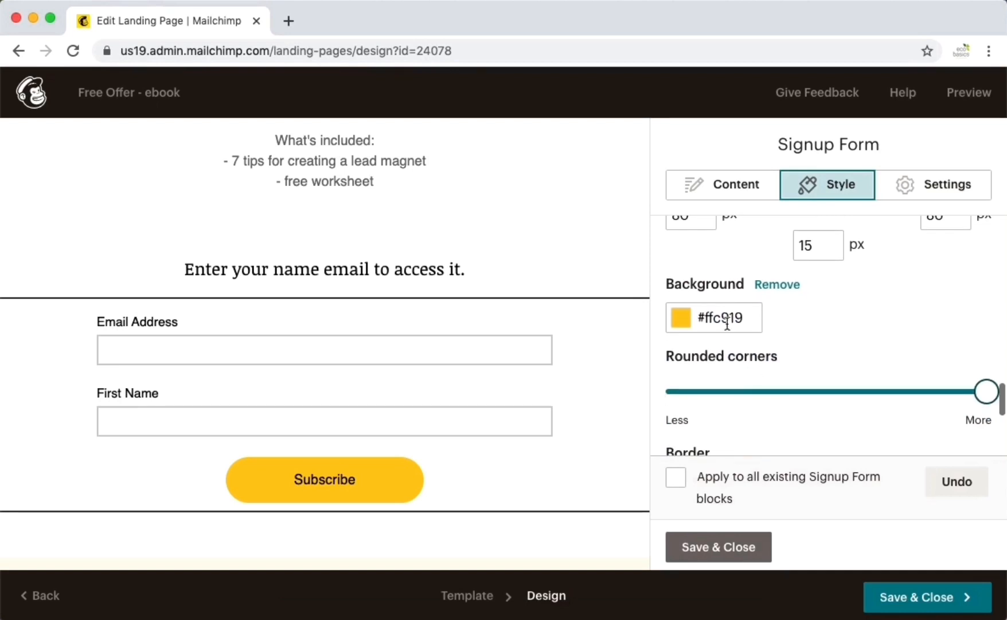
{"action": "left_click", "coordinate": [723, 314]}
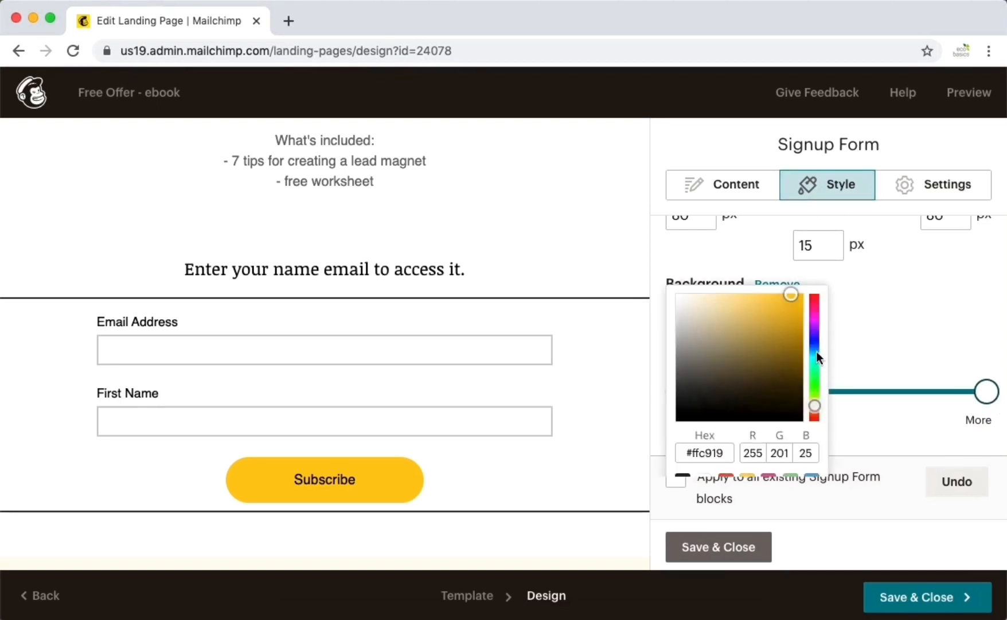
{"action": "left_click", "coordinate": [814, 326]}
{"action": "scroll", "coordinate": [814, 326], "scroll_direction": "down", "scroll_amount": 3}
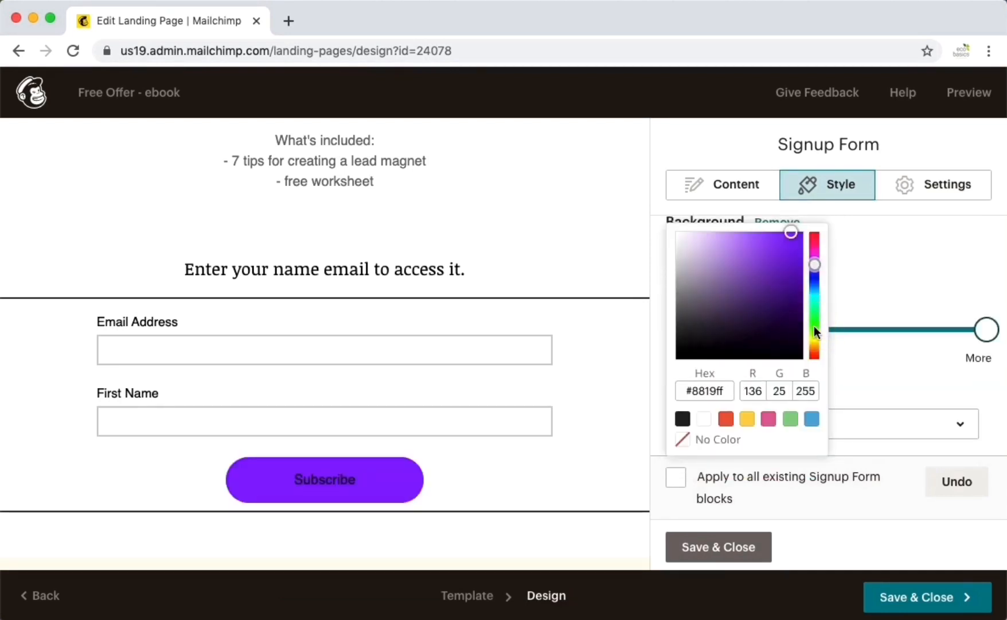
{"action": "left_click", "coordinate": [904, 293]}
{"action": "scroll", "coordinate": [904, 293], "scroll_direction": "up", "scroll_amount": 6}
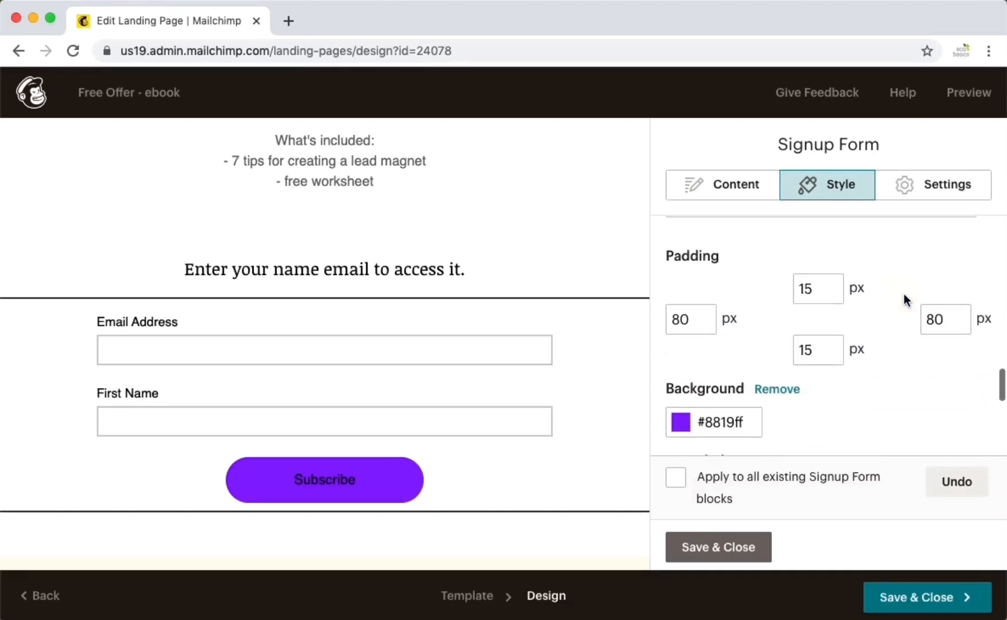
{"action": "scroll", "coordinate": [904, 295], "scroll_direction": "up", "scroll_amount": 5}
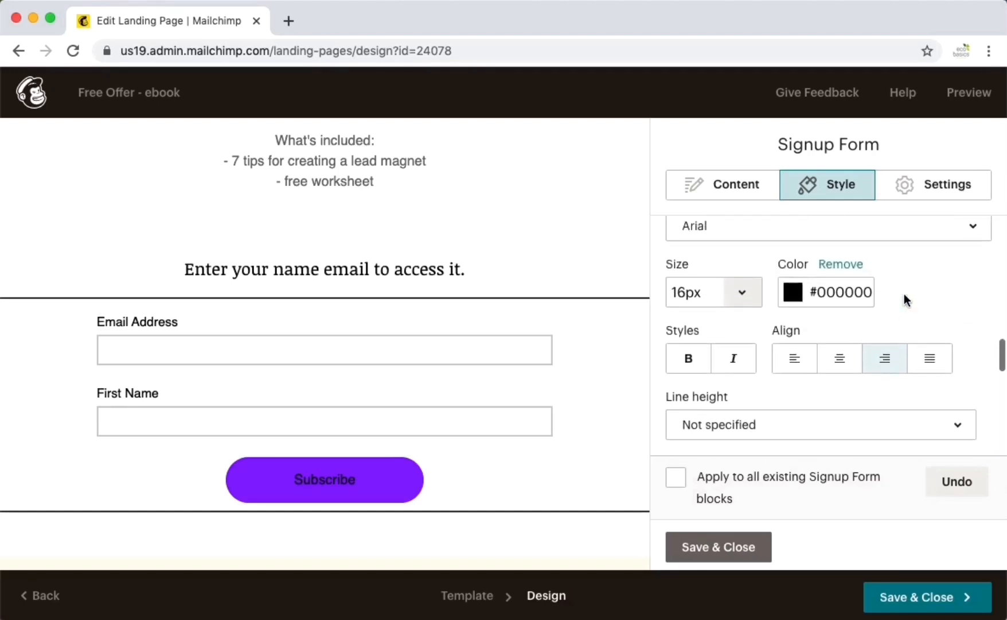
- Set the Subscribe button text colour to white #ffffff
{"action": "left_click", "coordinate": [829, 305]}
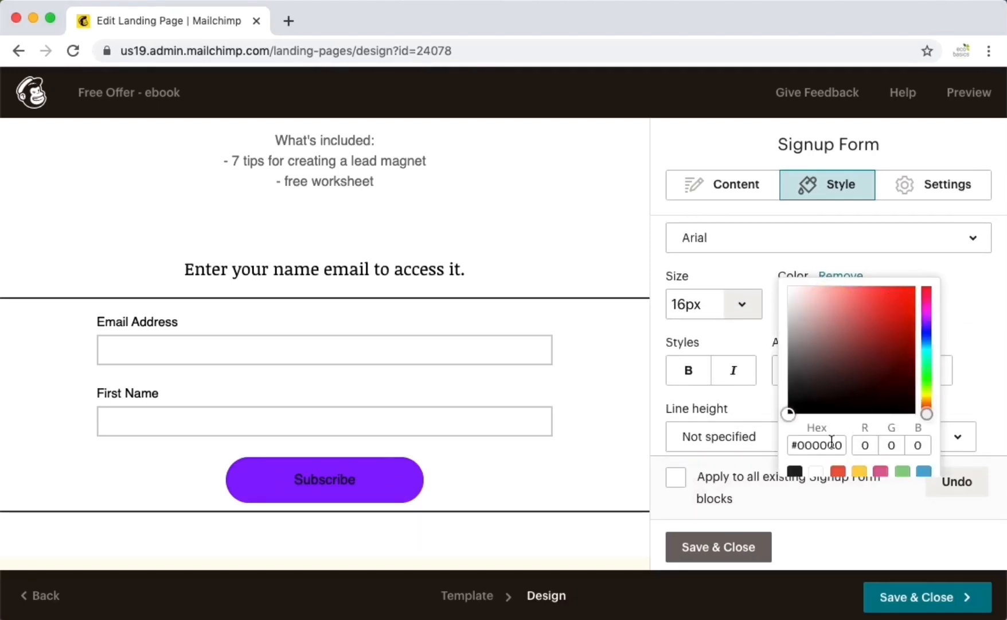
{"action": "left_click", "coordinate": [819, 476]}
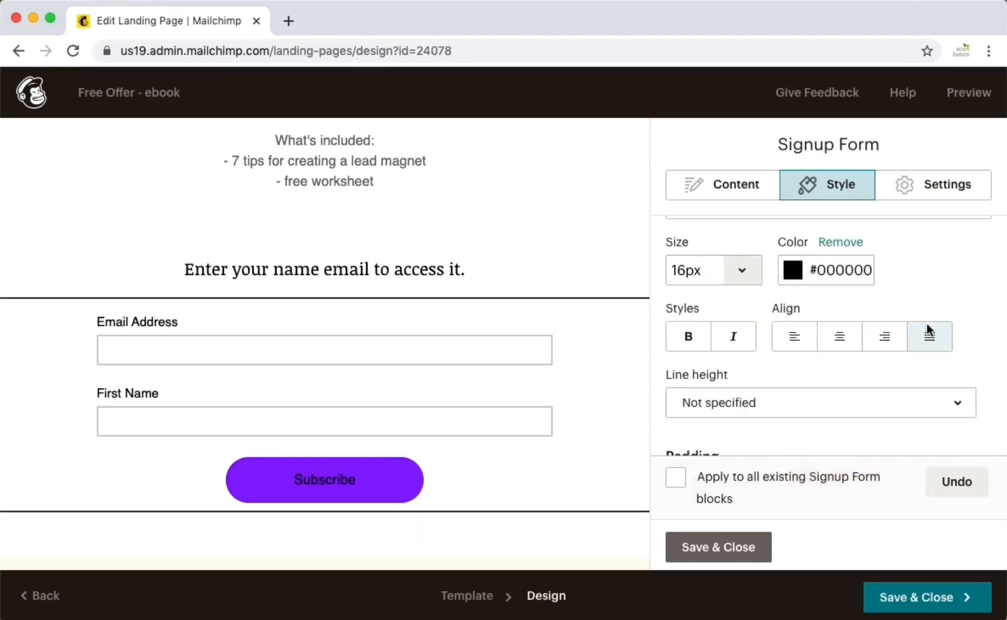
{"action": "left_click", "coordinate": [835, 268]}
{"action": "scroll", "coordinate": [836, 353], "scroll_direction": "down", "scroll_amount": 2}
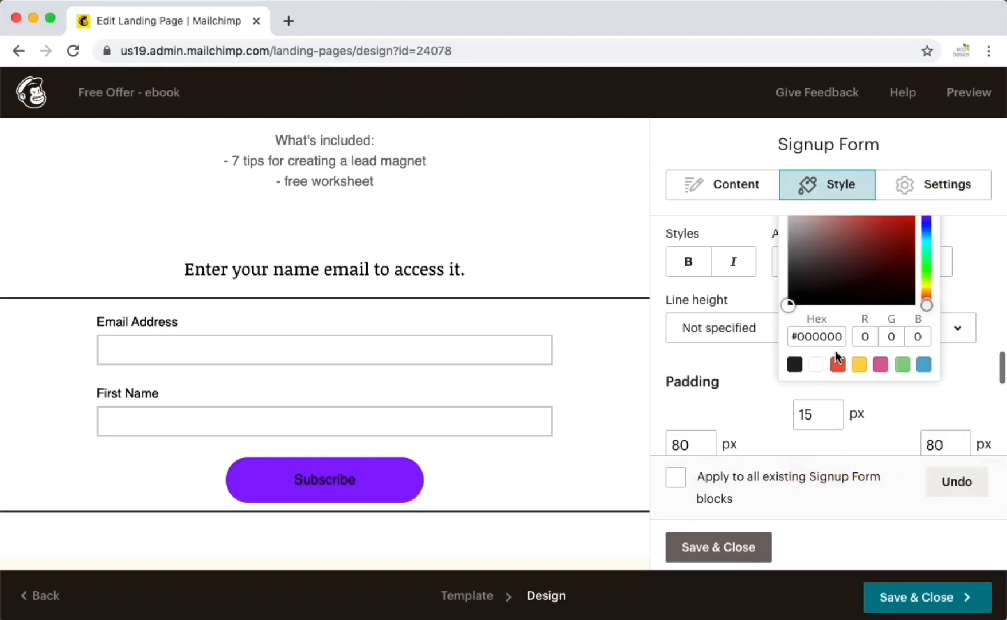
{"action": "left_click", "coordinate": [816, 364]}
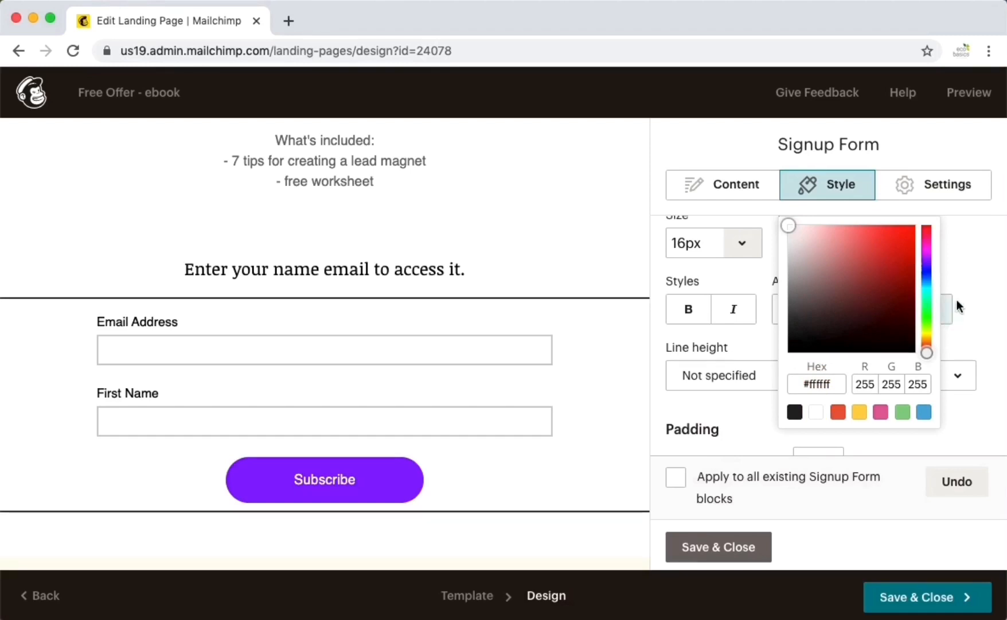
{"action": "left_click", "coordinate": [964, 281]}
{"action": "scroll", "coordinate": [831, 300], "scroll_direction": "down", "scroll_amount": 5}
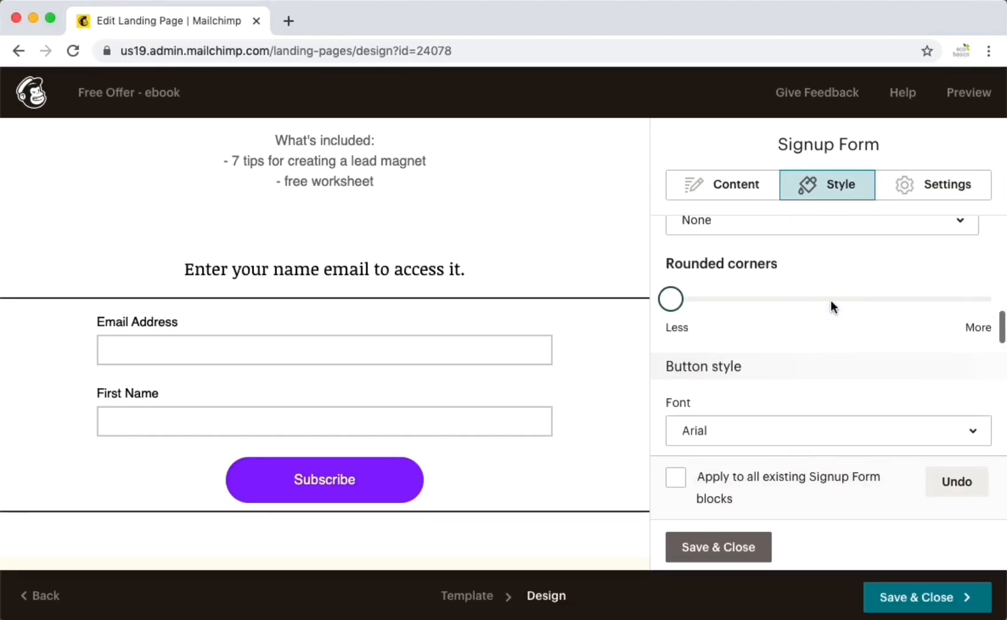
{"action": "scroll", "coordinate": [832, 306], "scroll_direction": "up", "scroll_amount": 1}
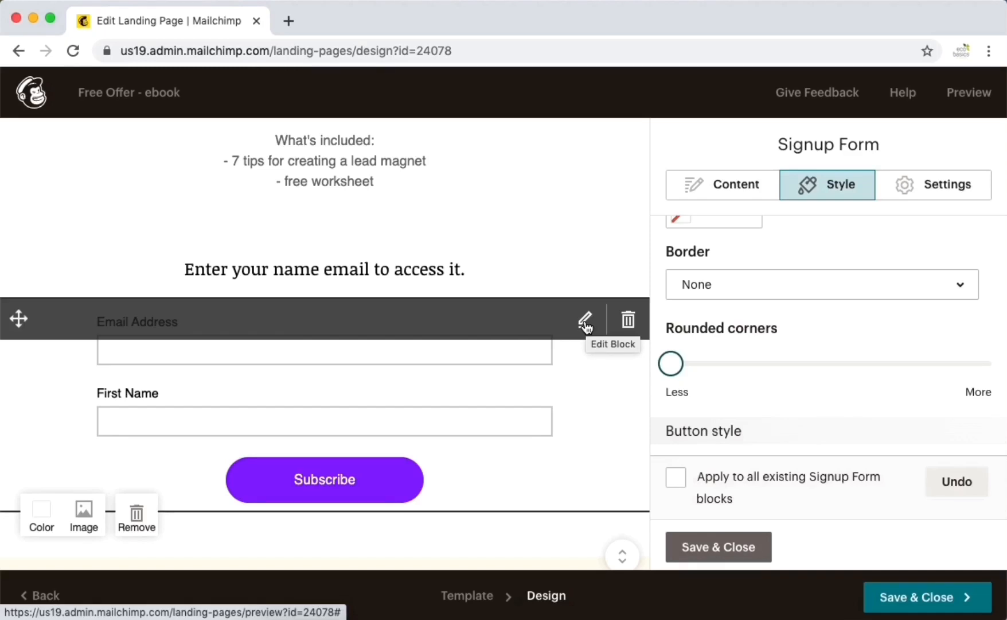
{"action": "scroll", "coordinate": [878, 299], "scroll_direction": "up", "scroll_amount": 4}
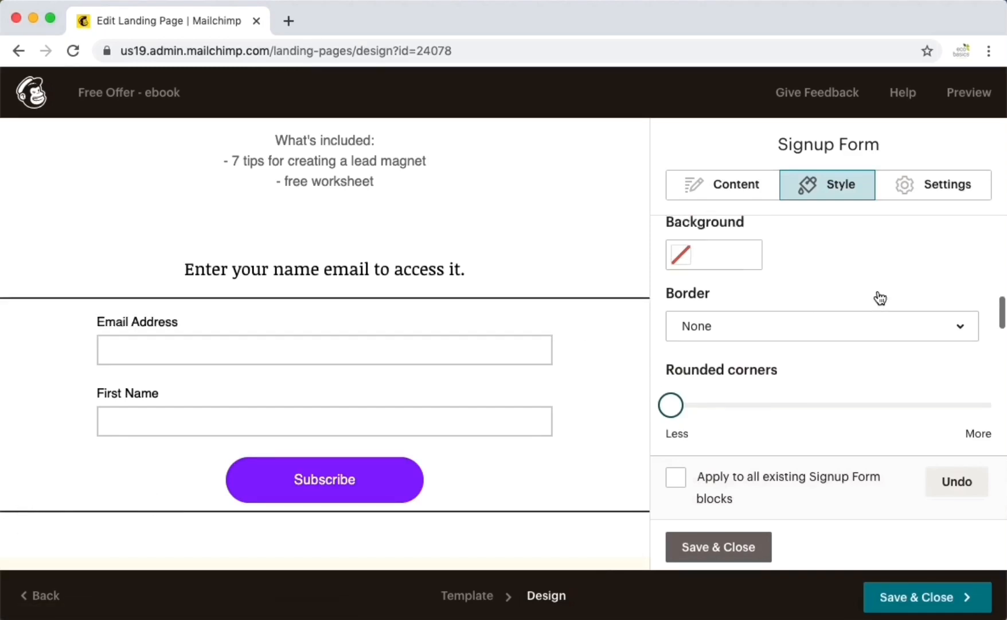
{"action": "left_click", "coordinate": [742, 195]}
{"action": "left_click", "coordinate": [842, 189]}
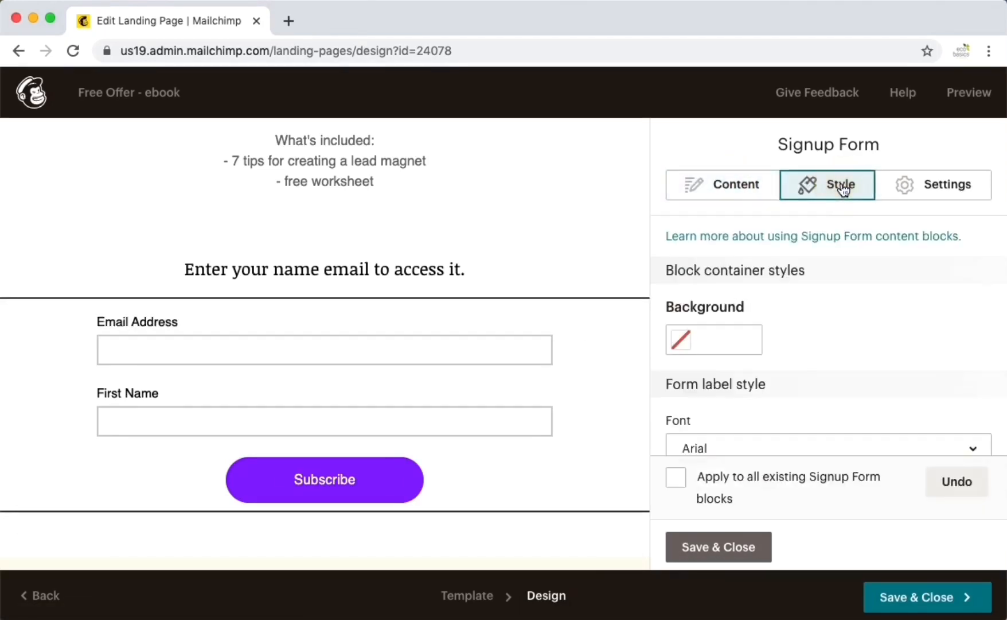
{"action": "scroll", "coordinate": [866, 416], "scroll_direction": "down", "scroll_amount": 5}
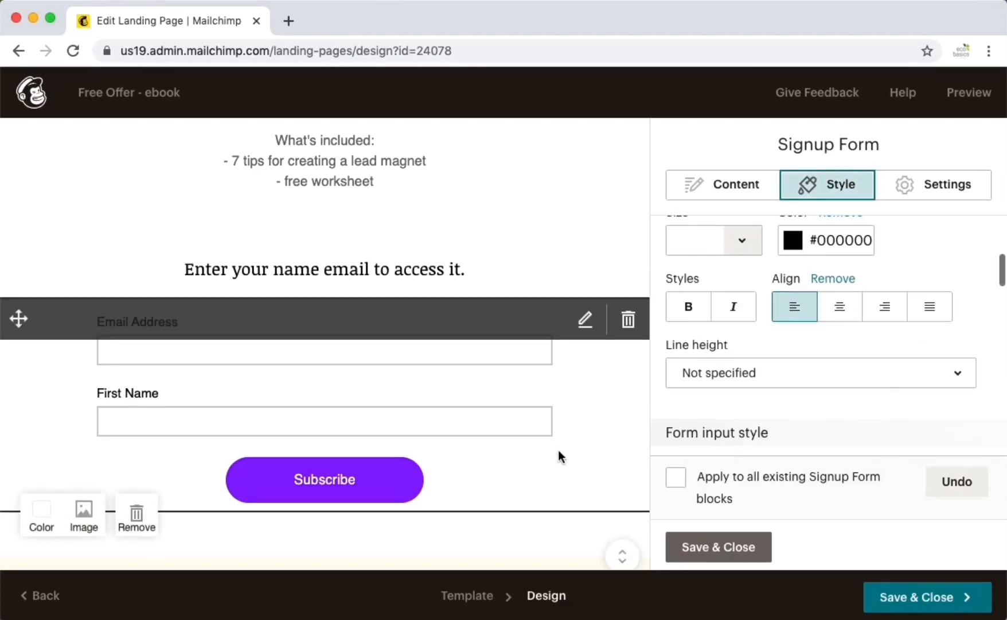
- Close the form editor and delete the two-image feature section below About Us
{"action": "left_click", "coordinate": [701, 539]}
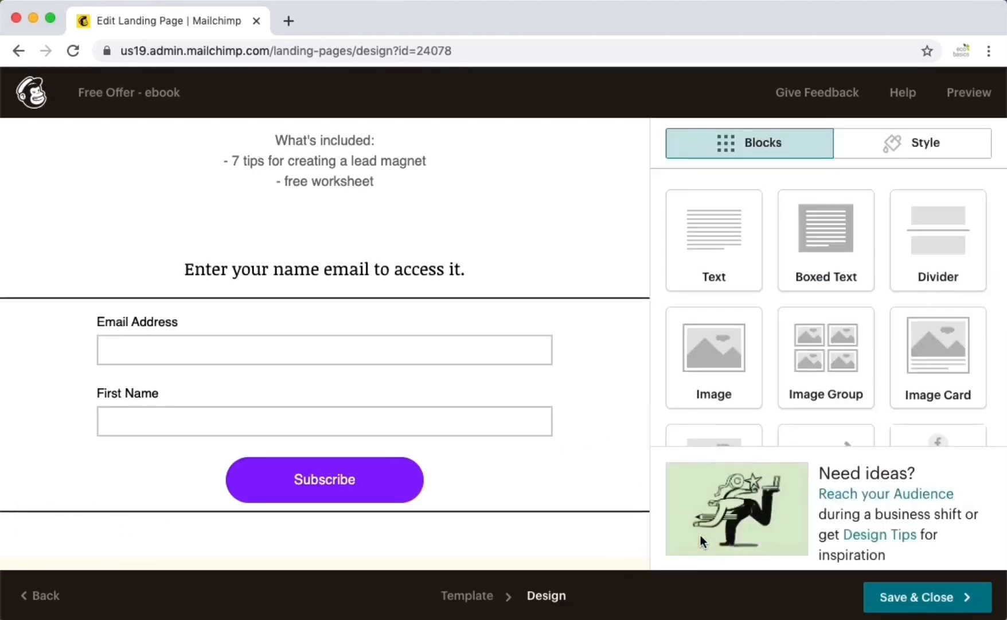
{"action": "scroll", "coordinate": [583, 393], "scroll_direction": "down", "scroll_amount": 2}
{"action": "scroll", "coordinate": [583, 393], "scroll_direction": "down", "scroll_amount": 10}
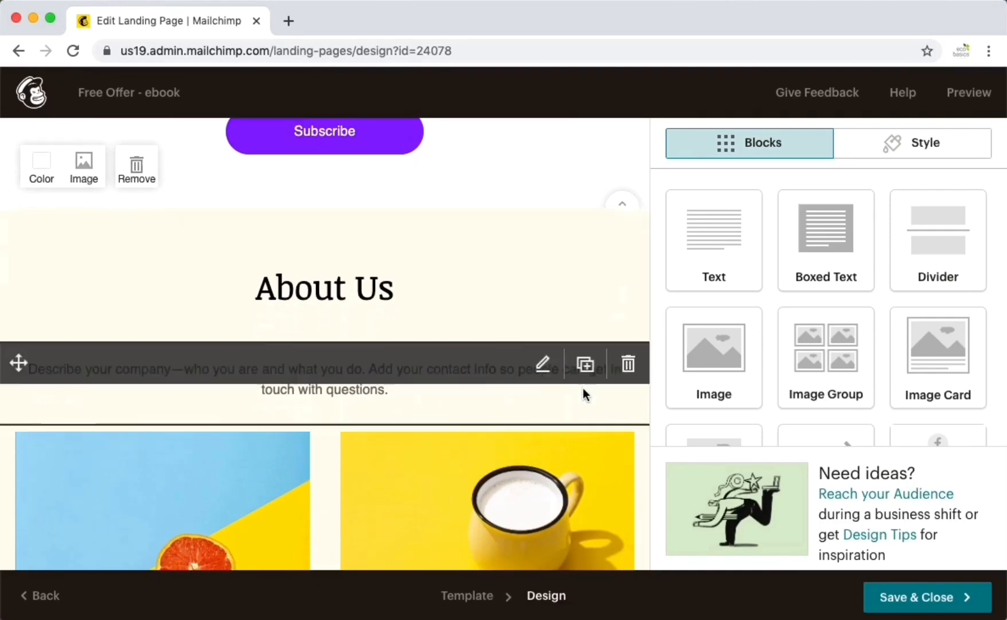
{"action": "scroll", "coordinate": [583, 387], "scroll_direction": "up", "scroll_amount": 7}
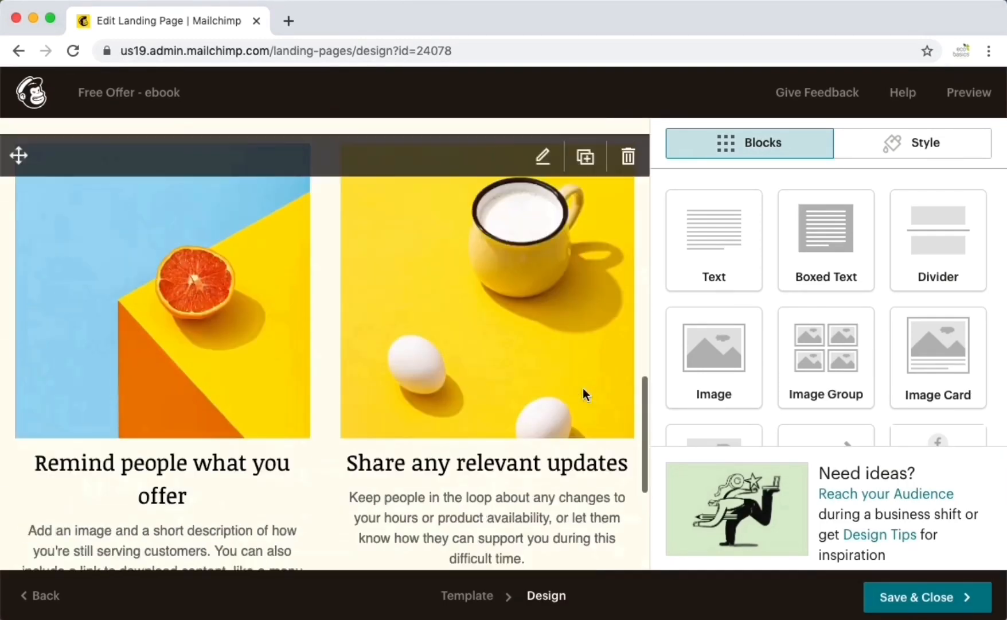
{"action": "scroll", "coordinate": [473, 459], "scroll_direction": "down", "scroll_amount": 2}
{"action": "scroll", "coordinate": [468, 462], "scroll_direction": "down", "scroll_amount": 5}
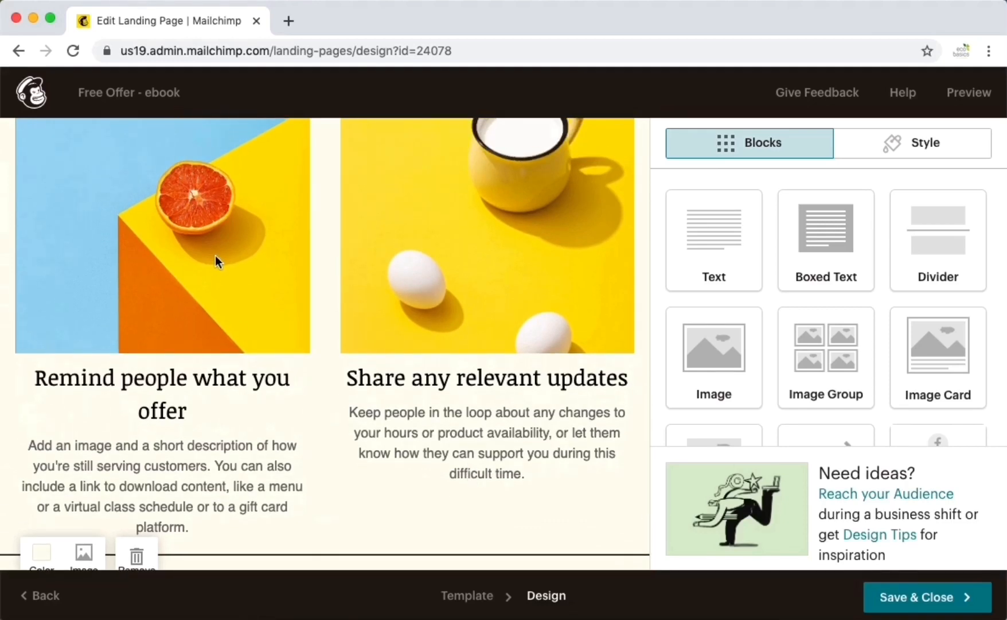
{"action": "scroll", "coordinate": [454, 400], "scroll_direction": "down", "scroll_amount": 5}
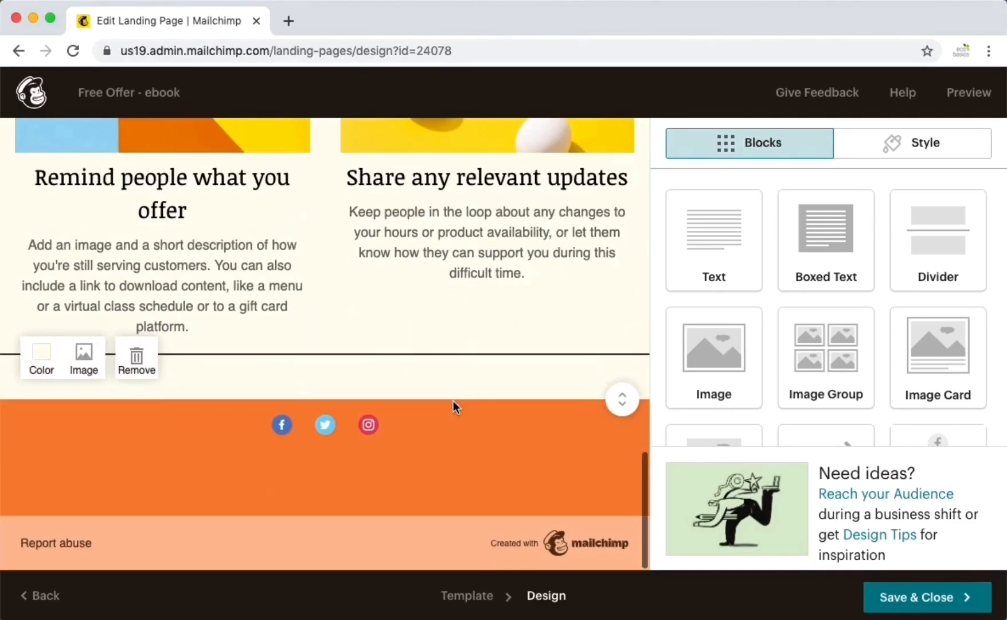
{"action": "scroll", "coordinate": [453, 401], "scroll_direction": "up", "scroll_amount": 13}
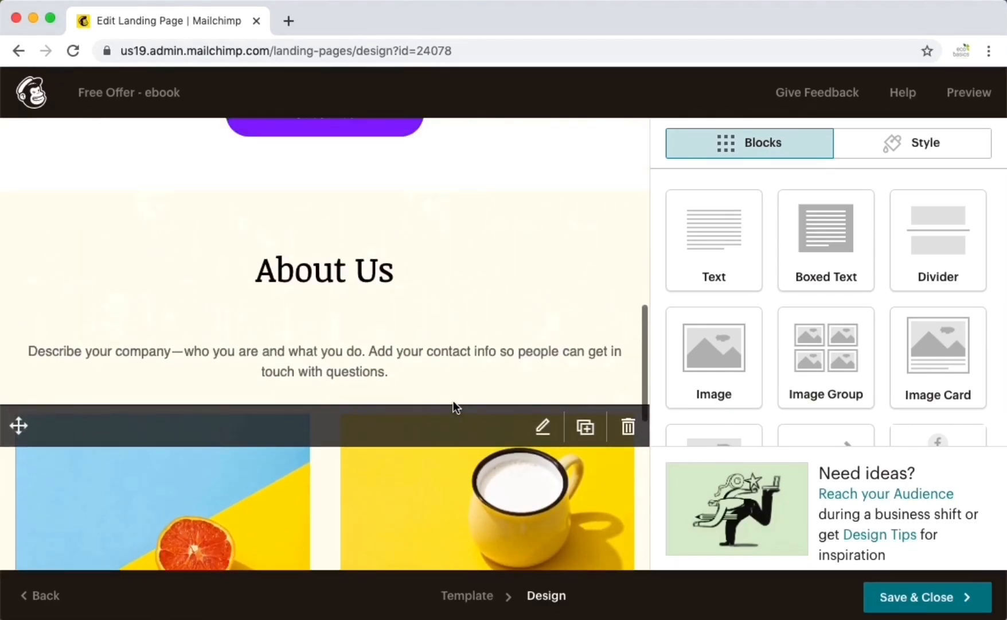
{"action": "left_click", "coordinate": [630, 427]}
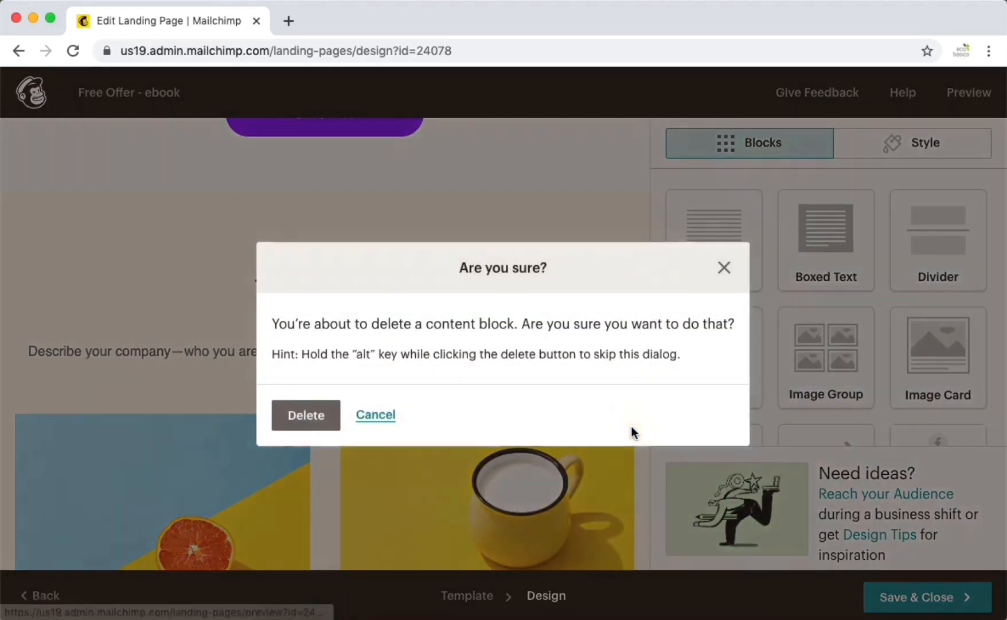
{"action": "left_click", "coordinate": [311, 411]}
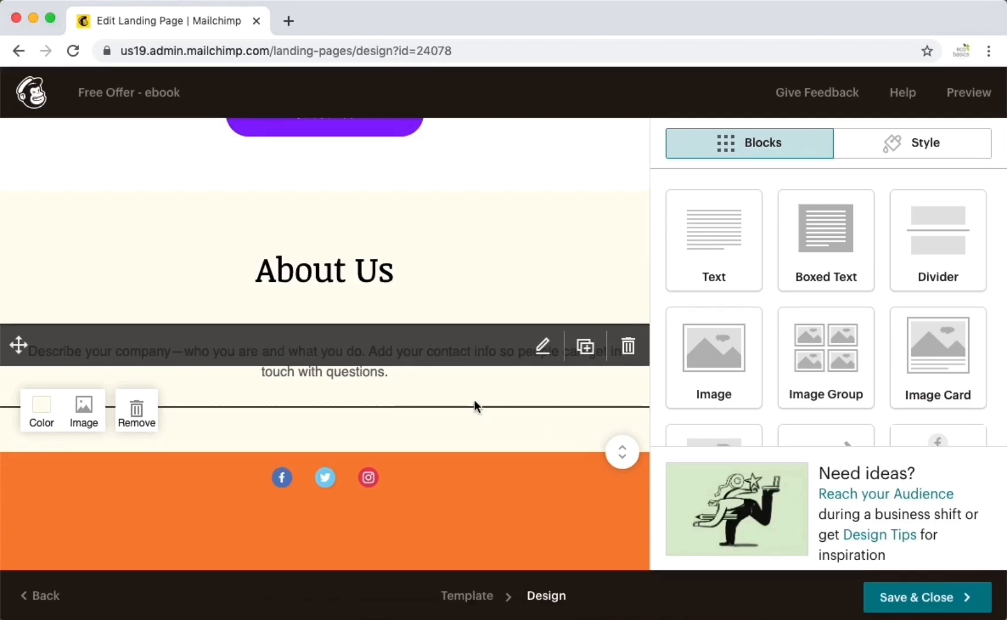
{"action": "scroll", "coordinate": [490, 422], "scroll_direction": "down", "scroll_amount": 3}
{"action": "scroll", "coordinate": [490, 424], "scroll_direction": "down", "scroll_amount": 3}
{"action": "scroll", "coordinate": [490, 424], "scroll_direction": "up", "scroll_amount": 5}
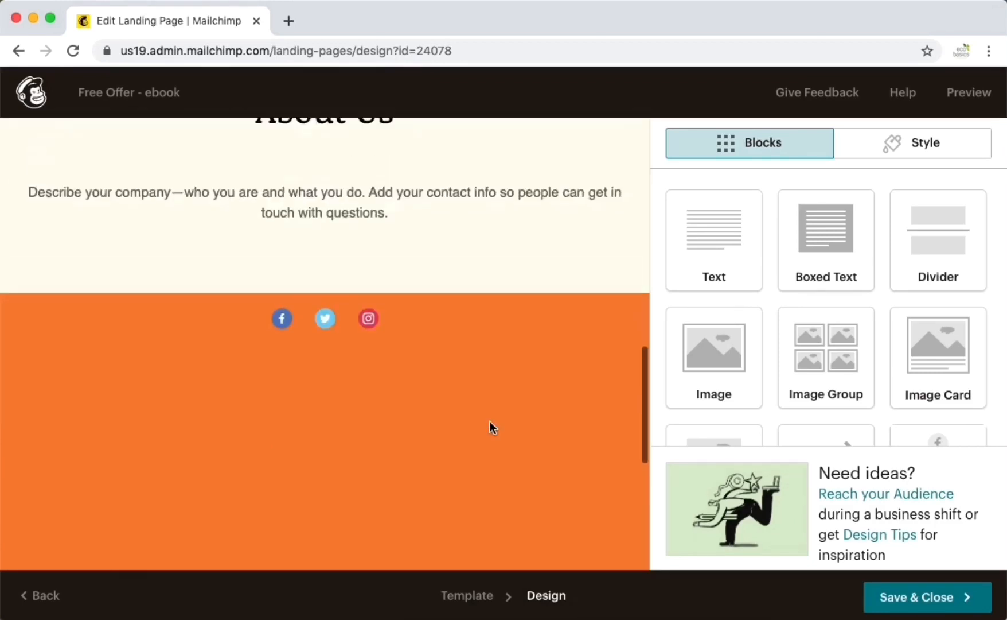
{"action": "scroll", "coordinate": [489, 423], "scroll_direction": "up", "scroll_amount": 10}
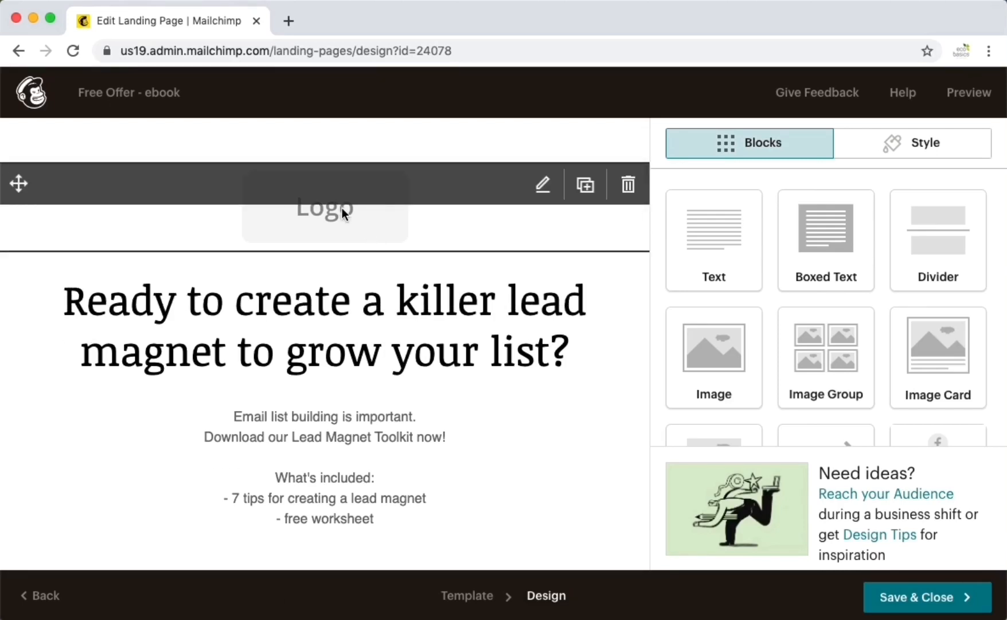
- Swap the Logo placeholder for the Eco Basics - Email Header.png image from Content Studio
{"action": "left_click", "coordinate": [418, 202]}
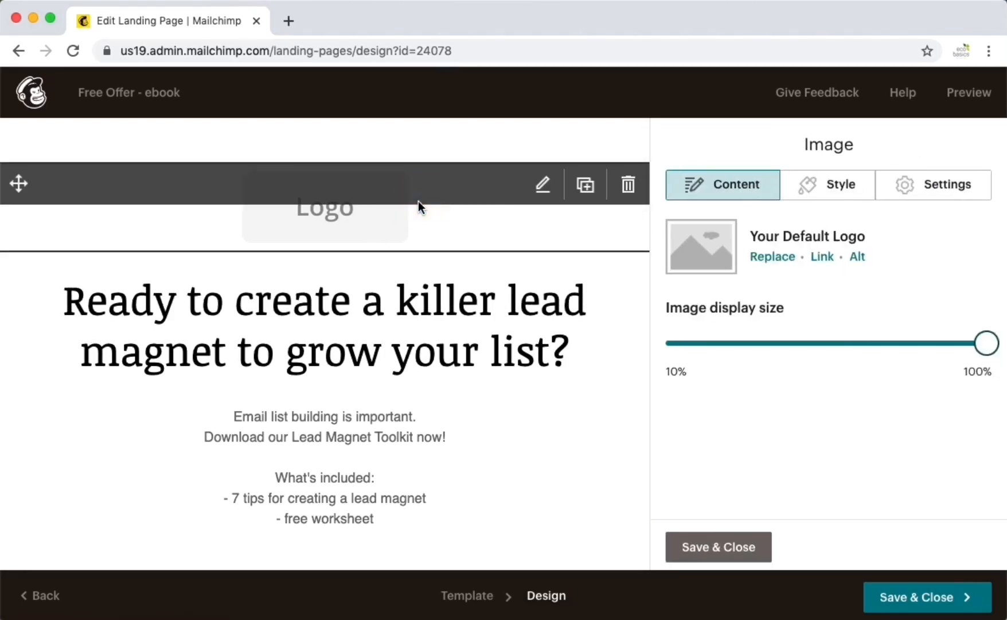
{"action": "left_click", "coordinate": [784, 259]}
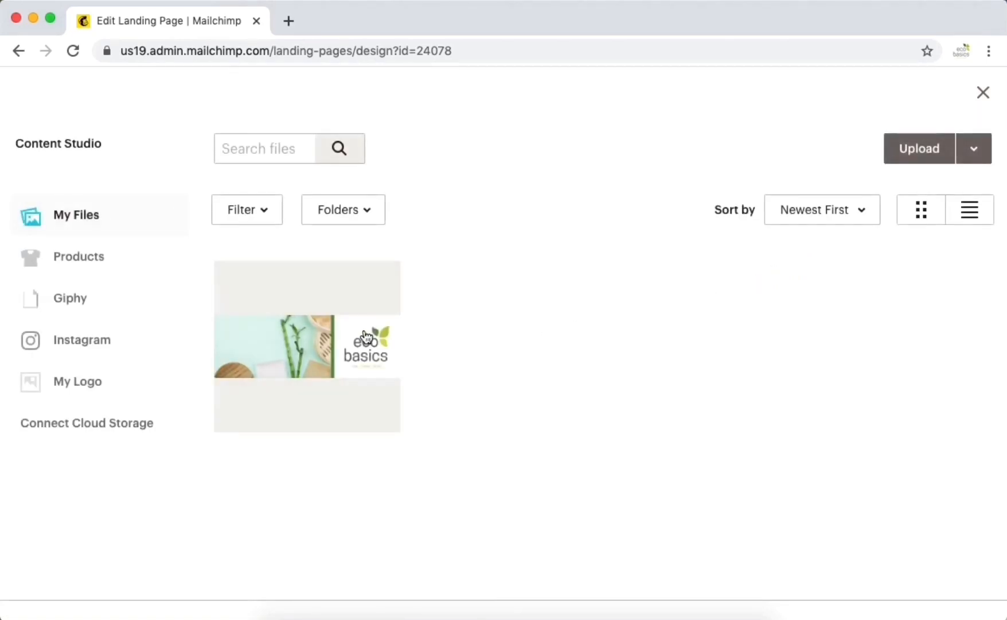
{"action": "left_click", "coordinate": [332, 343]}
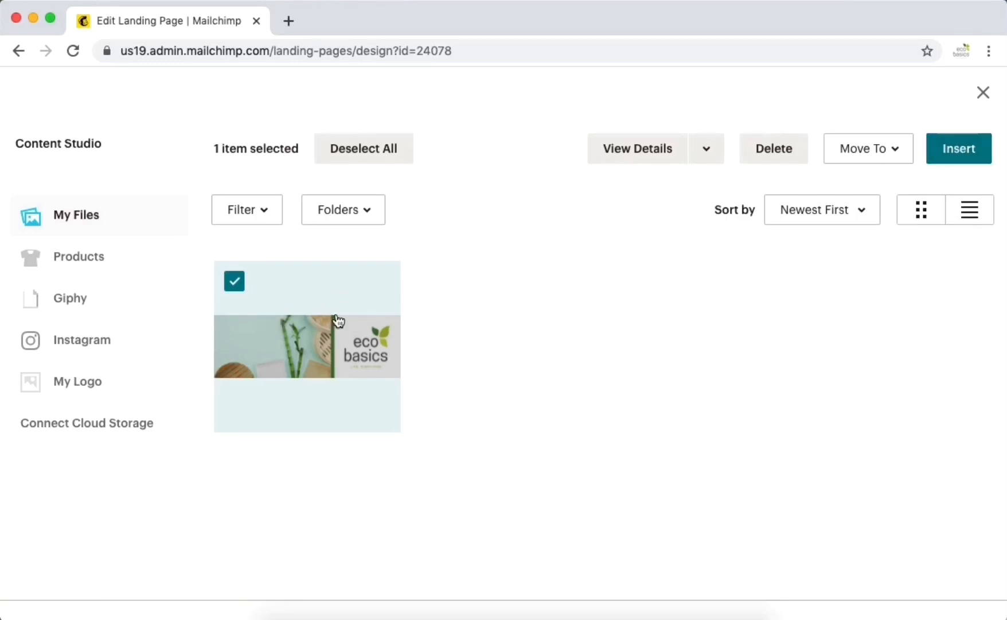
{"action": "left_click", "coordinate": [238, 286]}
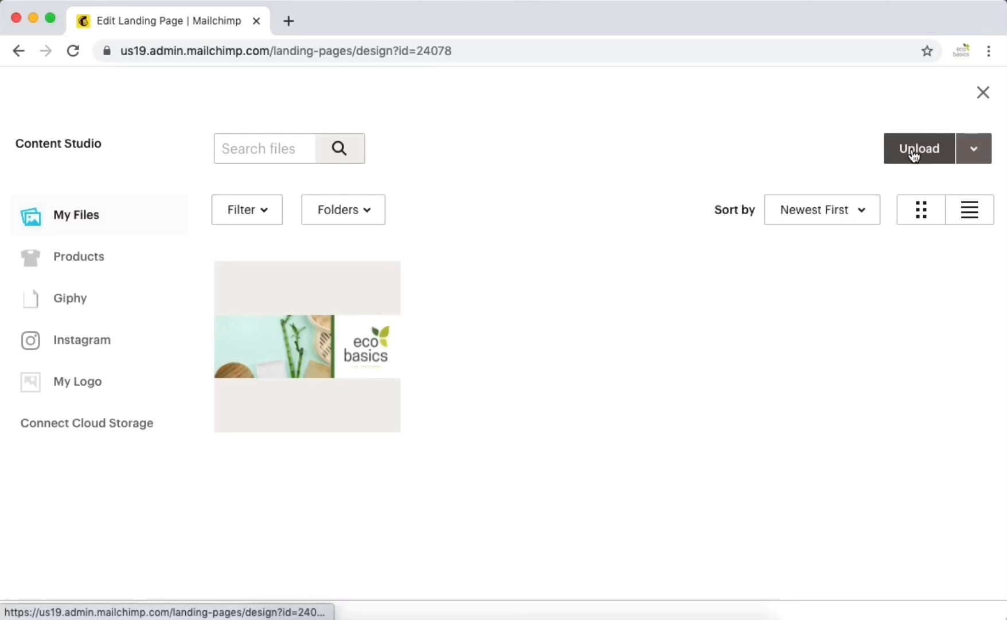
{"action": "left_click", "coordinate": [315, 362]}
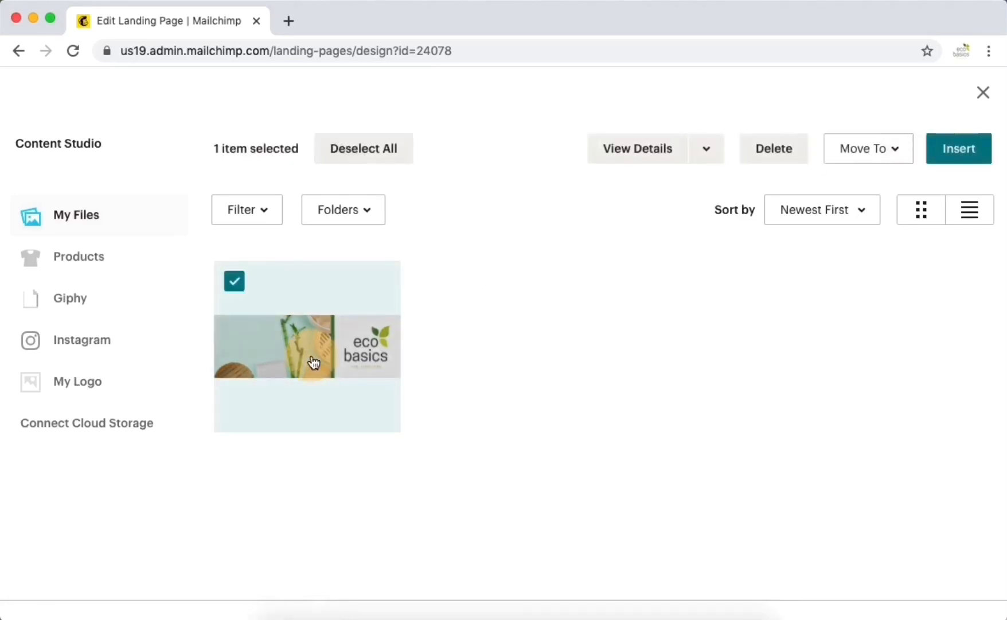
{"action": "left_click", "coordinate": [959, 150]}
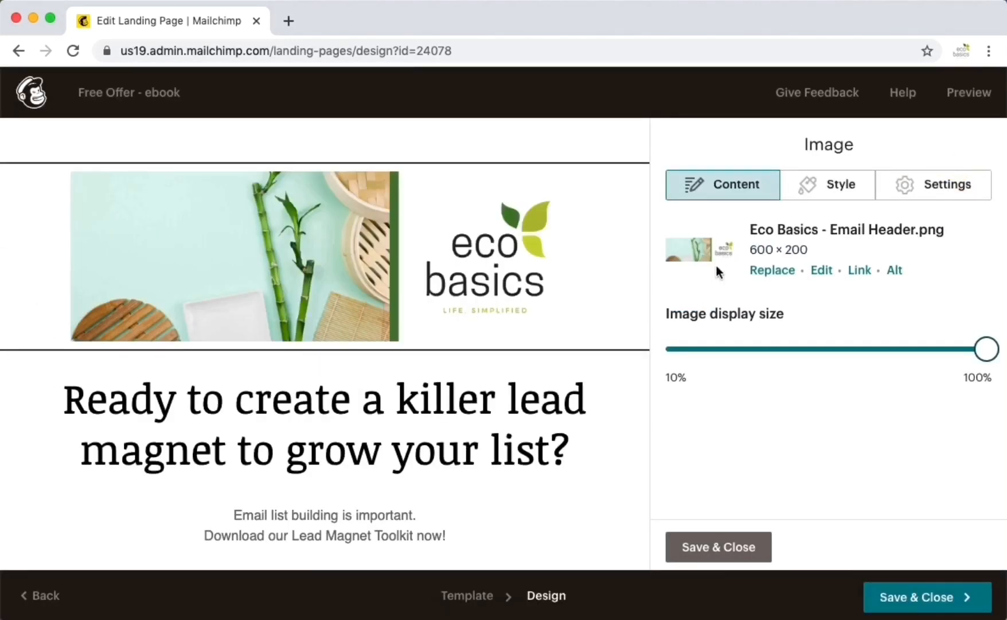
- Recolour the footer section behind the social icons from orange to green (#89d085)
{"action": "scroll", "coordinate": [595, 439], "scroll_direction": "down", "scroll_amount": 10}
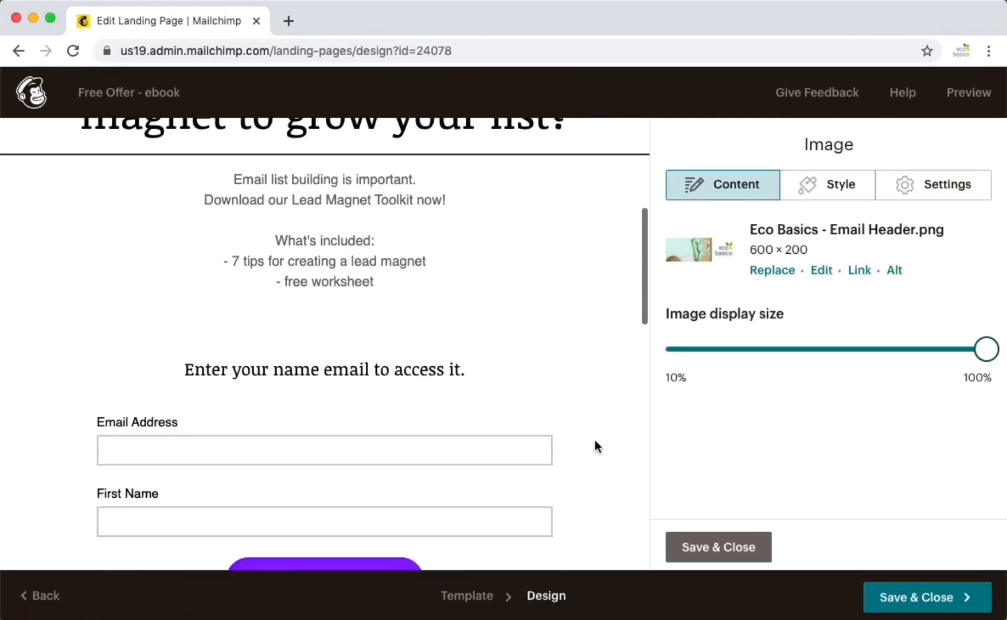
{"action": "scroll", "coordinate": [595, 440], "scroll_direction": "down", "scroll_amount": 6}
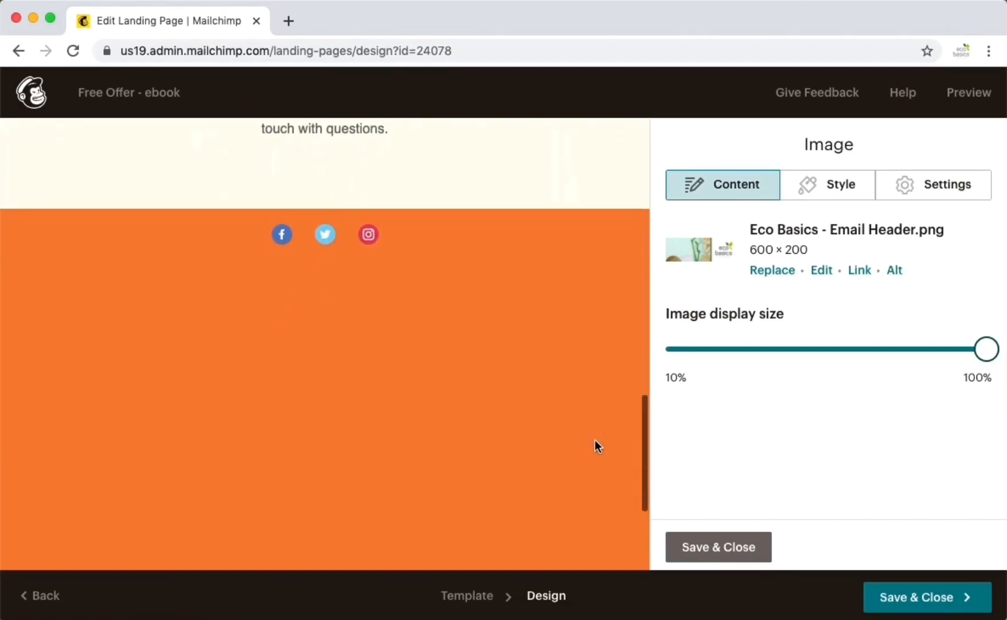
{"action": "scroll", "coordinate": [524, 305], "scroll_direction": "down", "scroll_amount": 3}
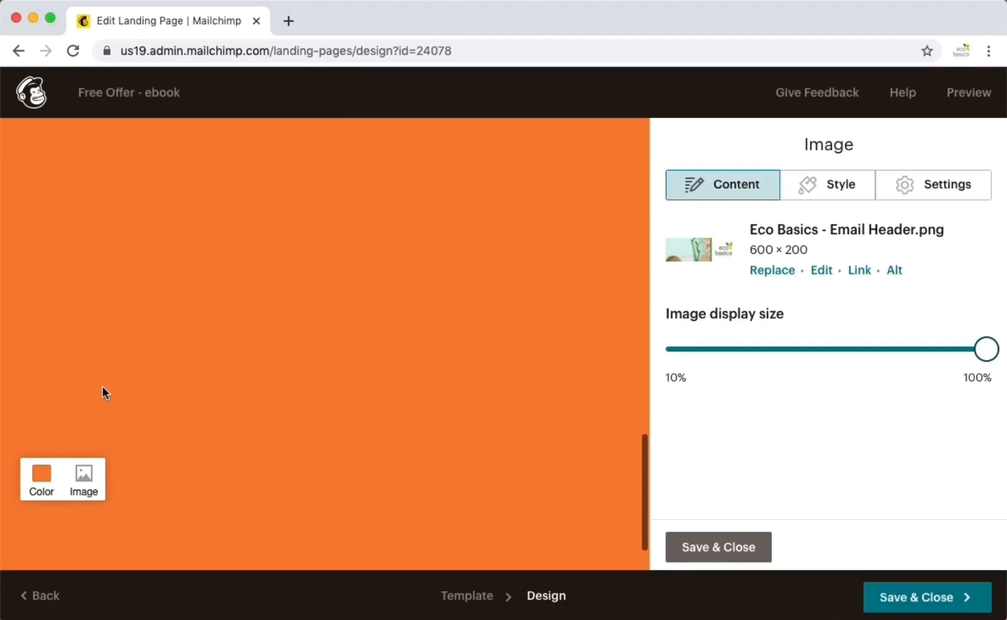
{"action": "left_click", "coordinate": [44, 478]}
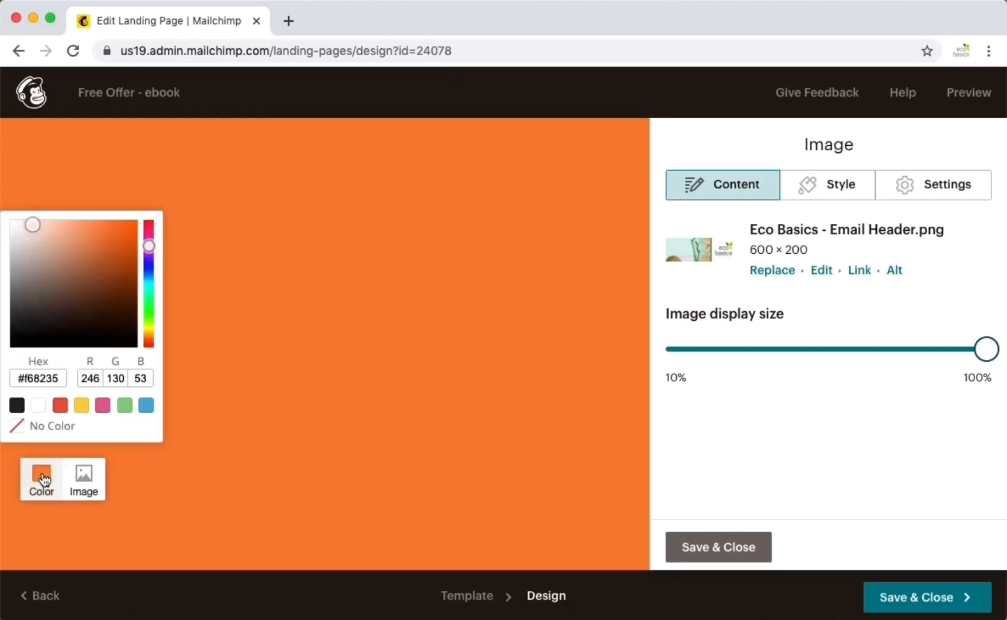
{"action": "left_click", "coordinate": [125, 406]}
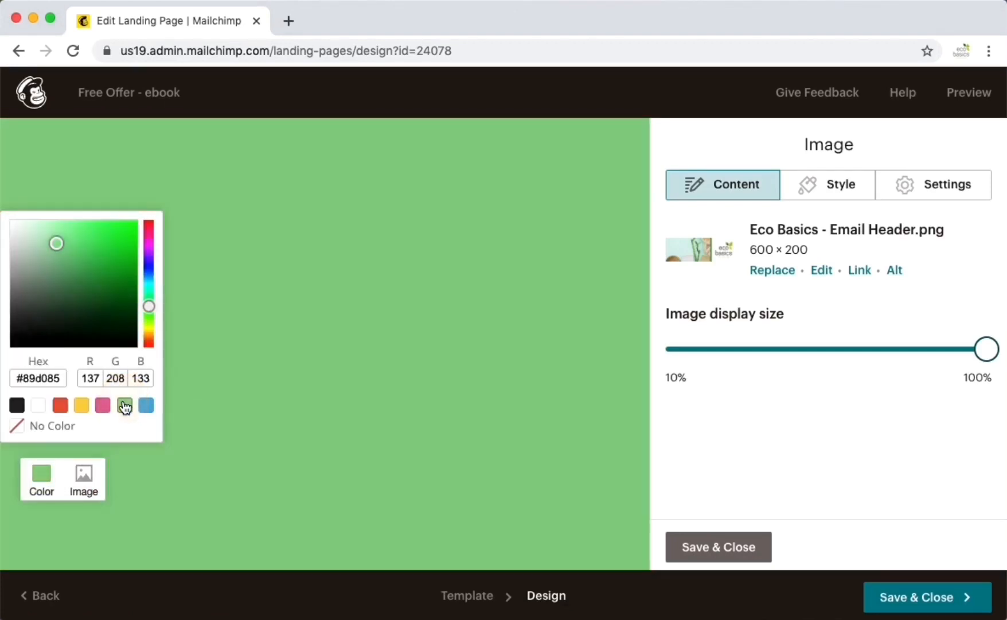
{"action": "left_click", "coordinate": [375, 379]}
{"action": "scroll", "coordinate": [374, 378], "scroll_direction": "up", "scroll_amount": 10}
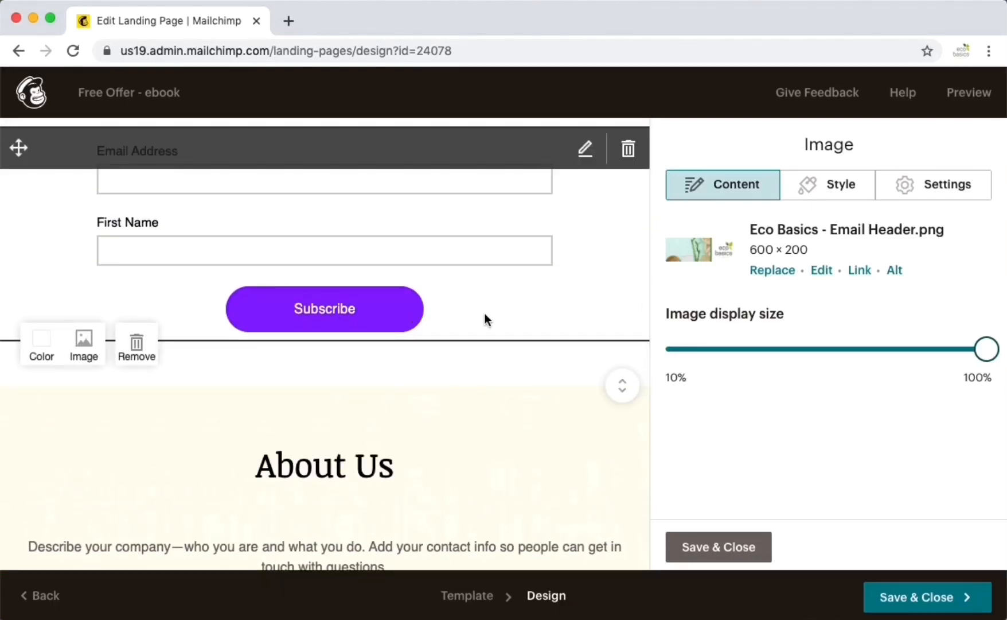
{"action": "scroll", "coordinate": [484, 319], "scroll_direction": "up", "scroll_amount": 10}
{"action": "scroll", "coordinate": [485, 320], "scroll_direction": "down", "scroll_amount": 13}
{"action": "scroll", "coordinate": [484, 319], "scroll_direction": "down", "scroll_amount": 5}
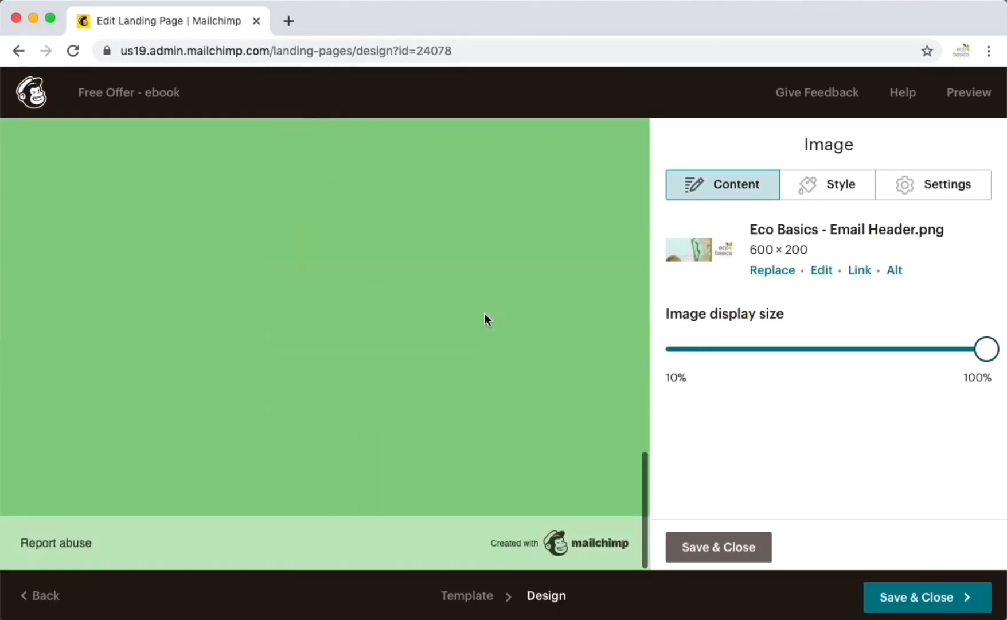
{"action": "scroll", "coordinate": [511, 402], "scroll_direction": "up", "scroll_amount": 4}
{"action": "scroll", "coordinate": [503, 309], "scroll_direction": "up", "scroll_amount": 1}
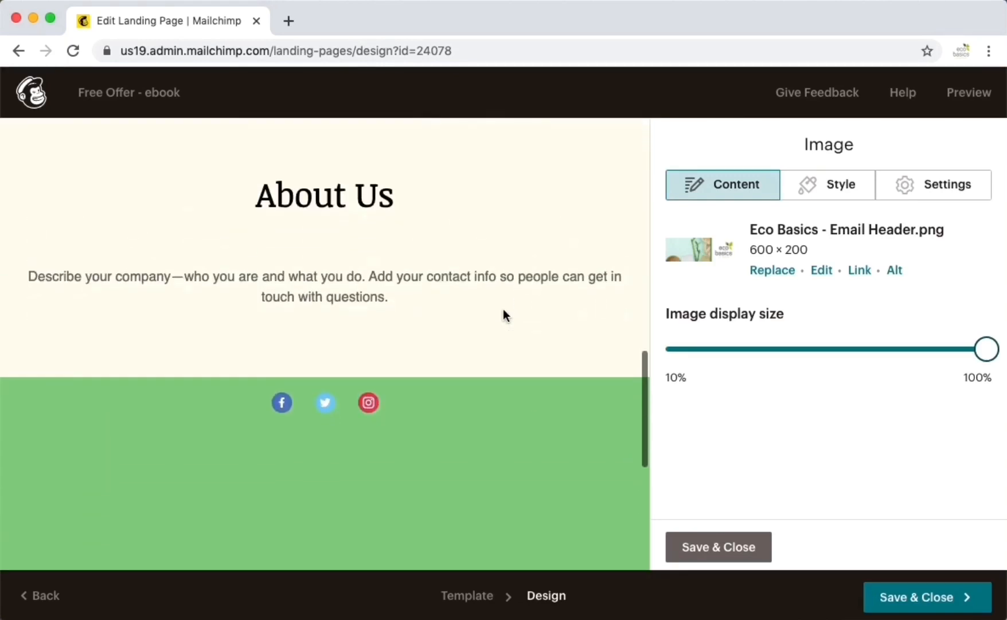
{"action": "mouse_move", "coordinate": [365, 410]}
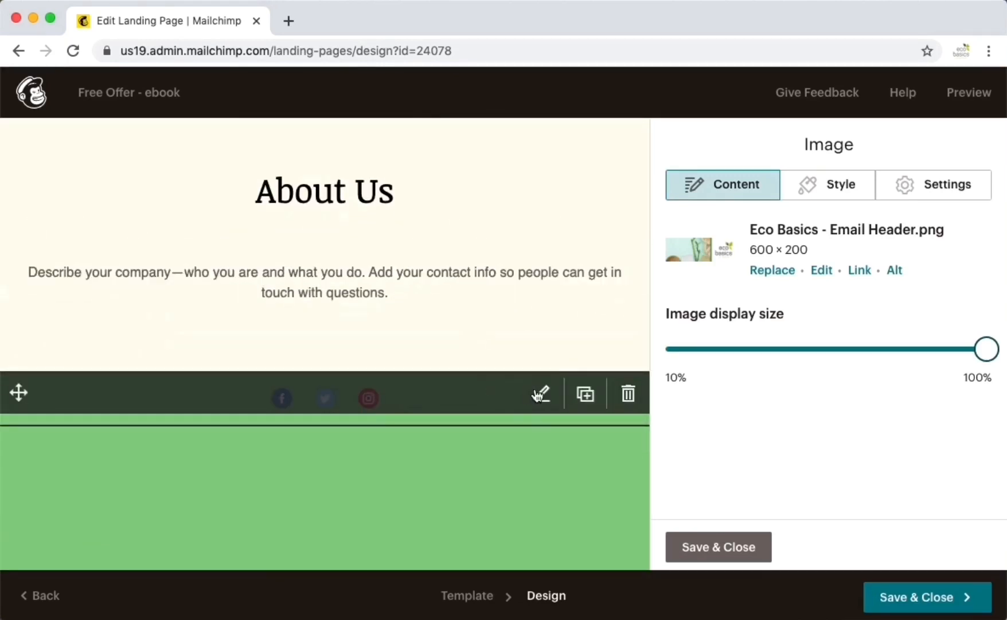
- In the Social Follow block, set the first icon's network to Website
{"action": "left_click", "coordinate": [543, 393]}
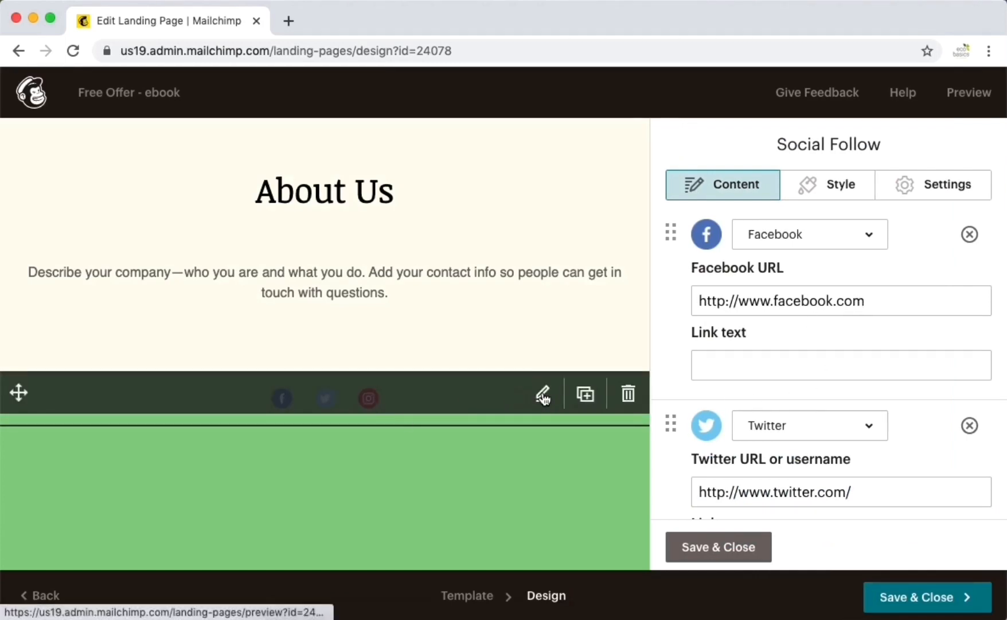
{"action": "left_click", "coordinate": [872, 240]}
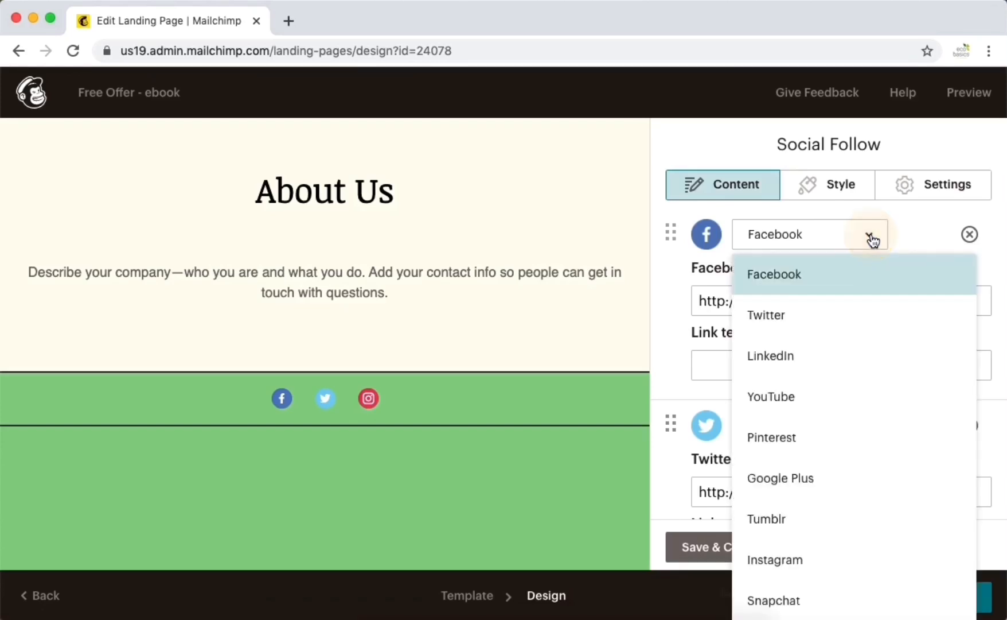
{"action": "scroll", "coordinate": [873, 488], "scroll_direction": "down", "scroll_amount": 3}
{"action": "scroll", "coordinate": [876, 491], "scroll_direction": "down", "scroll_amount": 5}
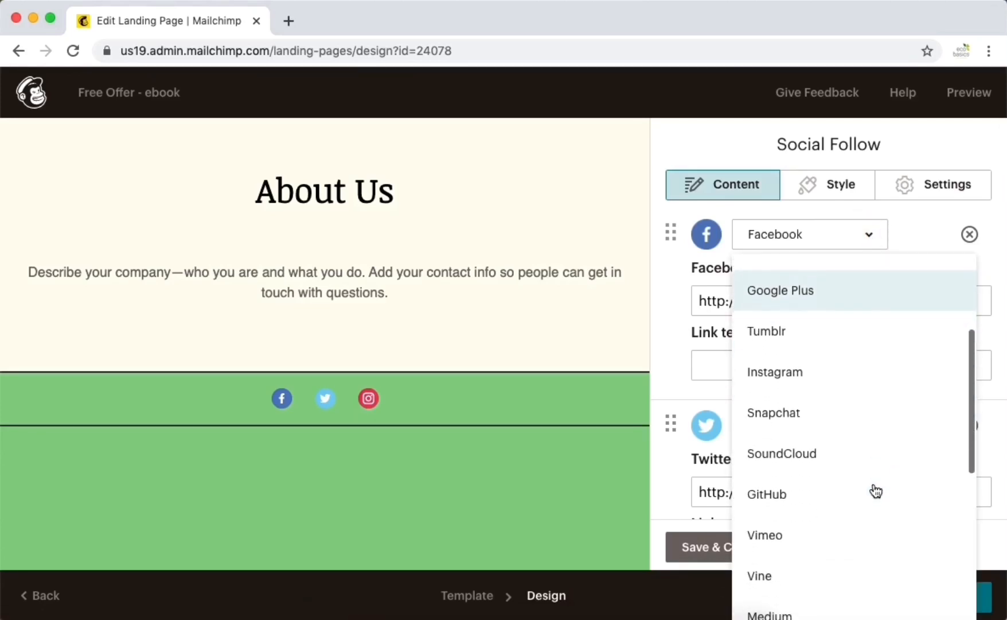
{"action": "scroll", "coordinate": [876, 490], "scroll_direction": "down", "scroll_amount": 5}
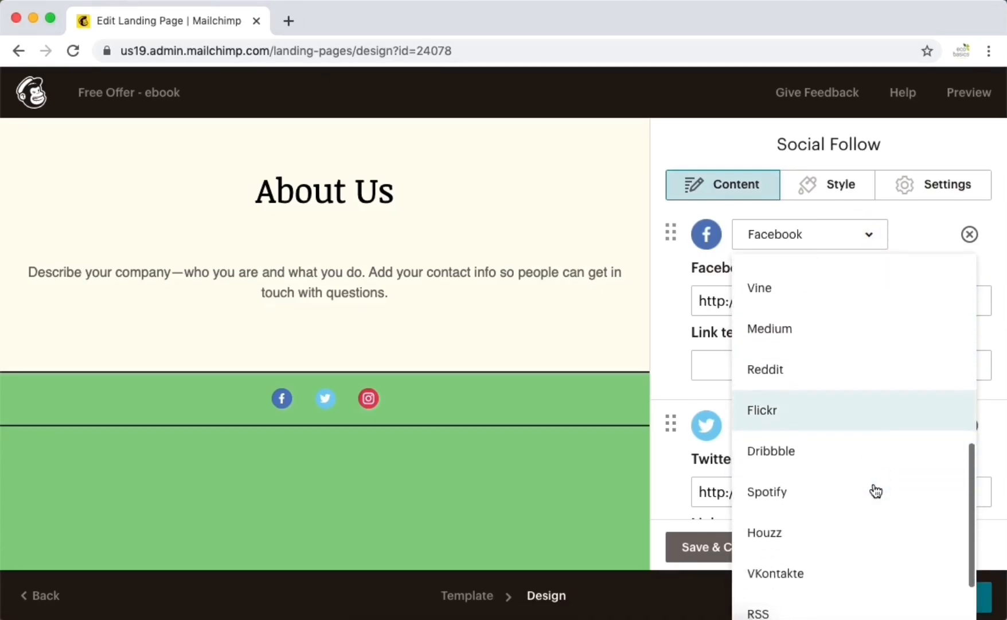
{"action": "scroll", "coordinate": [875, 491], "scroll_direction": "up", "scroll_amount": 2}
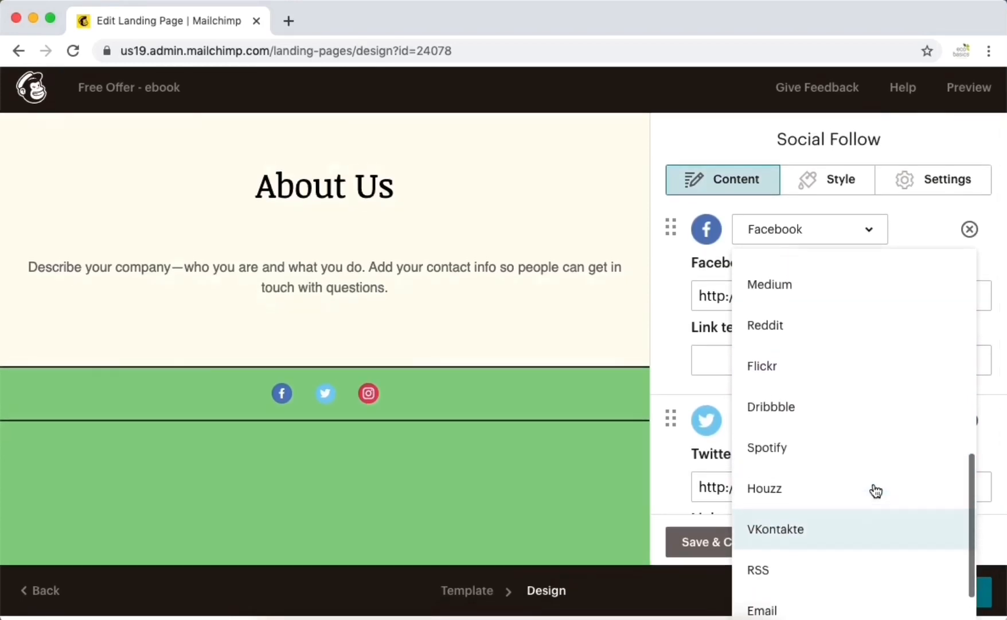
{"action": "scroll", "coordinate": [875, 491], "scroll_direction": "down", "scroll_amount": 2}
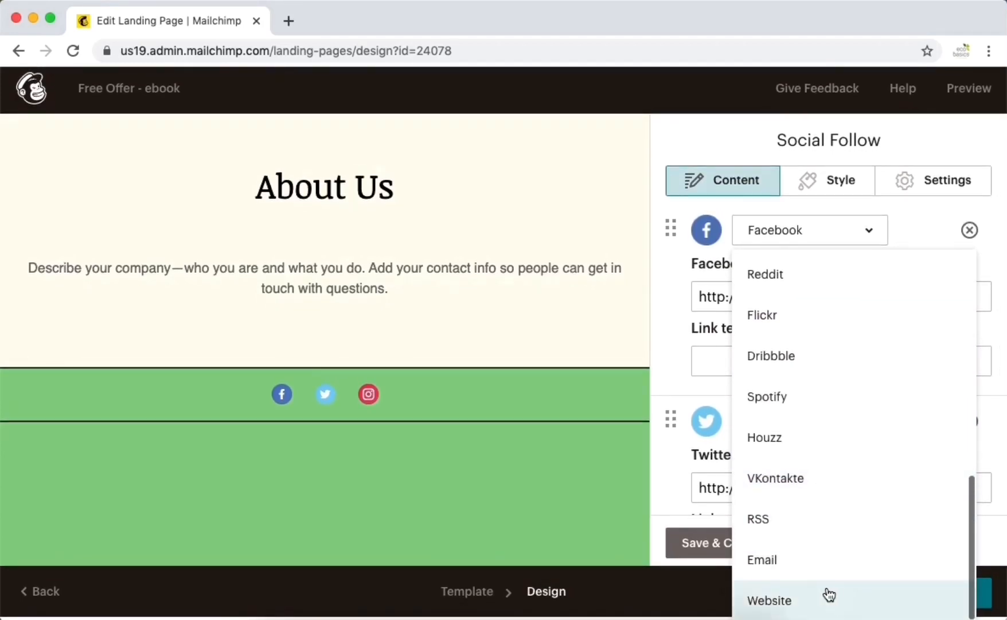
{"action": "left_click", "coordinate": [829, 600]}
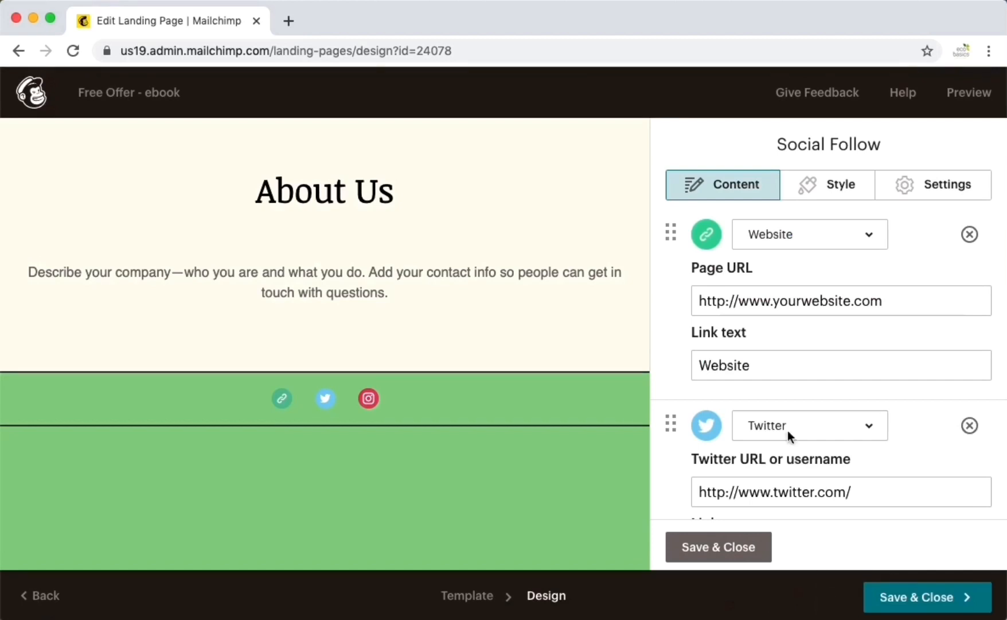
- Add an Email service to the social follow icons and save the block
{"action": "double_click", "coordinate": [806, 303]}
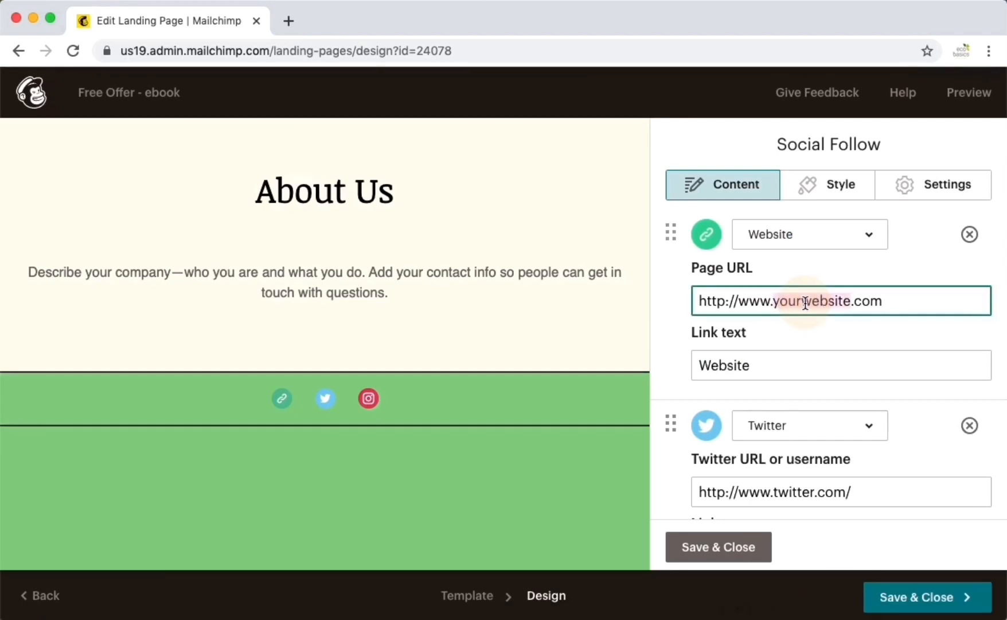
{"action": "scroll", "coordinate": [832, 428], "scroll_direction": "down", "scroll_amount": 10}
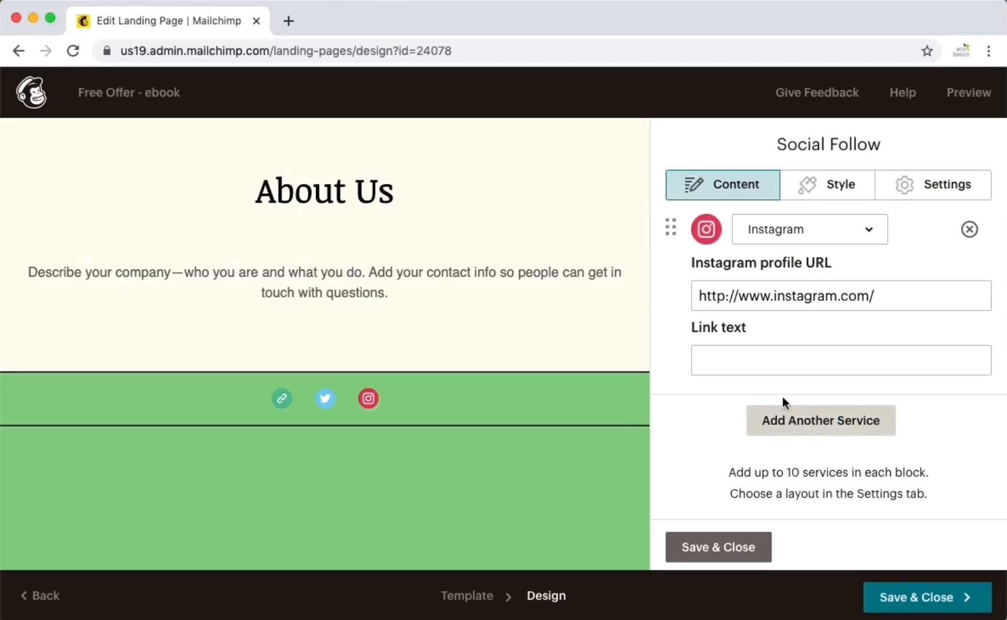
{"action": "left_click", "coordinate": [803, 424]}
{"action": "scroll", "coordinate": [844, 458], "scroll_direction": "down", "scroll_amount": 3}
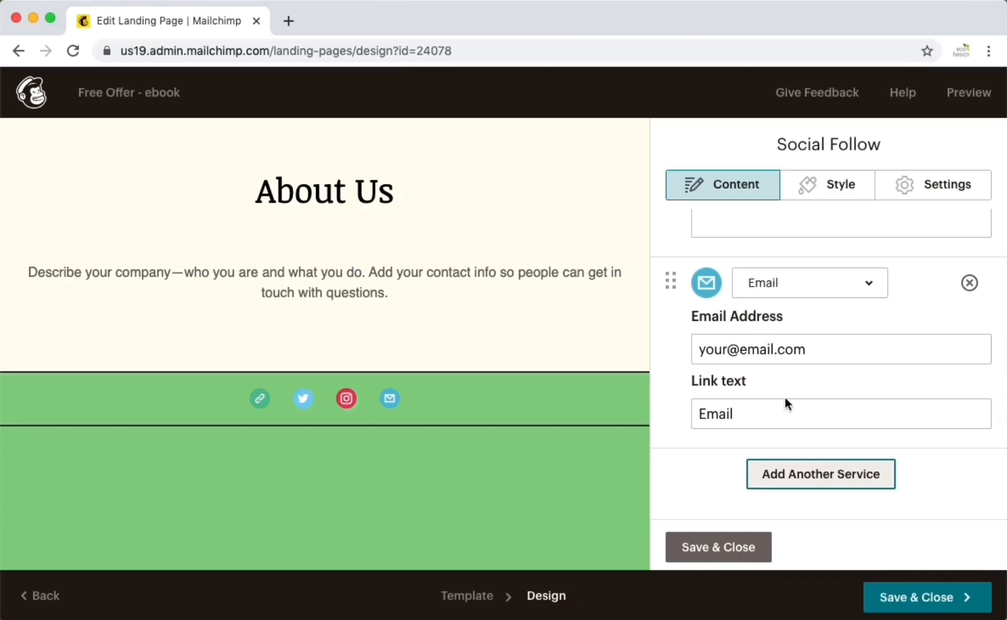
{"action": "left_click", "coordinate": [719, 549]}
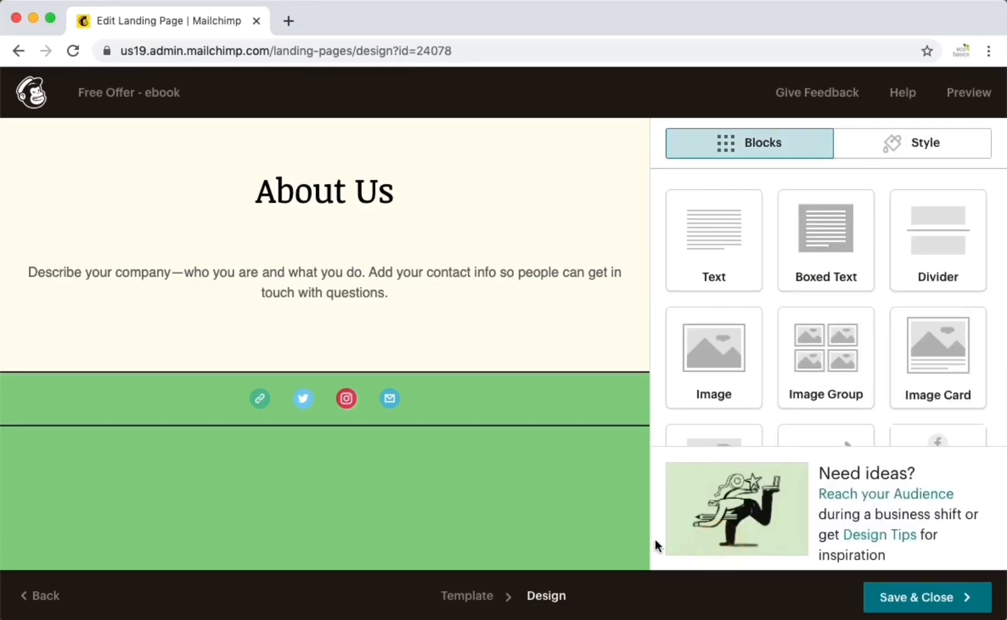
- Save and close the designer, returning to the Free Offer - ebook Ready to publish checklist
{"action": "left_click", "coordinate": [906, 606]}
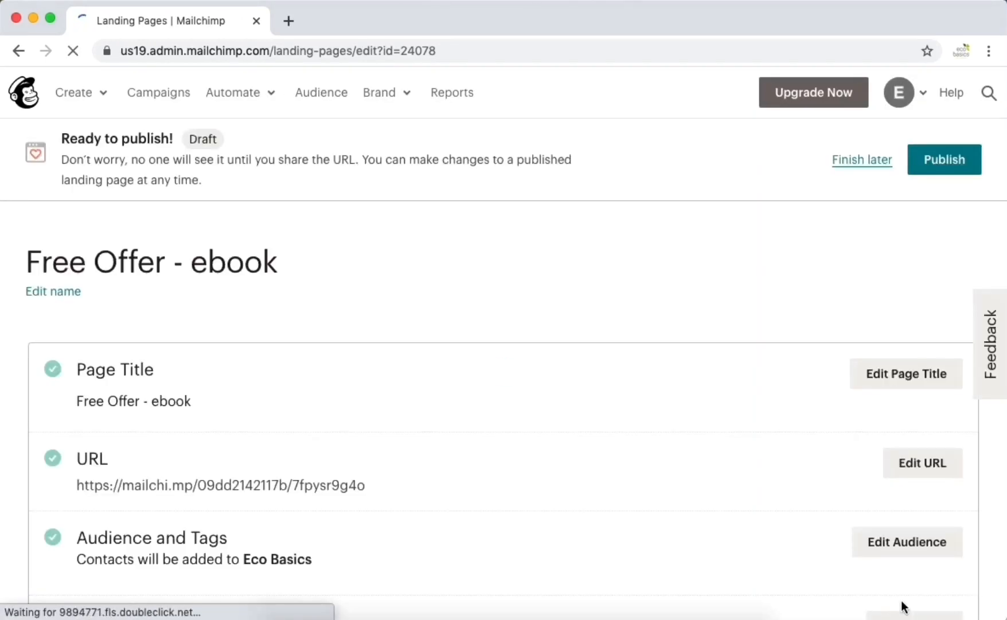
{"action": "scroll", "coordinate": [710, 534], "scroll_direction": "down", "scroll_amount": 2}
{"action": "scroll", "coordinate": [708, 535], "scroll_direction": "down", "scroll_amount": 2}
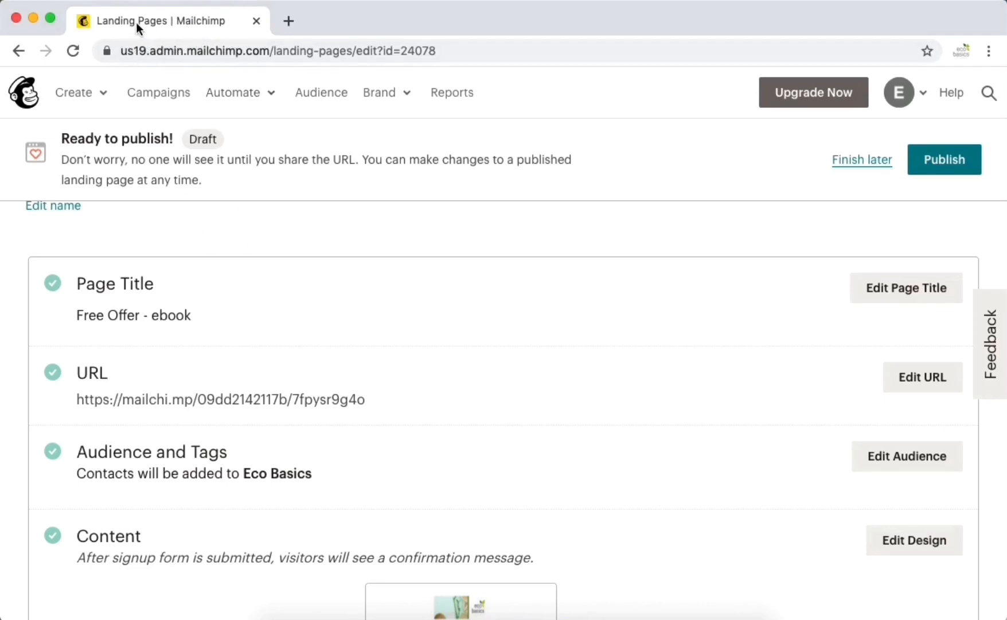
- Append ' | AFIWI Marketing' to the page title and save it
{"action": "left_click", "coordinate": [902, 293]}
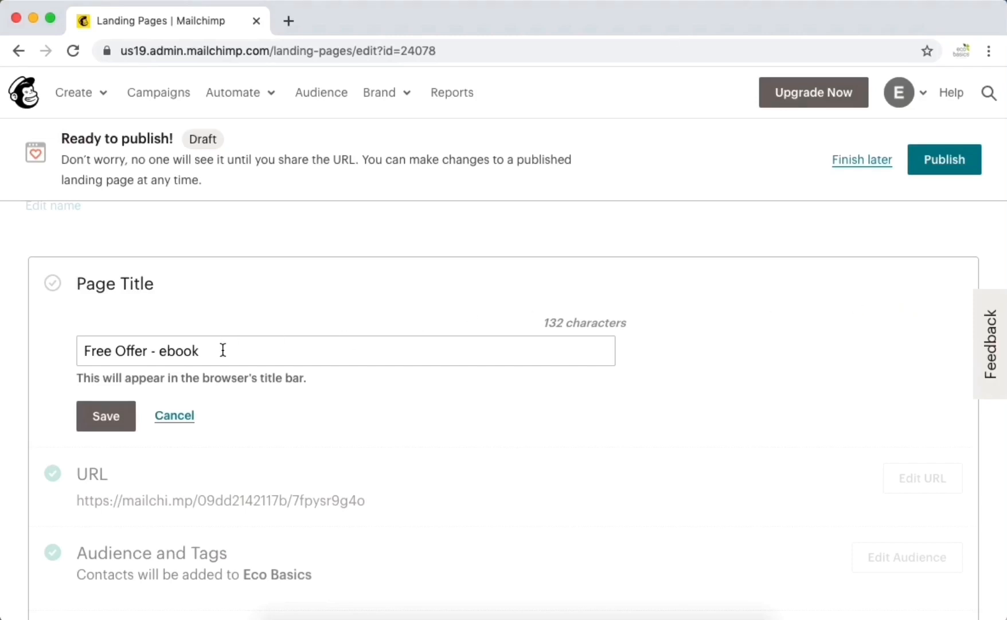
{"action": "left_click", "coordinate": [223, 350]}
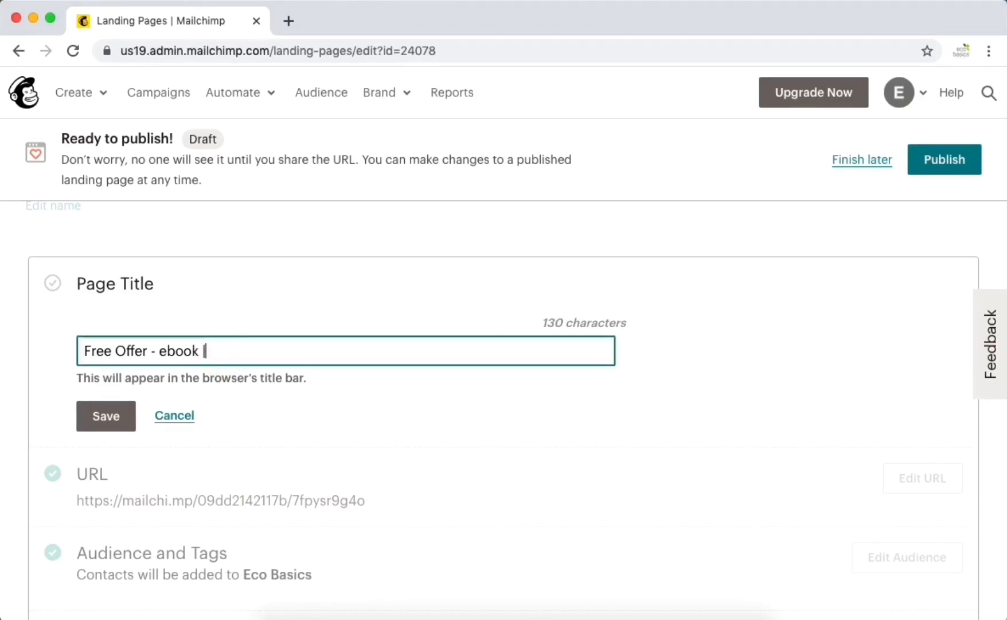
{"action": "type", "text": "| AFIWI "}
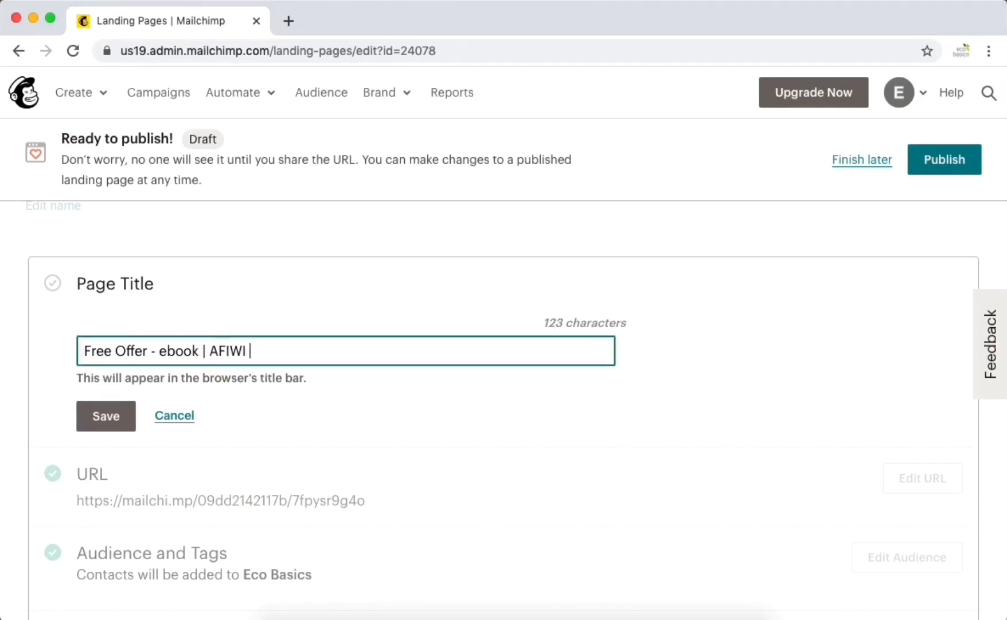
{"action": "type", "text": "Marketing"}
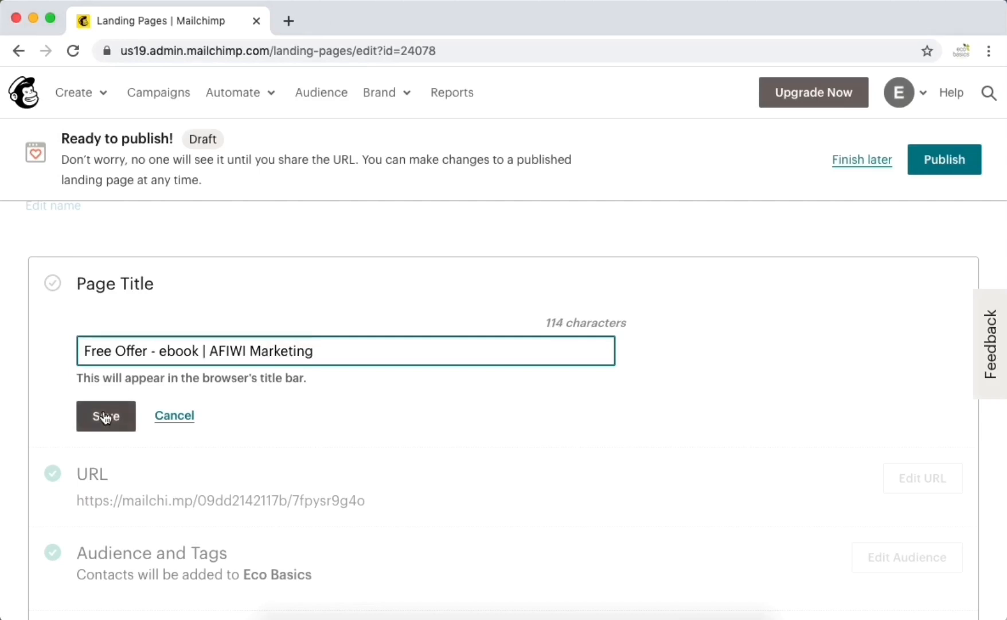
{"action": "left_click", "coordinate": [105, 417]}
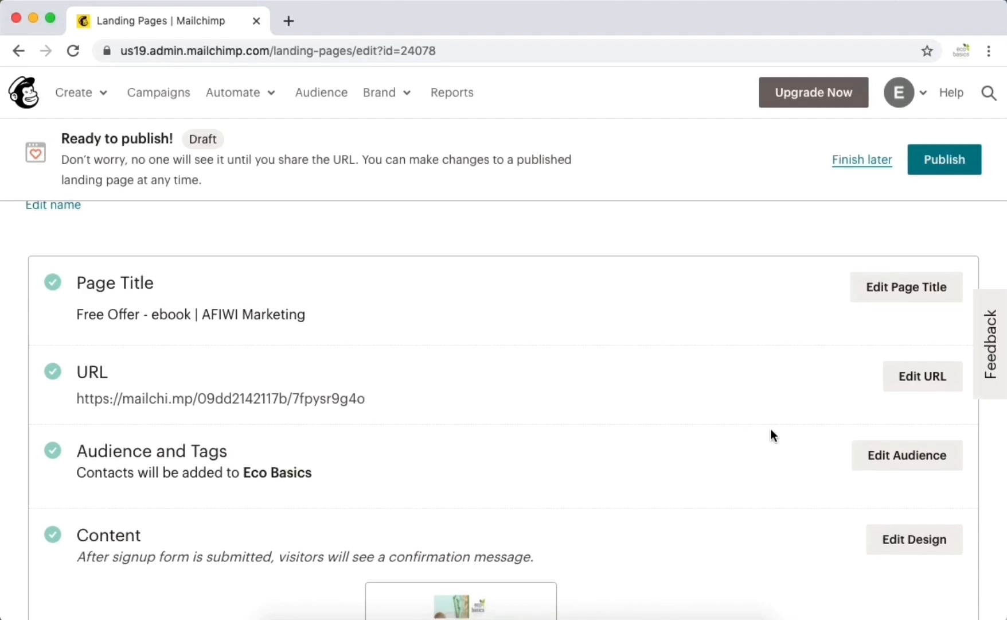
{"action": "scroll", "coordinate": [770, 429], "scroll_direction": "down", "scroll_amount": 3}
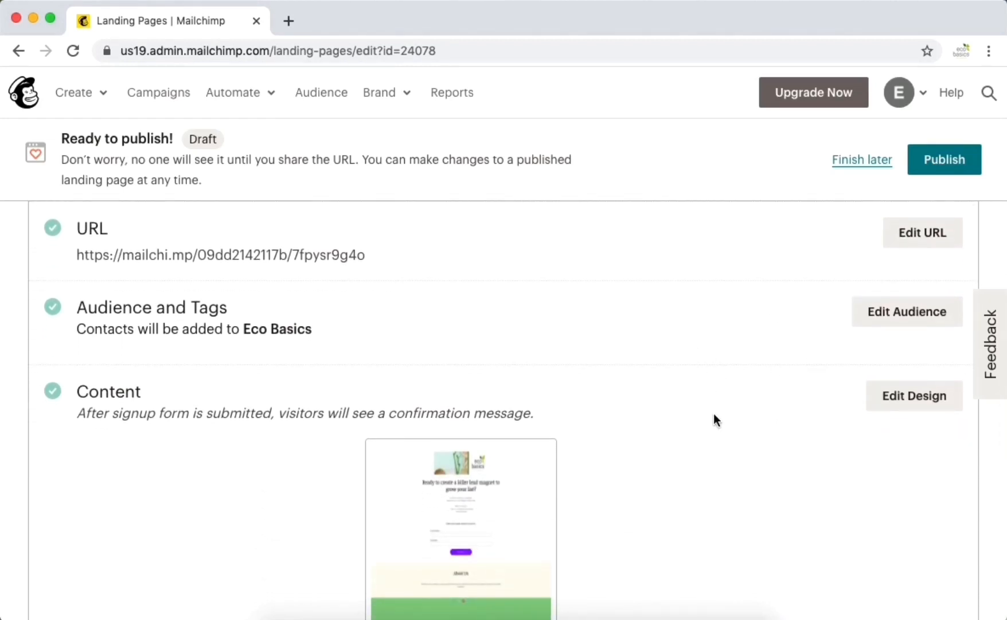
{"action": "scroll", "coordinate": [782, 444], "scroll_direction": "down", "scroll_amount": 3}
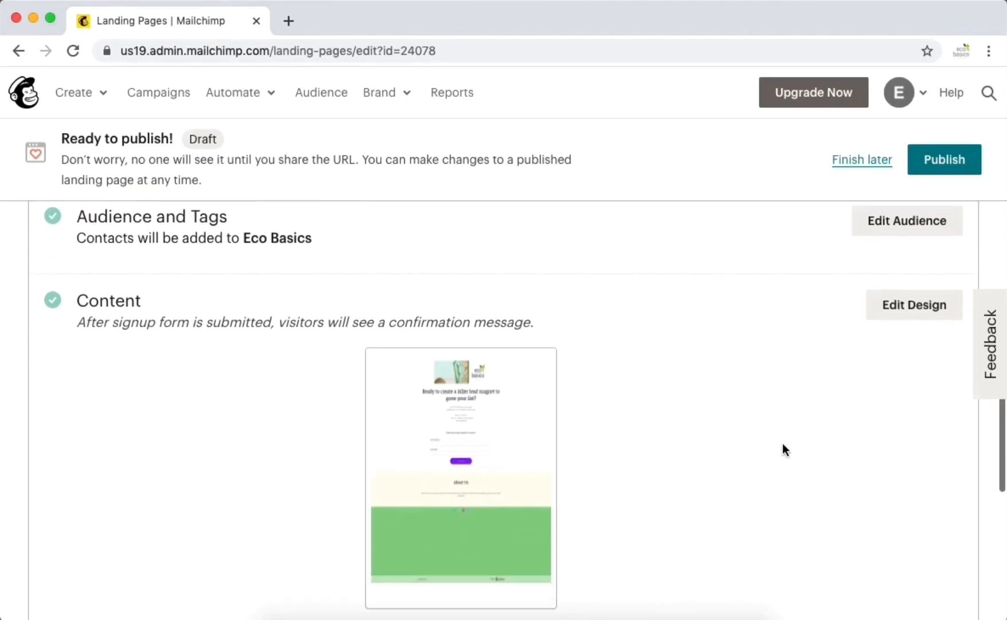
{"action": "left_click", "coordinate": [467, 428]}
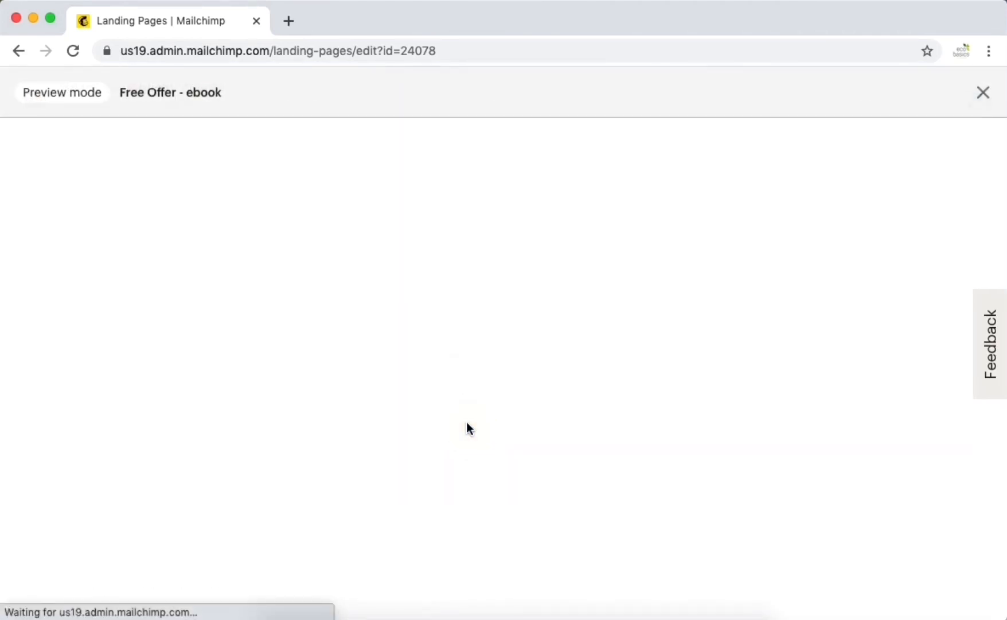
{"action": "scroll", "coordinate": [808, 450], "scroll_direction": "down", "scroll_amount": 12}
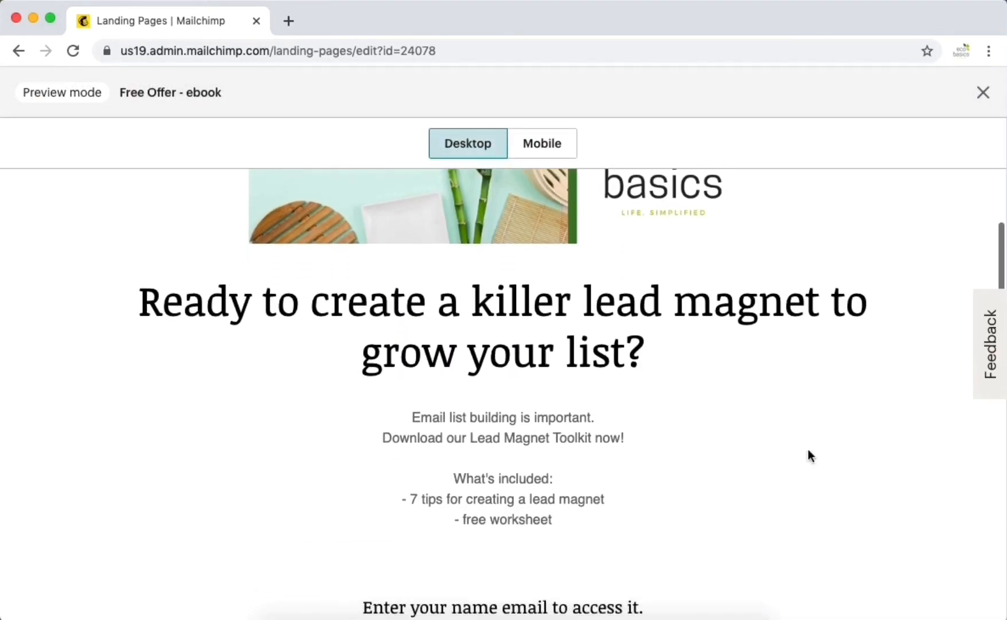
{"action": "scroll", "coordinate": [807, 449], "scroll_direction": "down", "scroll_amount": 1}
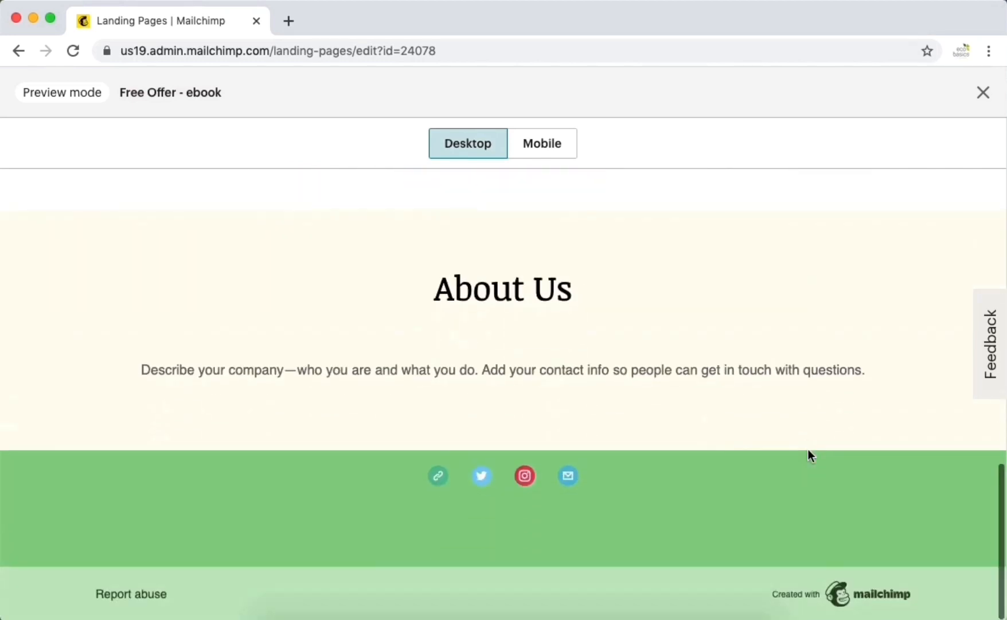
{"action": "scroll", "coordinate": [808, 448], "scroll_direction": "up", "scroll_amount": 14}
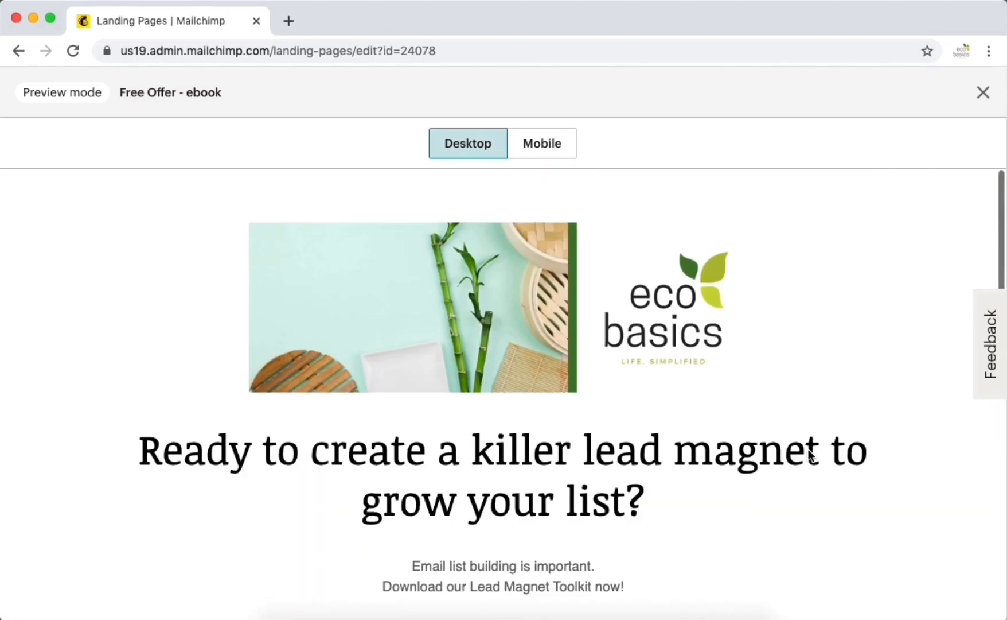
{"action": "left_click", "coordinate": [983, 93]}
{"action": "scroll", "coordinate": [805, 385], "scroll_direction": "down", "scroll_amount": 3}
{"action": "scroll", "coordinate": [805, 385], "scroll_direction": "down", "scroll_amount": 2}
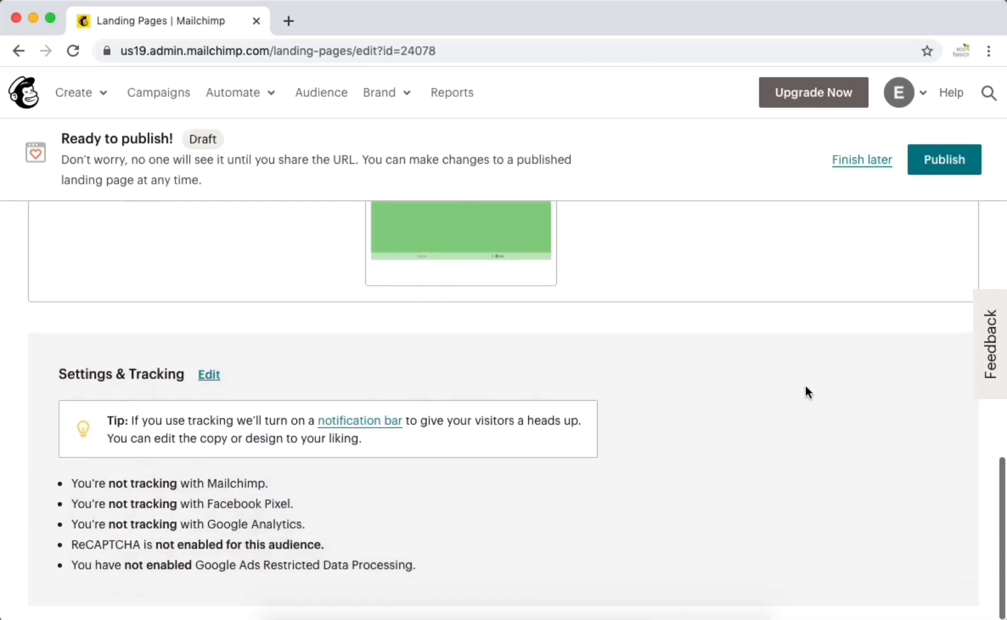
{"action": "scroll", "coordinate": [805, 385], "scroll_direction": "up", "scroll_amount": 10}
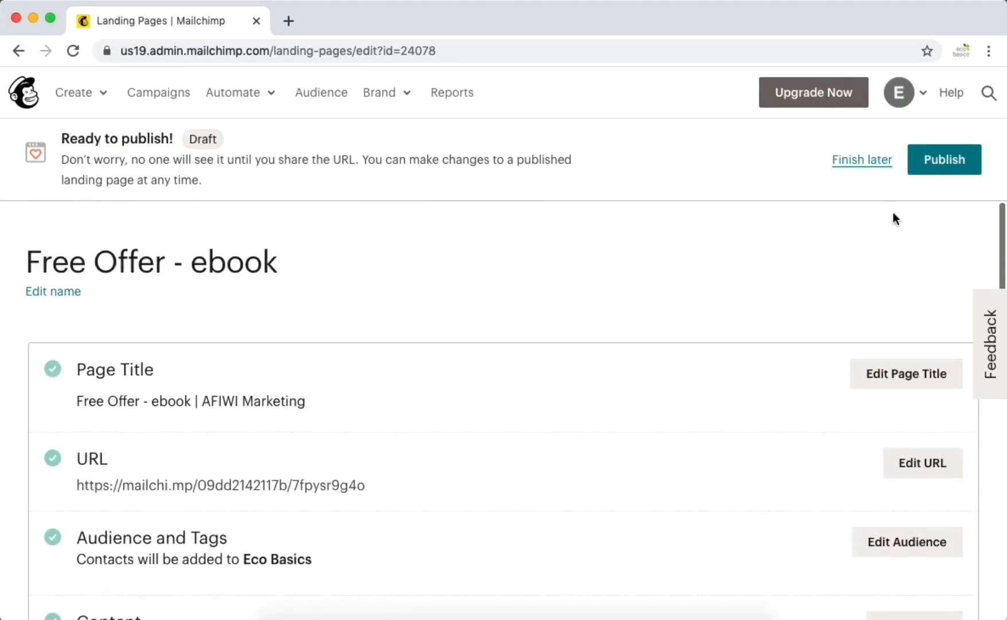
- Publish the Free Offer - ebook landing page live at its mailchi.mp address
{"action": "left_click", "coordinate": [953, 160]}
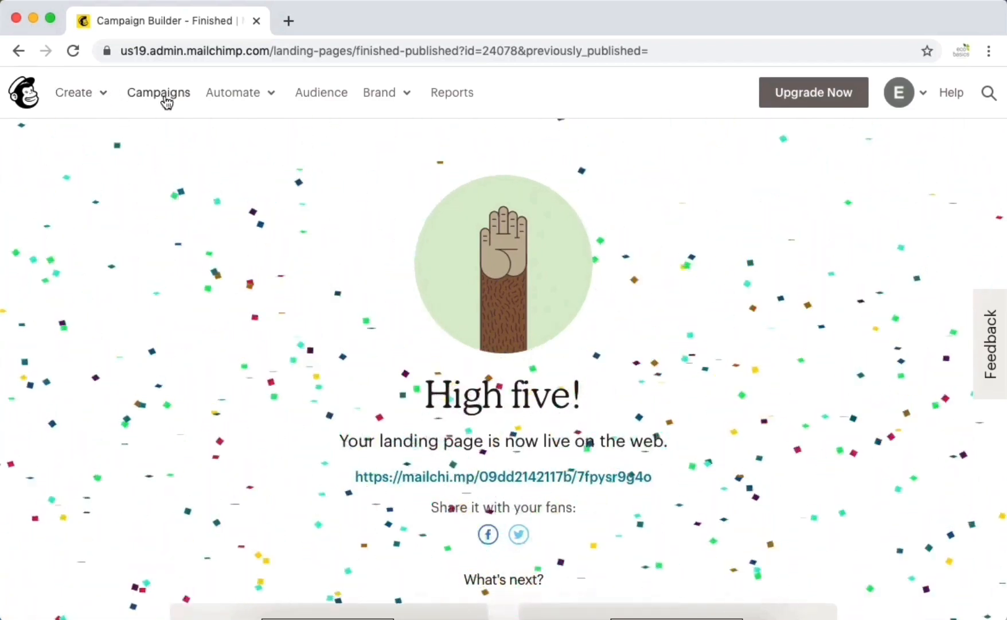
{"action": "left_click", "coordinate": [101, 96]}
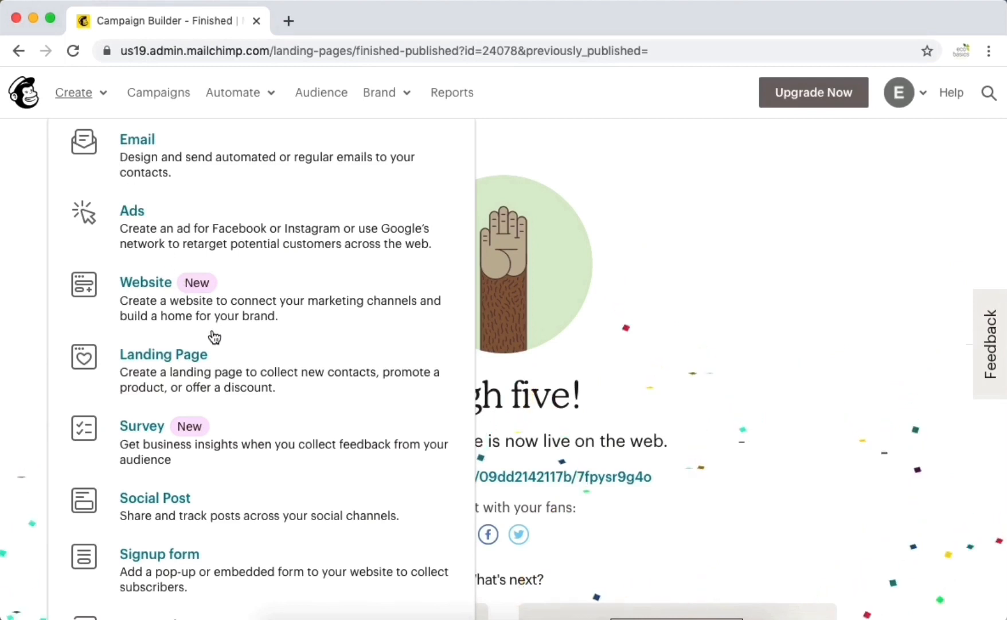
- Create a Welcome new subscribers automated email 'Single welcome email - ebook' for the Eco Basics audience
{"action": "left_click", "coordinate": [148, 140]}
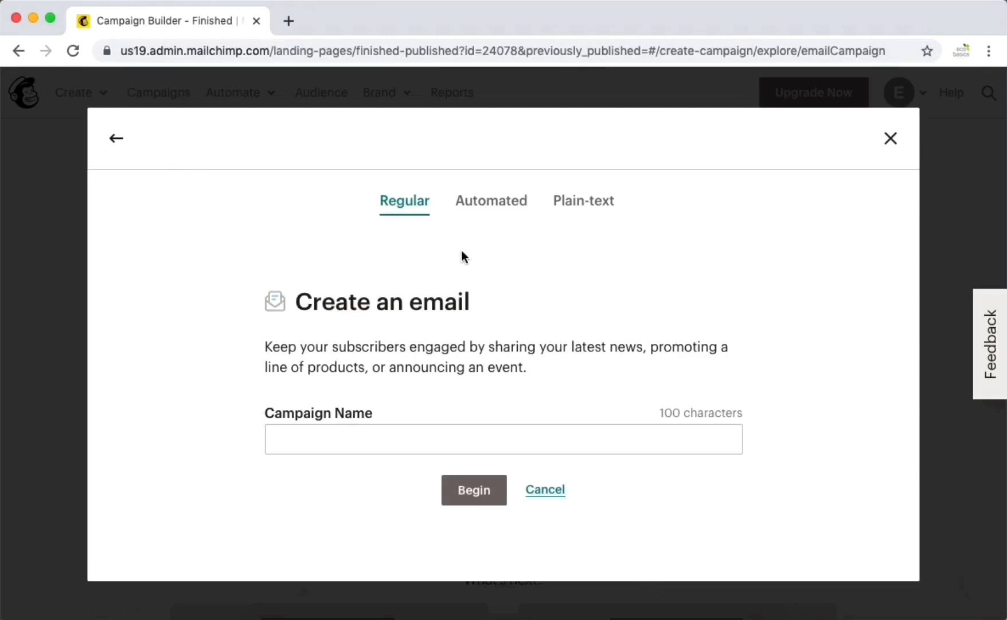
{"action": "left_click", "coordinate": [502, 200]}
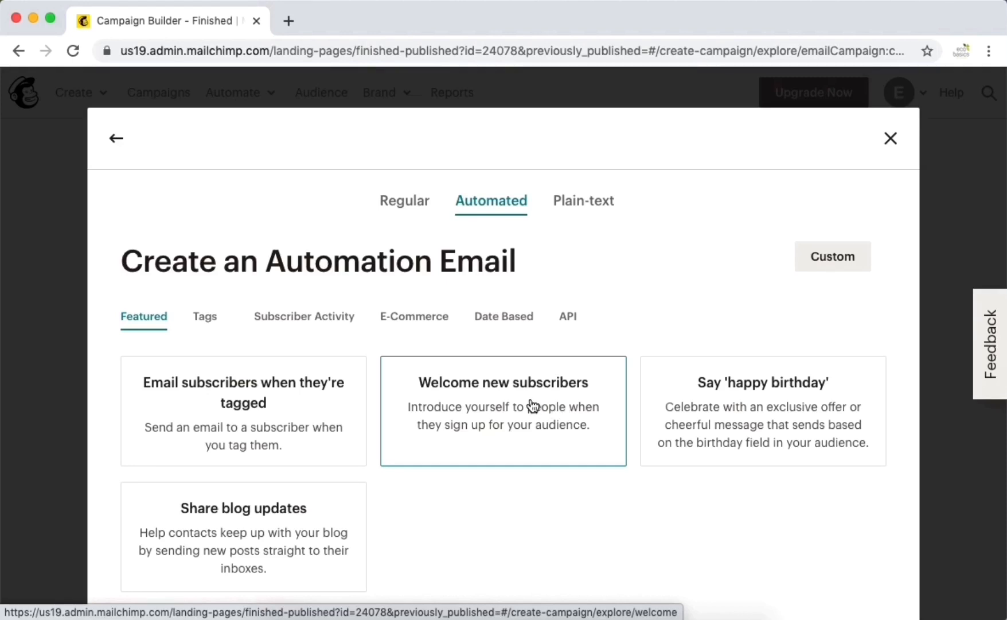
{"action": "left_click", "coordinate": [481, 415]}
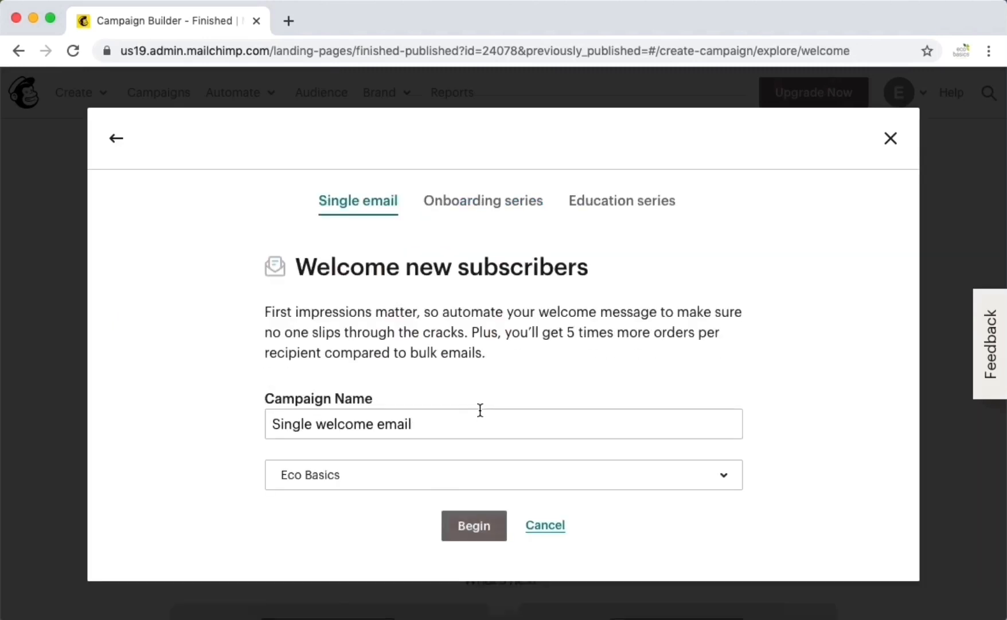
{"action": "left_click", "coordinate": [421, 424]}
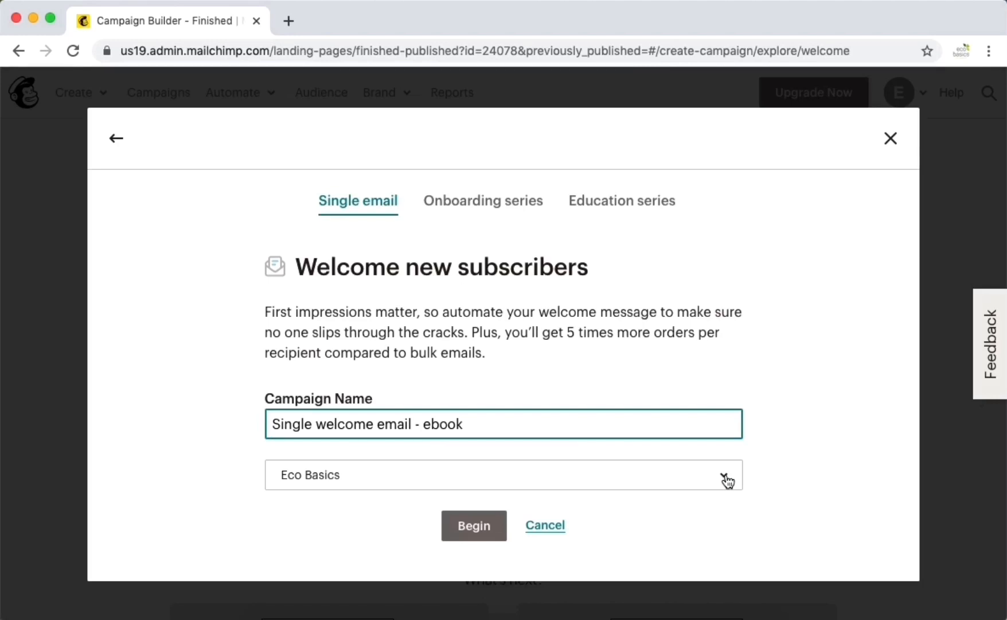
{"action": "left_click", "coordinate": [478, 527]}
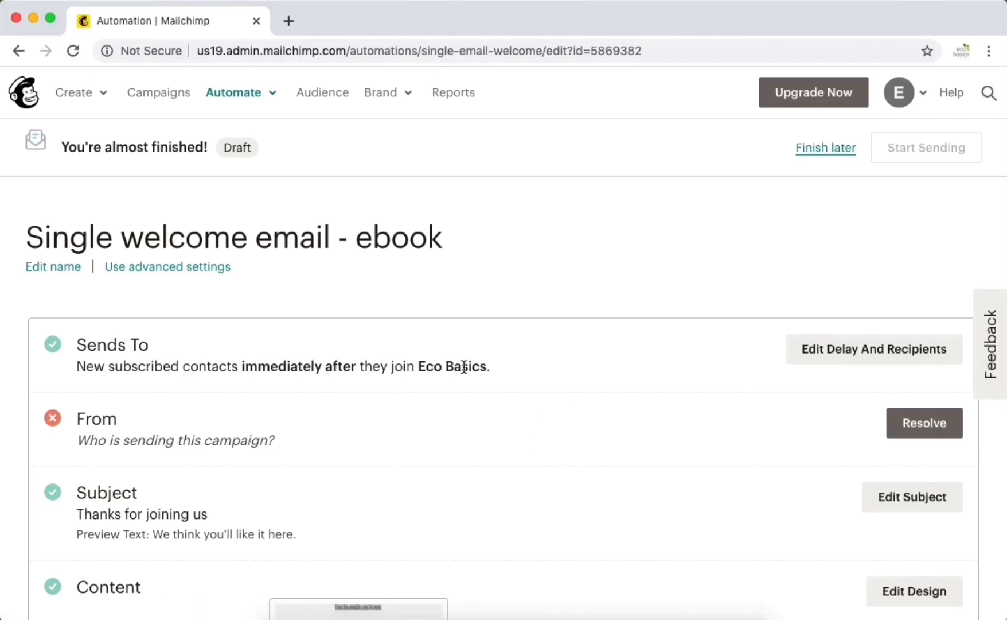
- Enter the sender name and replace the sender email address in the From section, then save
{"action": "scroll", "coordinate": [575, 406], "scroll_direction": "down", "scroll_amount": 2}
{"action": "left_click", "coordinate": [898, 359]}
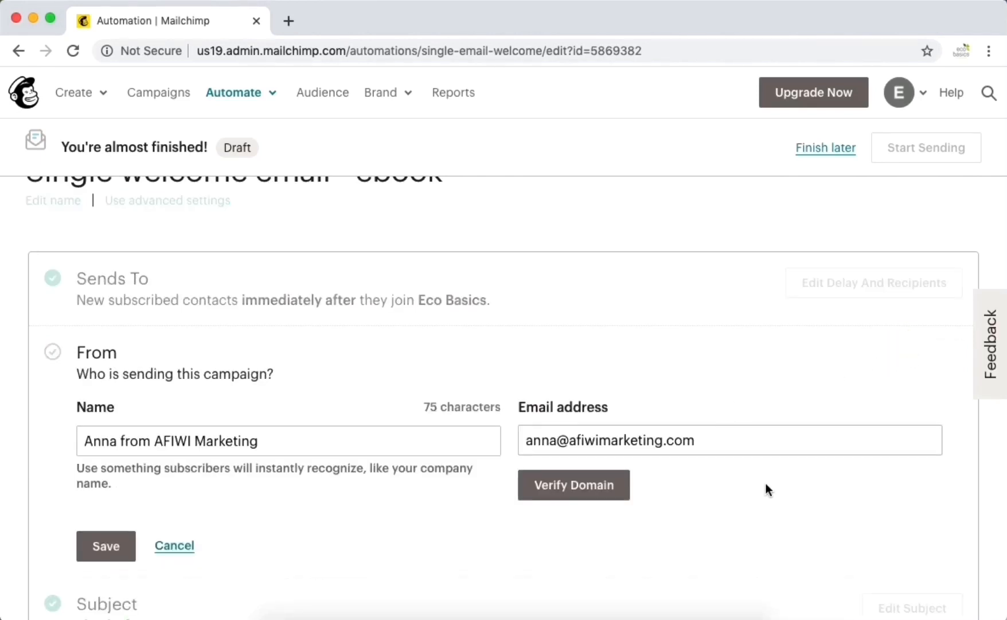
{"action": "scroll", "coordinate": [766, 485], "scroll_direction": "down", "scroll_amount": 2}
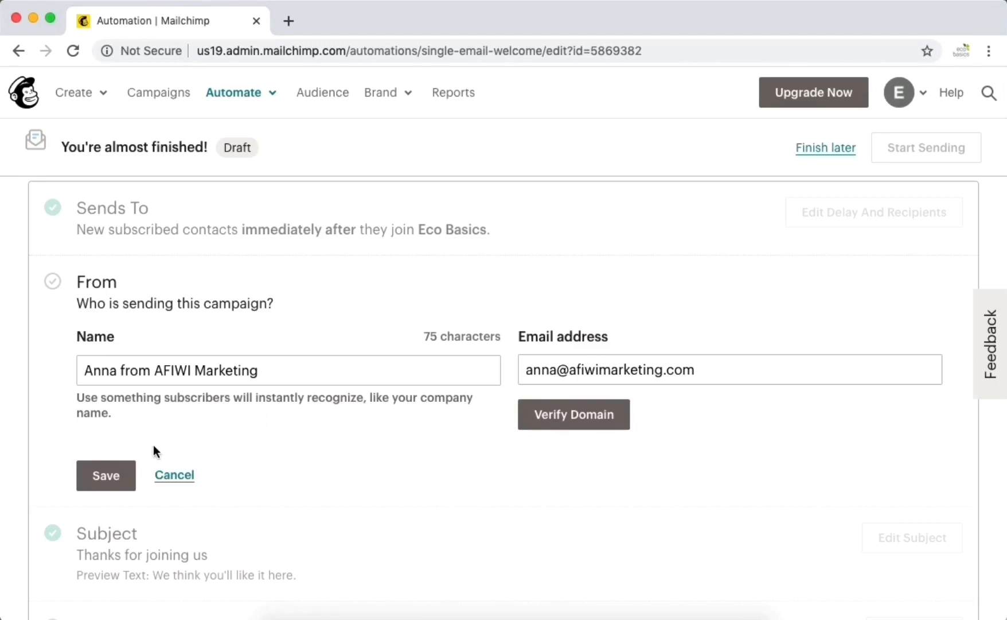
{"action": "left_click", "coordinate": [108, 472]}
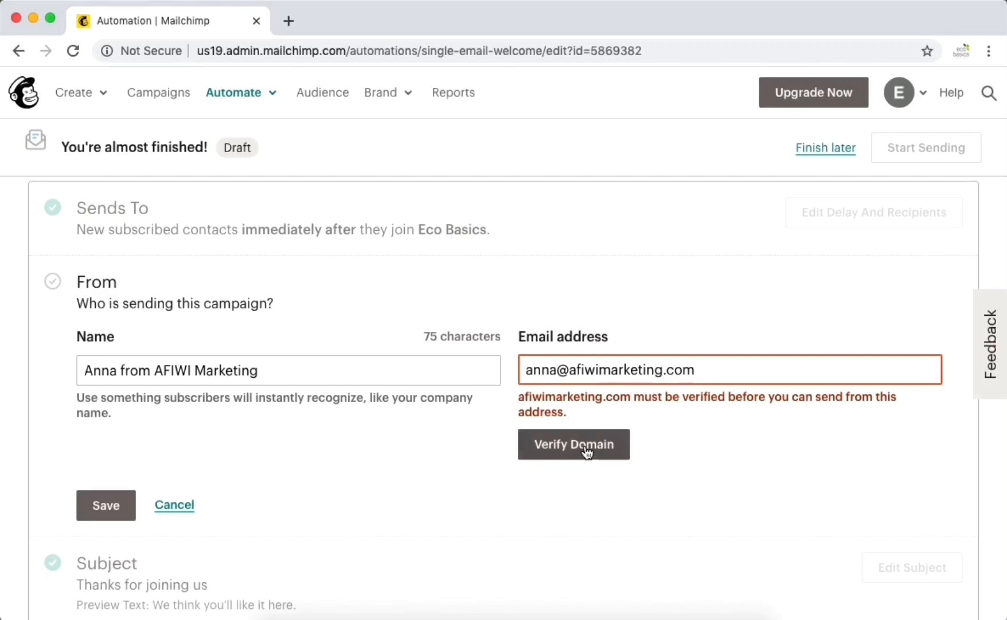
{"action": "triple_click", "coordinate": [563, 369]}
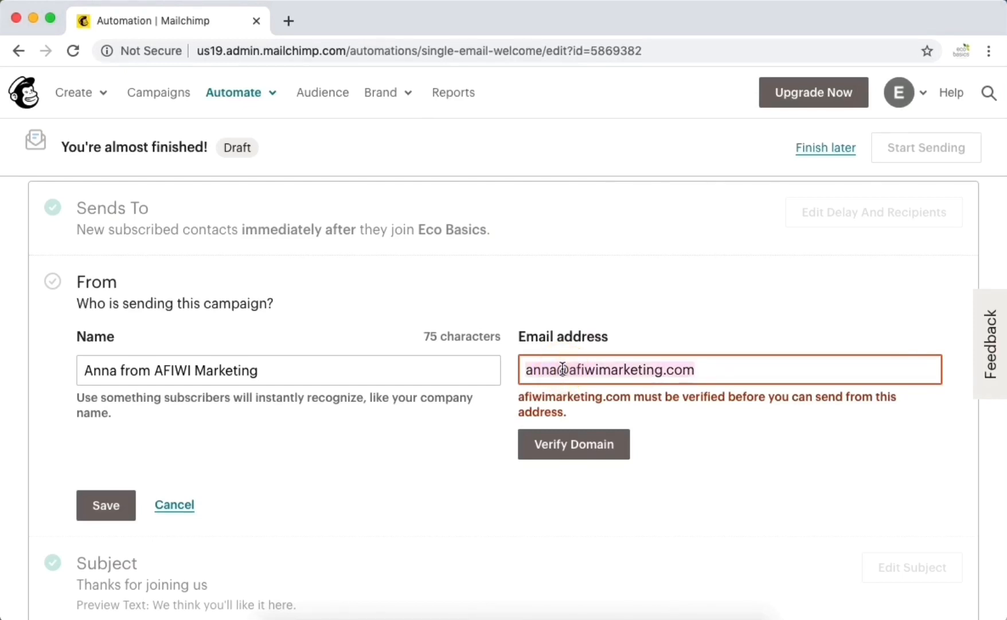
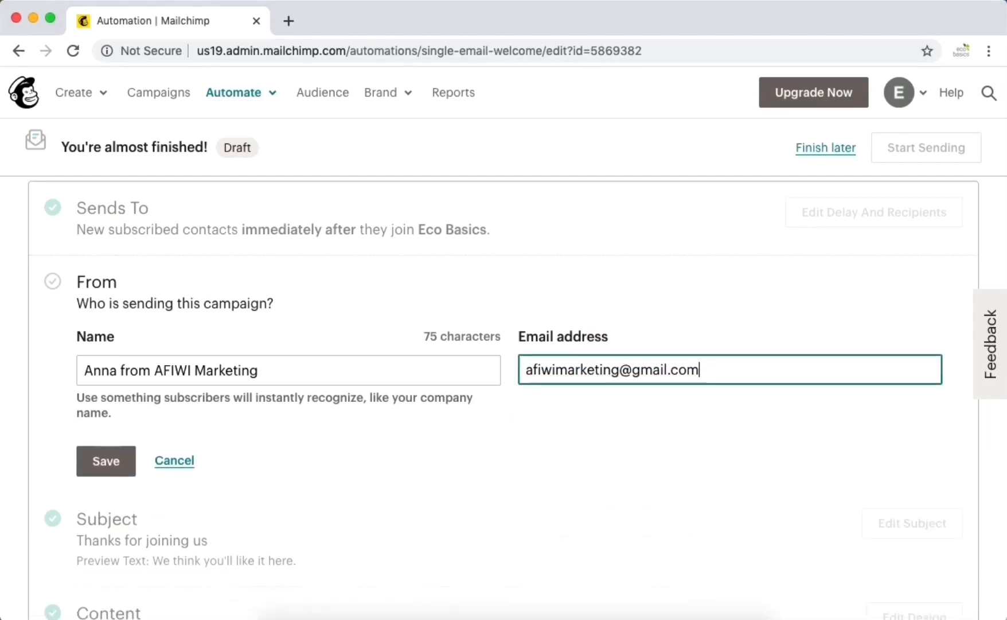
{"action": "left_click", "coordinate": [115, 466]}
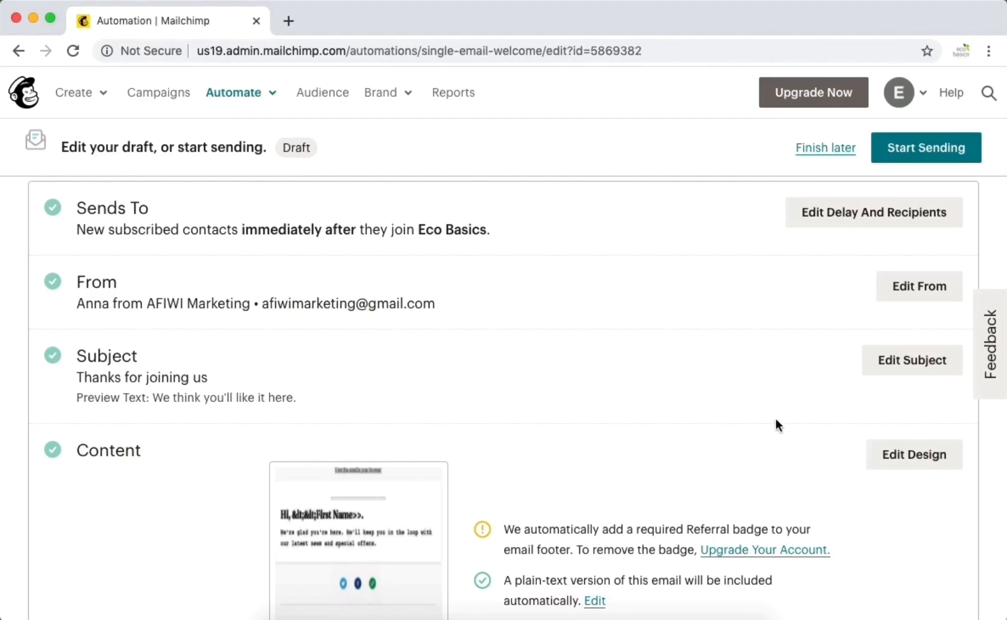
- Set subject 'Here's your free download *|NAME|*' and preview text 'Make sure you use this'
{"action": "left_click", "coordinate": [898, 362]}
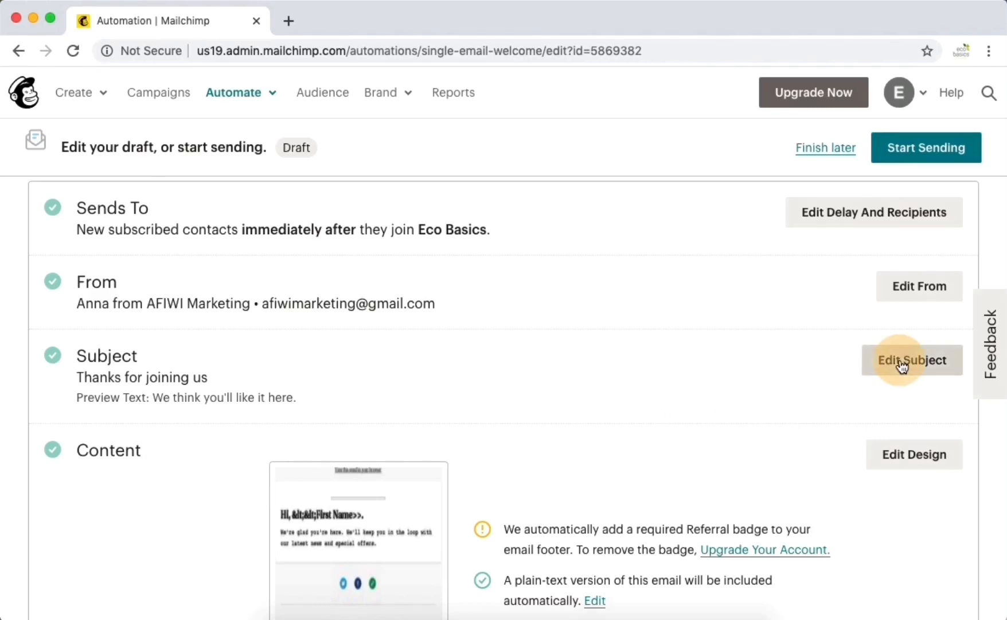
{"action": "scroll", "coordinate": [418, 476], "scroll_direction": "down", "scroll_amount": 2}
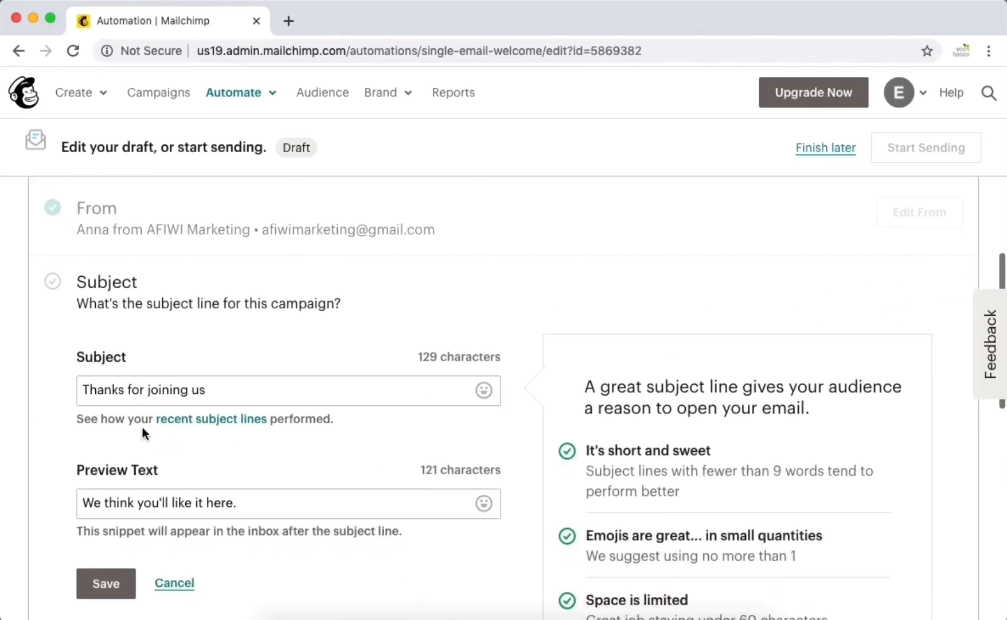
{"action": "triple_click", "coordinate": [139, 394]}
{"action": "type", "text": "Here's y"}
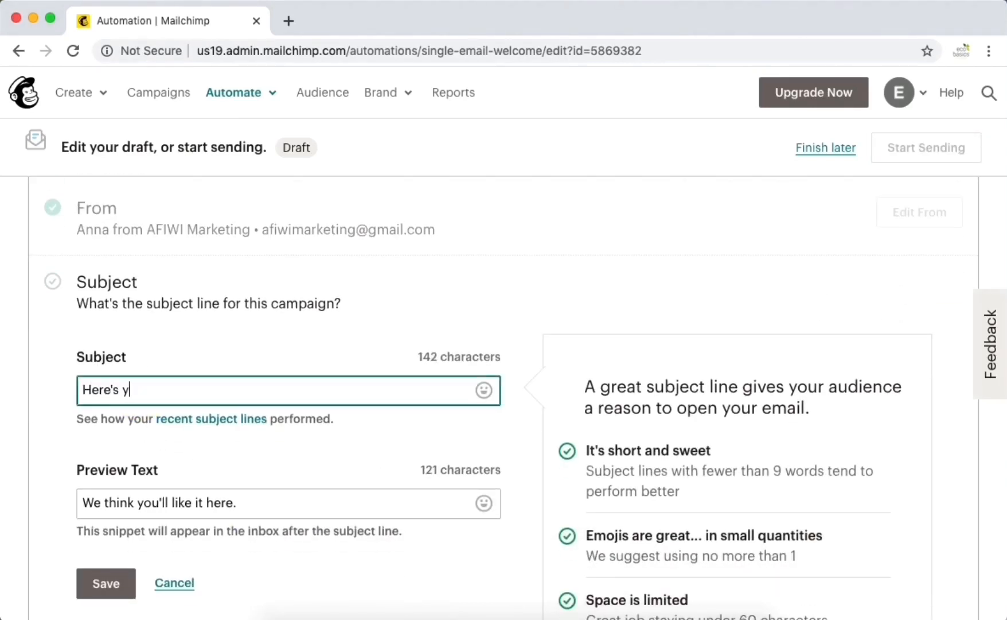
{"action": "type", "text": "our free download "}
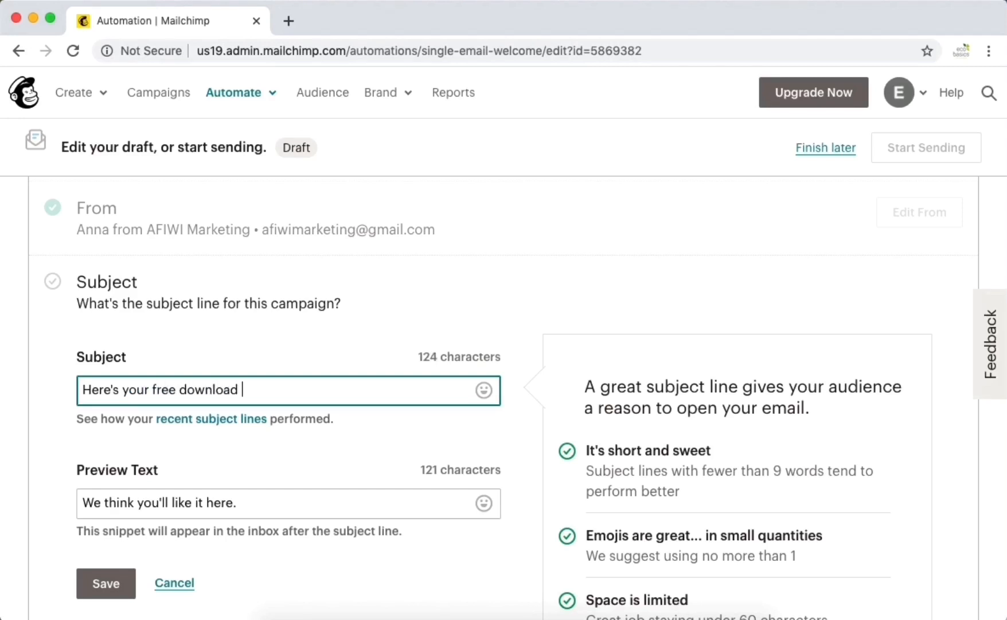
{"action": "type", "text": "*|NAME|*"}
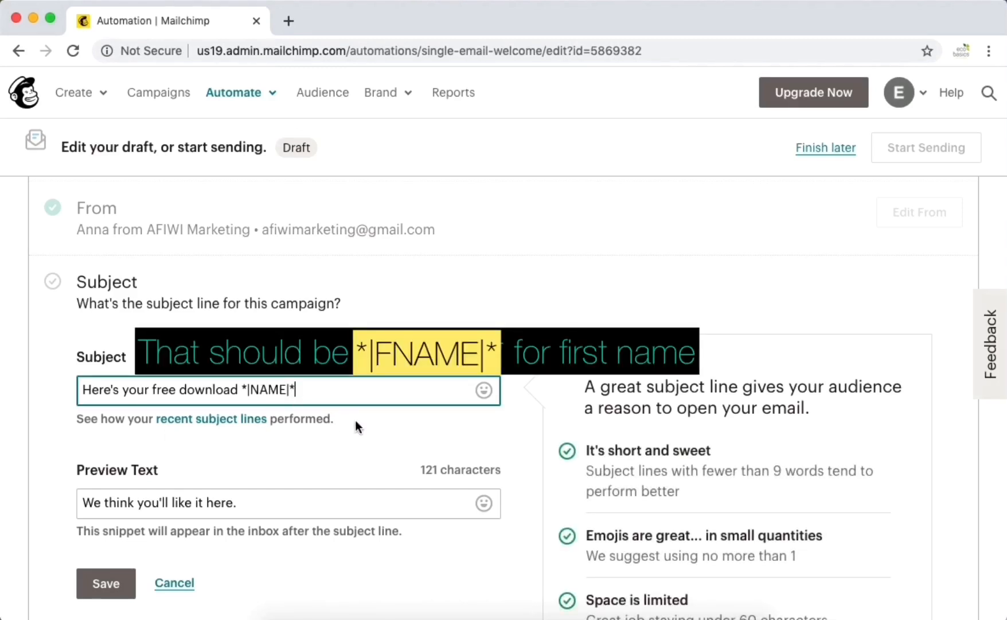
{"action": "scroll", "coordinate": [356, 420], "scroll_direction": "down", "scroll_amount": 3}
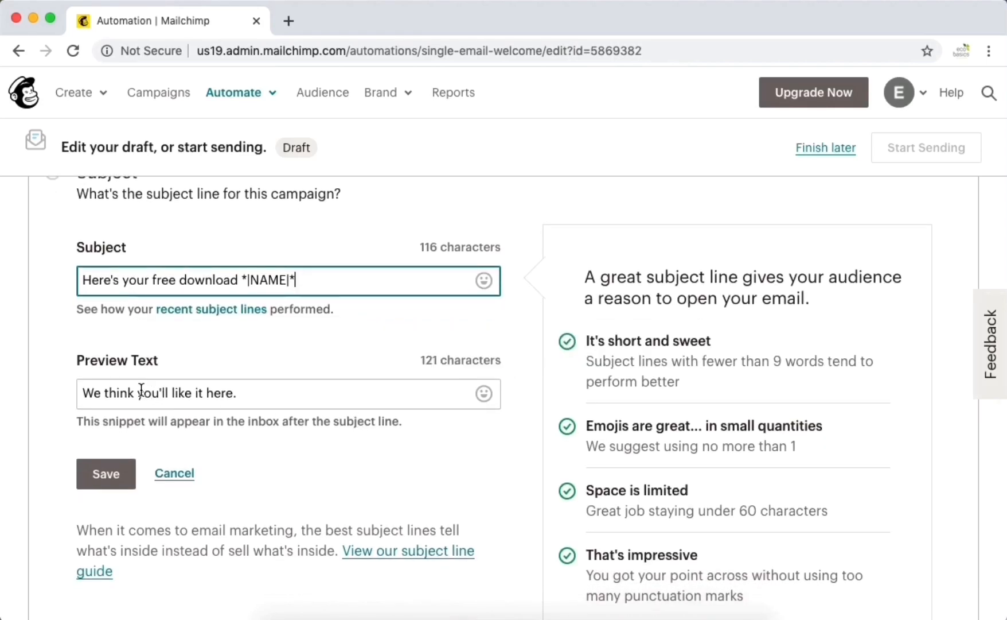
{"action": "triple_click", "coordinate": [141, 391]}
{"action": "type", "text": "Ma"}
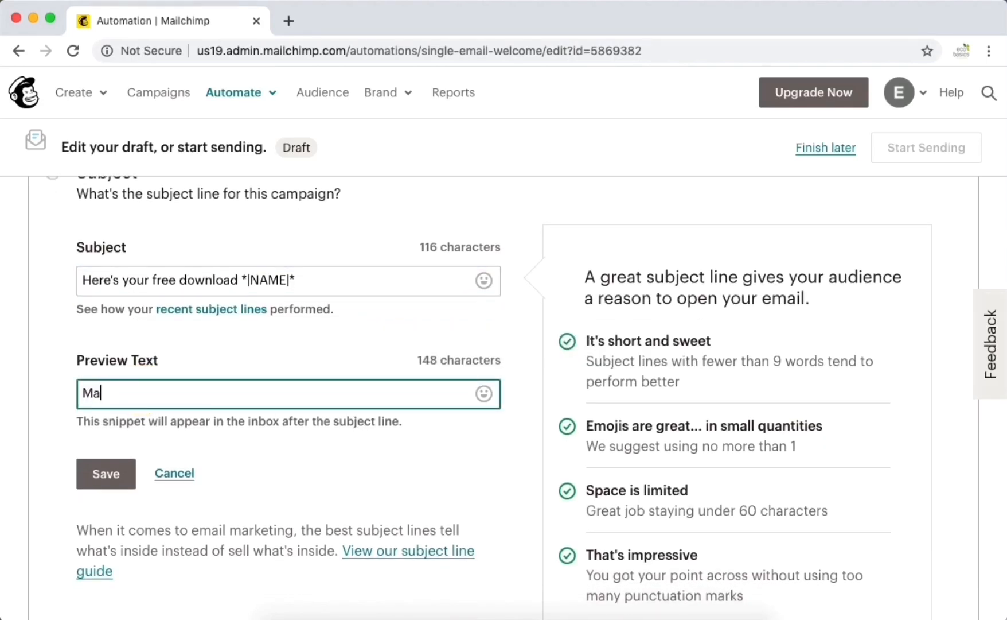
{"action": "type", "text": "ke sure you use this"}
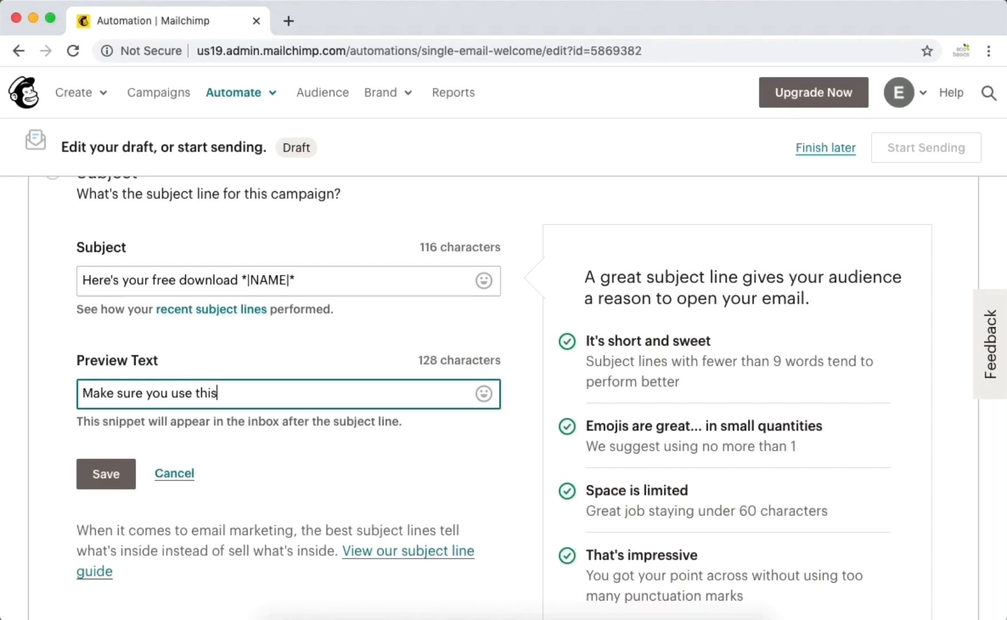
{"action": "left_click", "coordinate": [105, 474]}
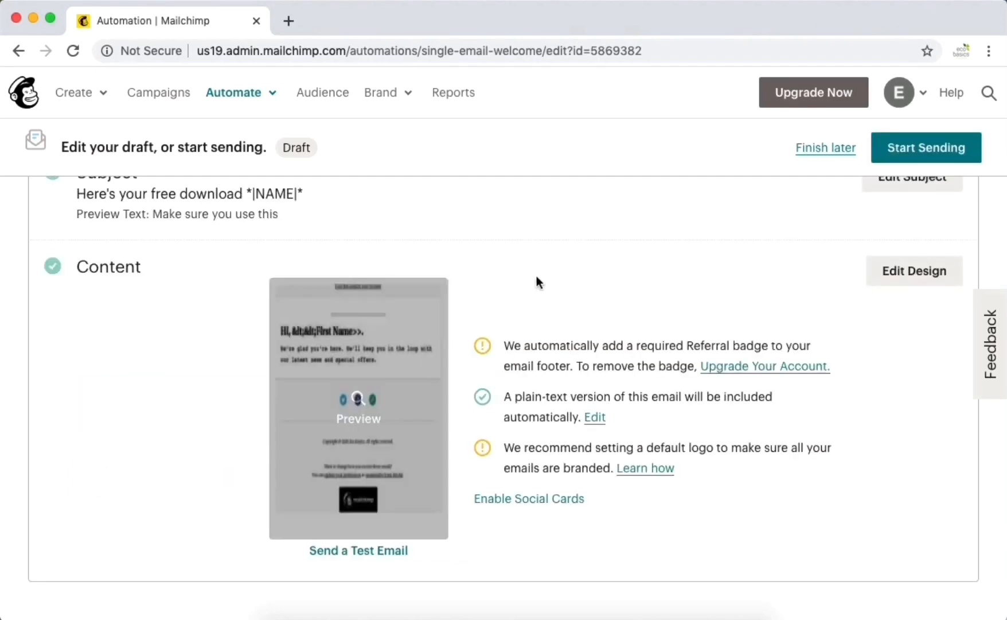
{"action": "scroll", "coordinate": [542, 281], "scroll_direction": "up", "scroll_amount": 3}
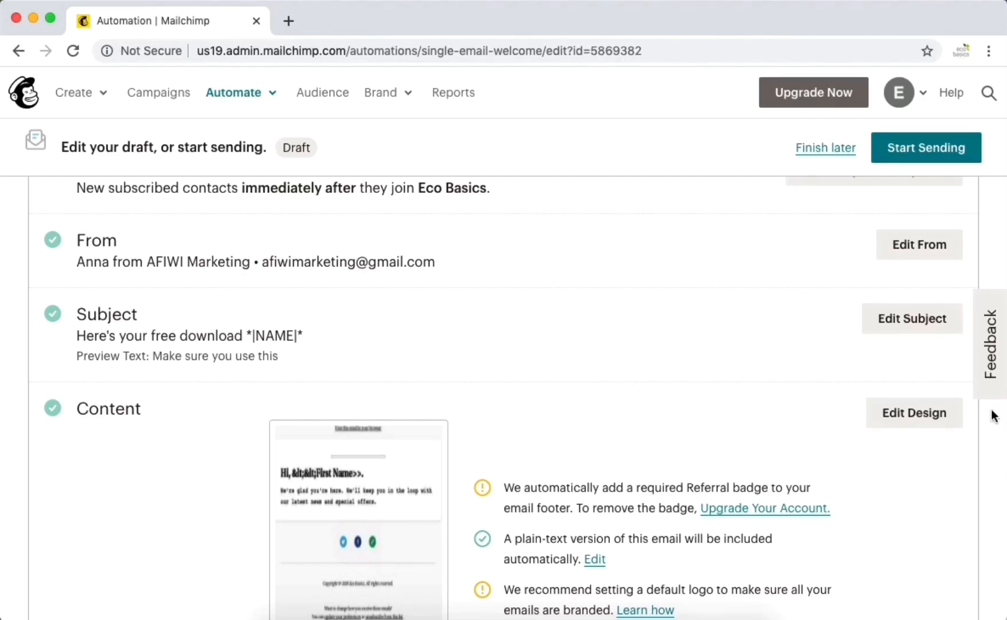
- Swap the Logo block placeholder for the Eco Basics - Email Header.png banner from Content Studio
{"action": "left_click", "coordinate": [897, 413]}
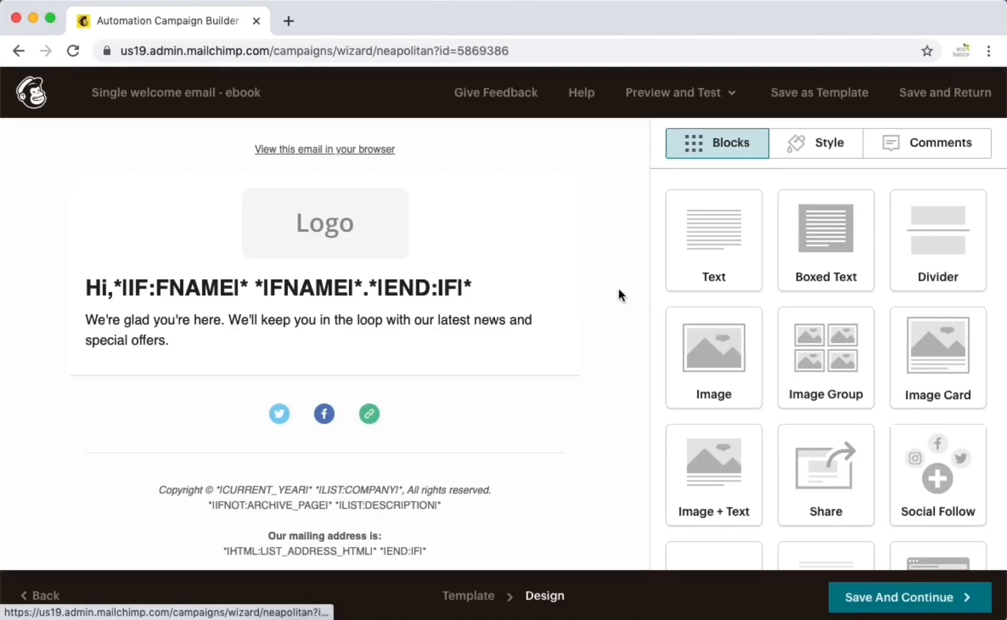
{"action": "mouse_move", "coordinate": [400, 243]}
{"action": "left_click", "coordinate": [473, 205]}
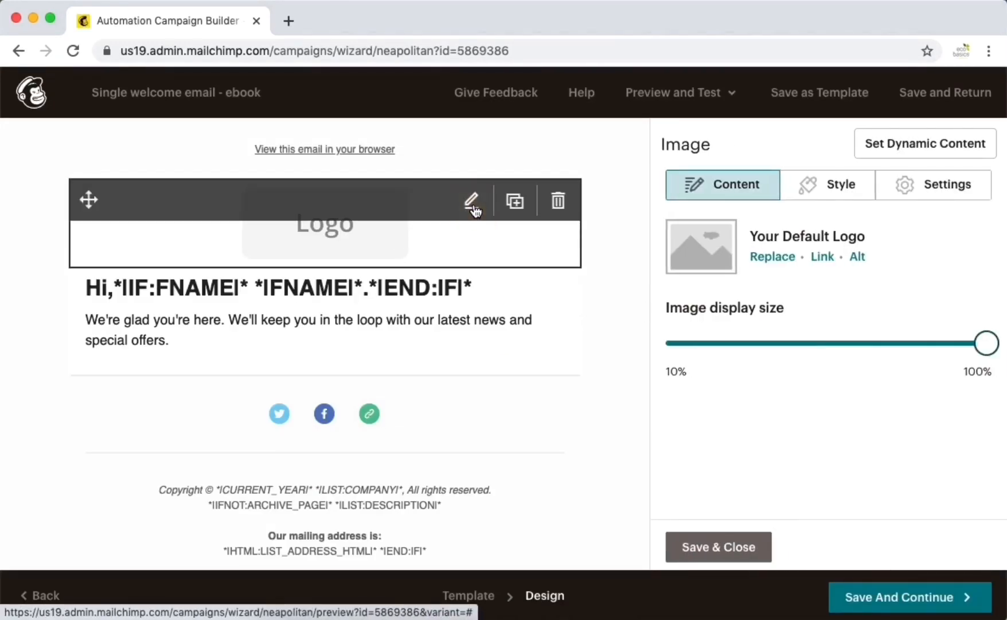
{"action": "left_click", "coordinate": [772, 257]}
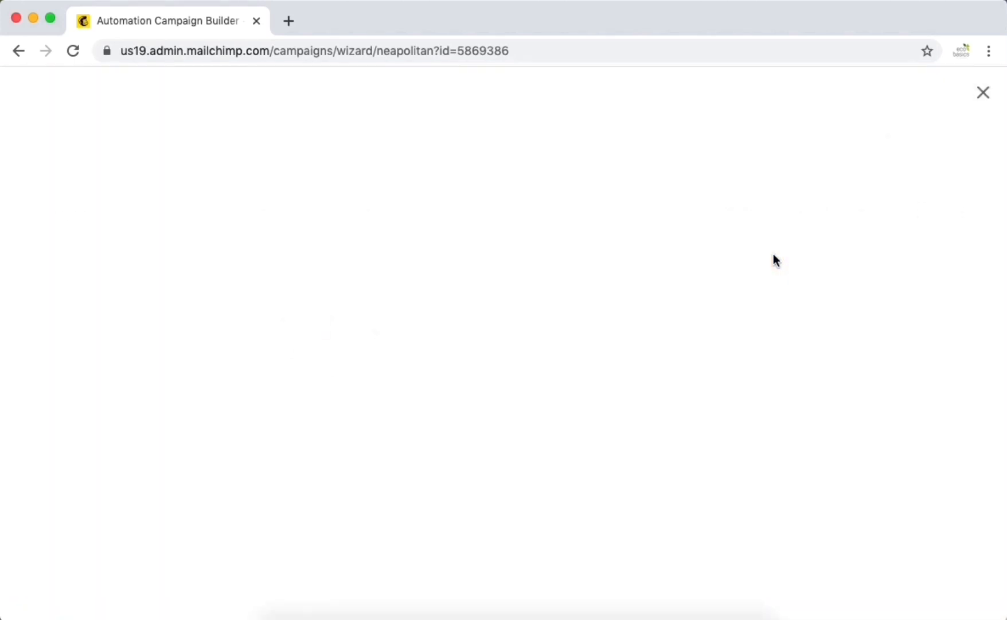
{"action": "left_click", "coordinate": [249, 344]}
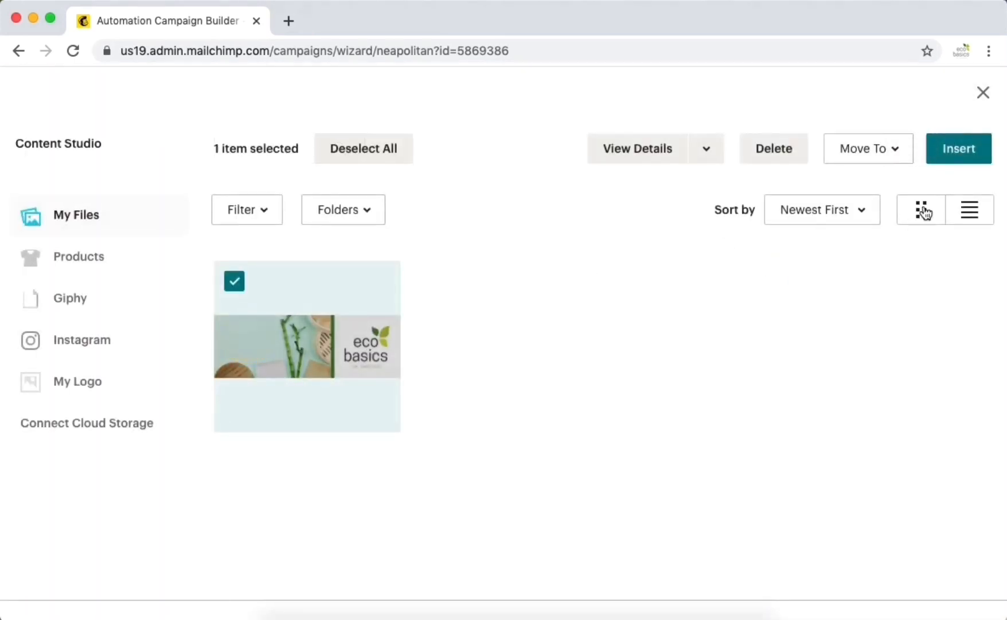
{"action": "left_click", "coordinate": [952, 148]}
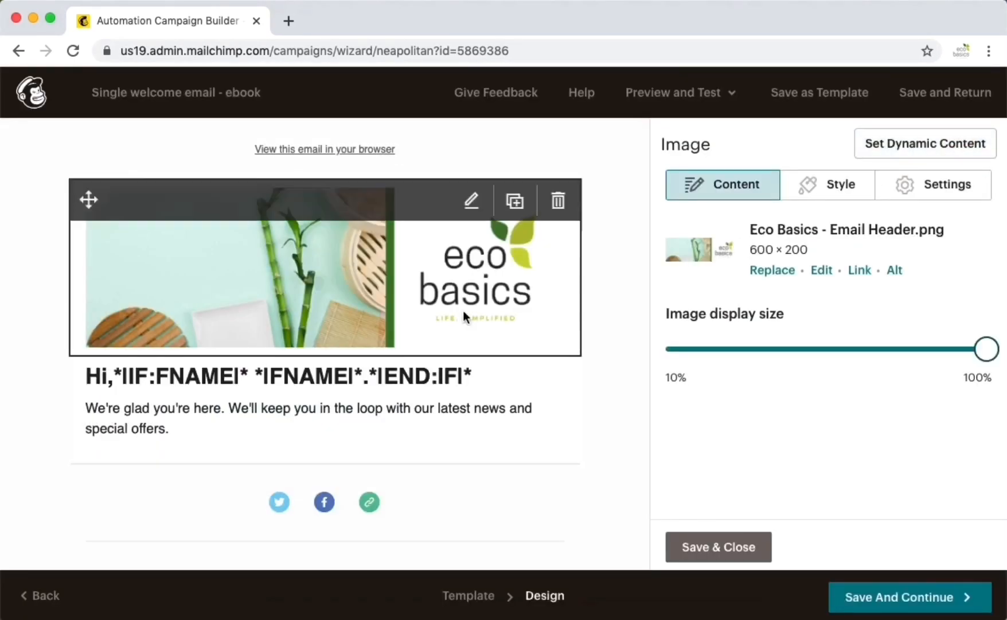
{"action": "left_click", "coordinate": [339, 388]}
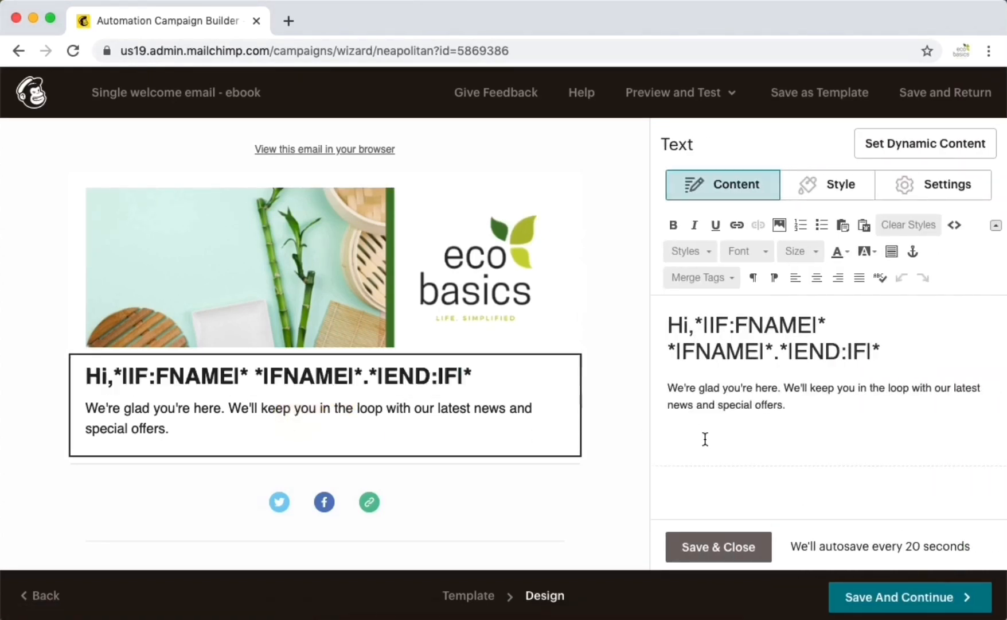
- Replace the welcome paragraph with 'Thanks for signing up.', the first-step sentence, and 'You should be proud!'
{"action": "triple_click", "coordinate": [709, 405]}
{"action": "type", "text": "Tha"}
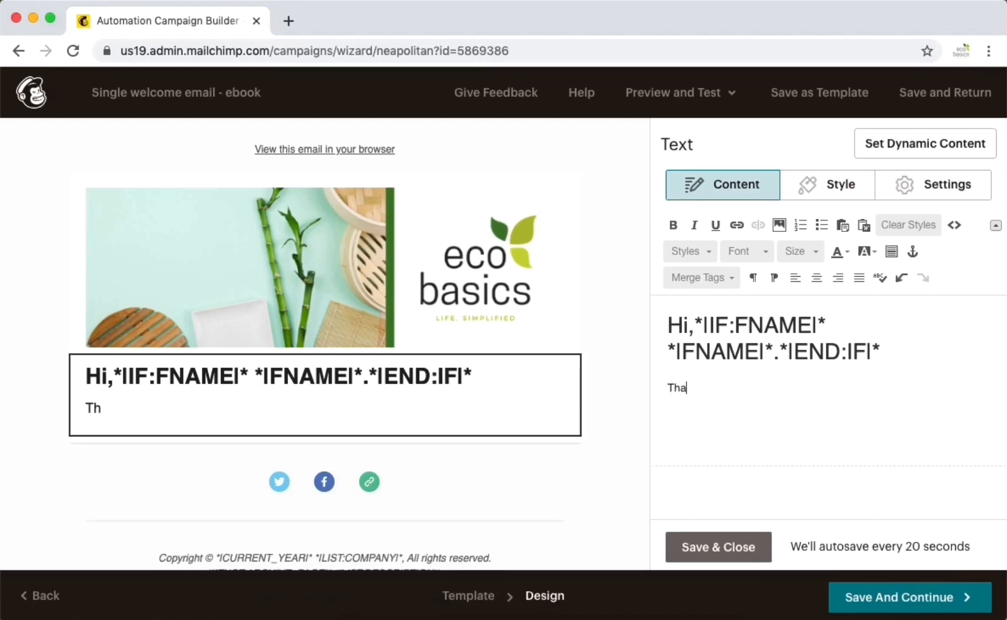
{"action": "type", "text": "nks for signing u"}
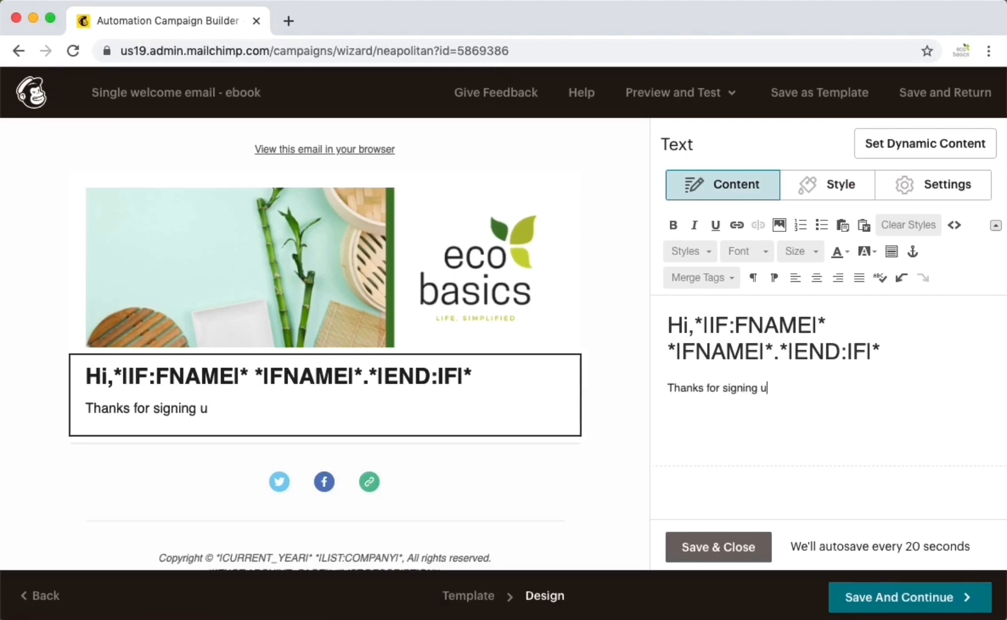
{"action": "type", "text": "p."}
{"action": "key", "text": "Return"}
{"action": "type", "text": "By sign"}
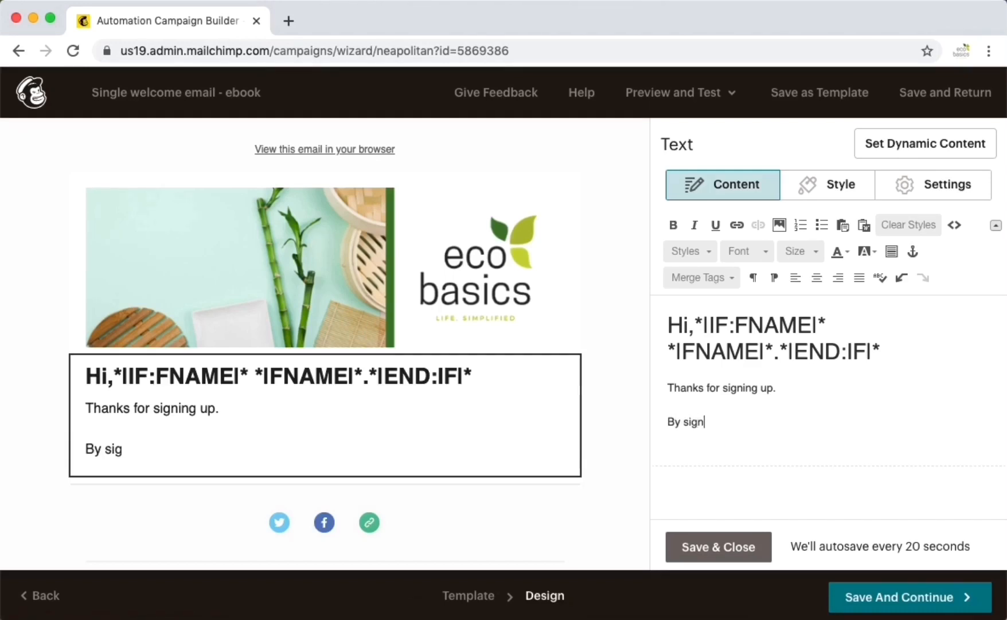
{"action": "key", "text": "BackSpace"}
{"action": "key", "text": "BackSpace"}
{"action": "type", "text": "downloading this "}
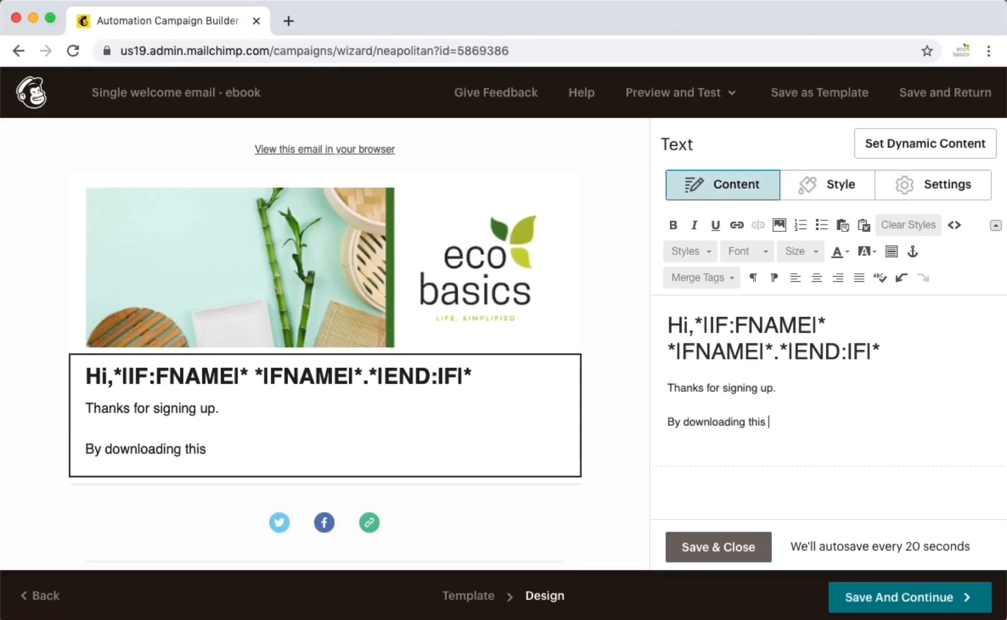
{"action": "type", "text": "freebie you "}
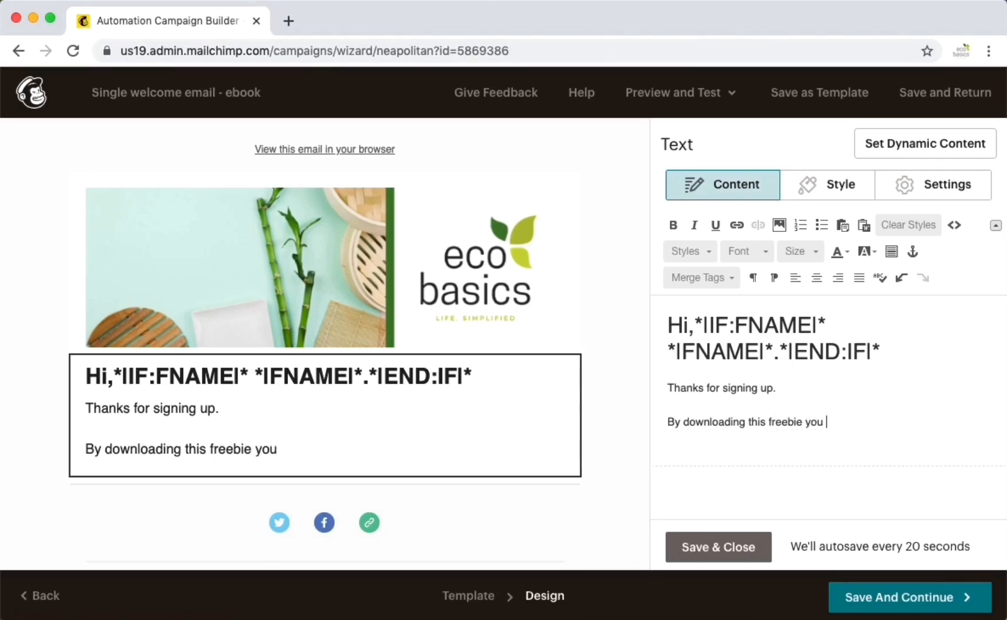
{"action": "type", "text": "'ve taken "}
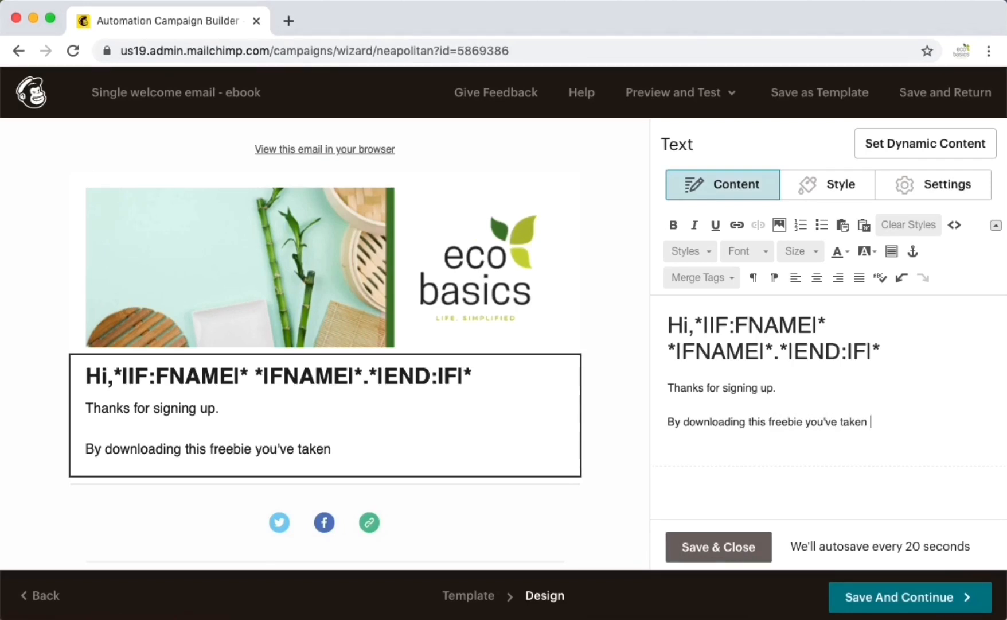
{"action": "type", "text": "the first step to "}
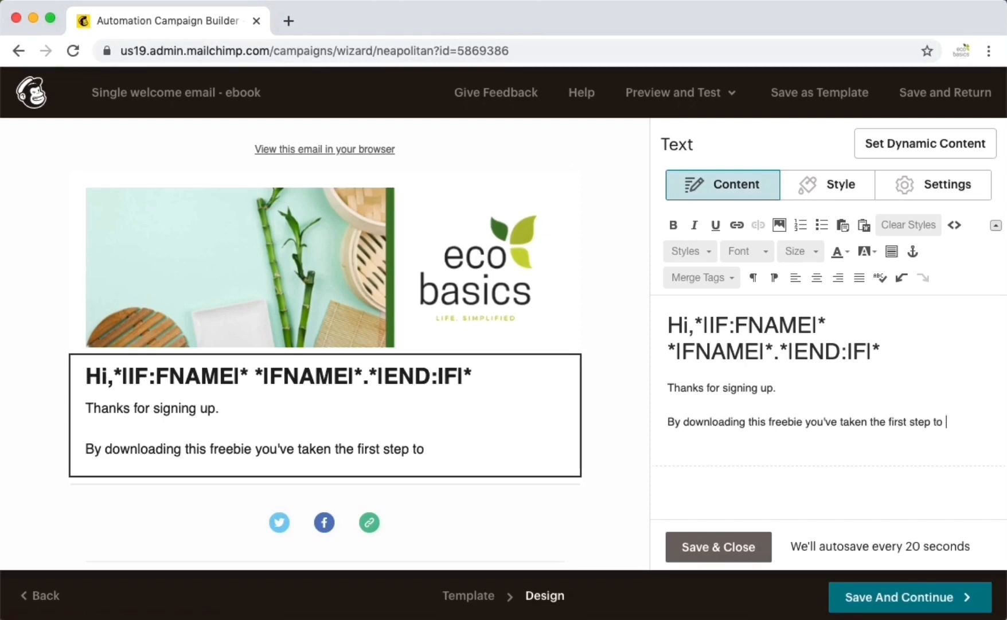
{"action": "type", "text": "work on buil"}
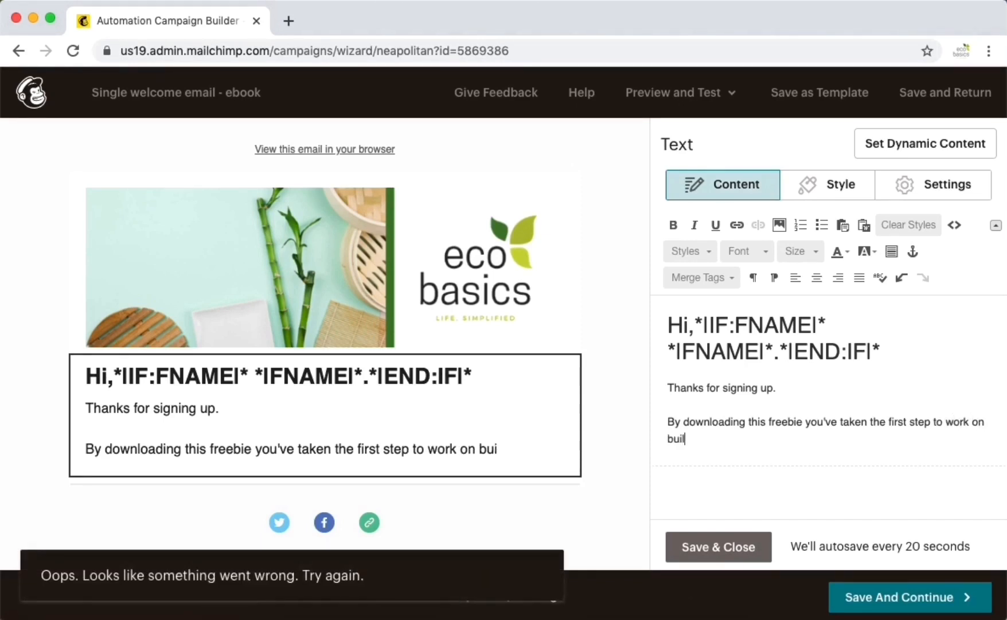
{"action": "type", "text": "ding your email "}
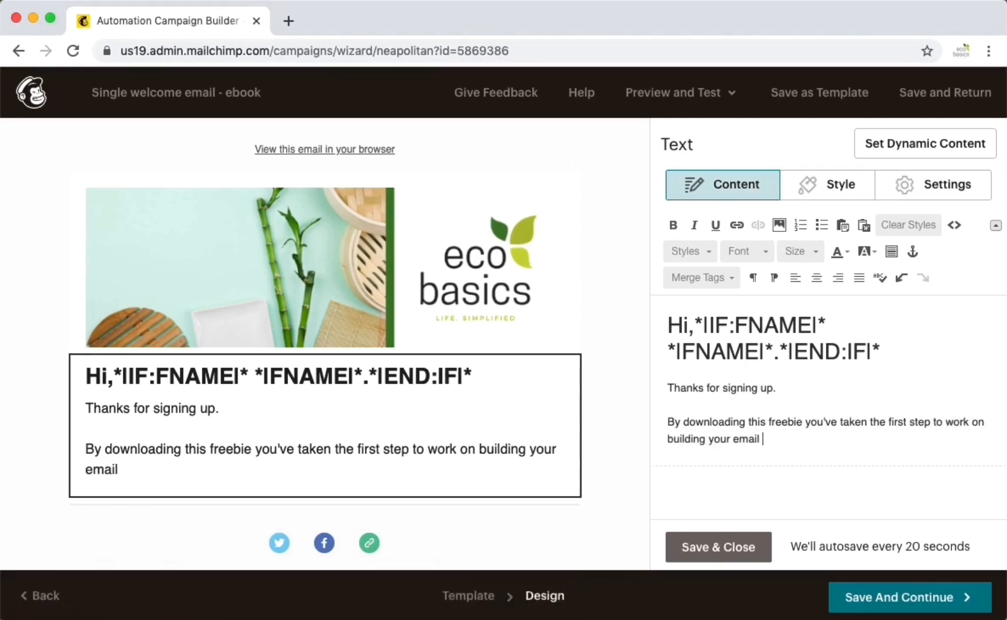
{"action": "type", "text": "list."}
{"action": "key", "text": "shift+Return"}
{"action": "type", "text": "And th"}
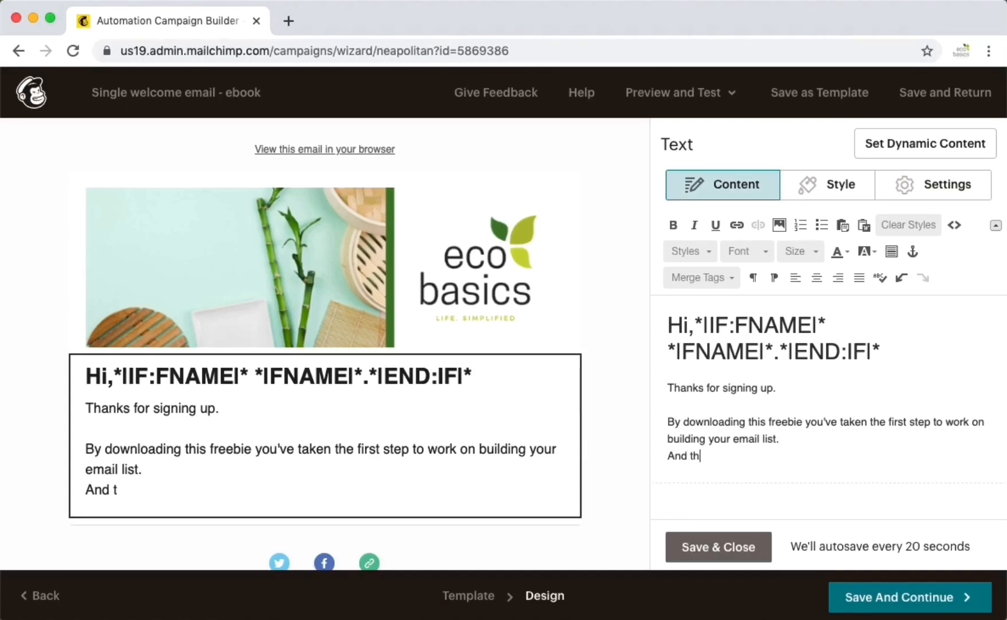
{"action": "type", "text": "at's amazing"}
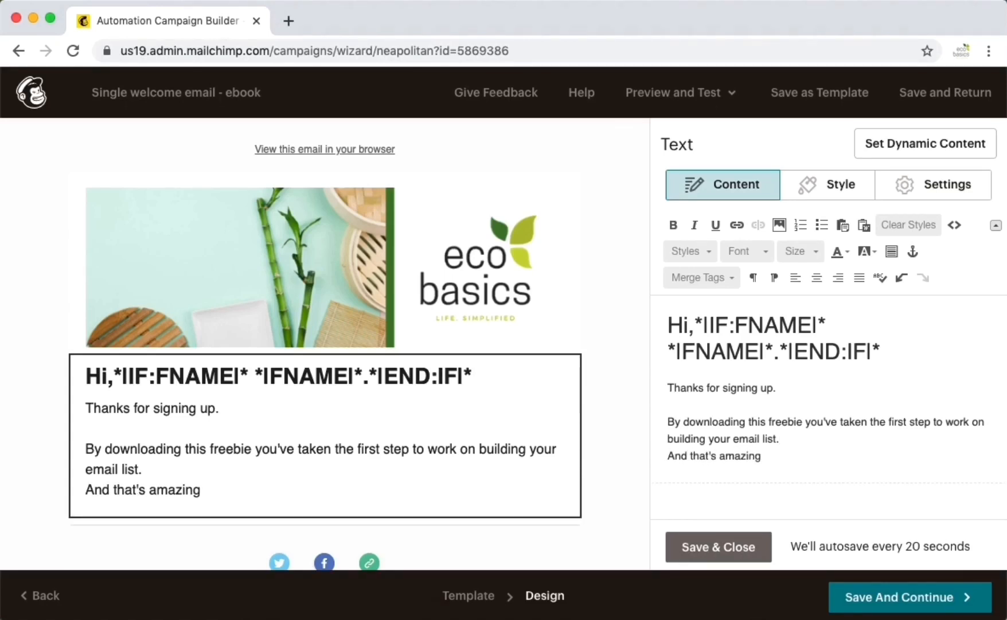
{"action": "type", "text": ". You shou"}
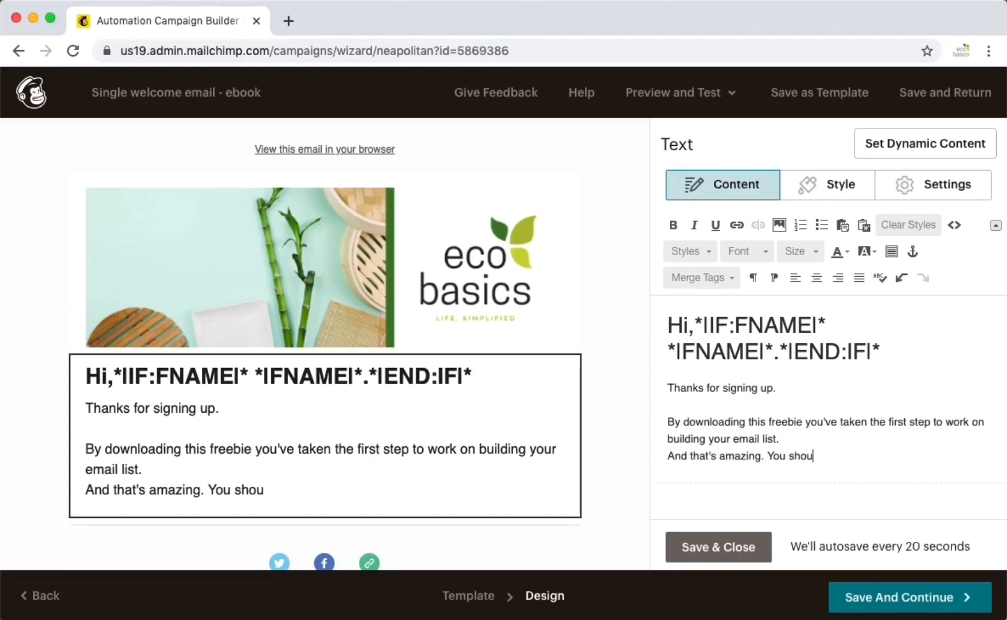
{"action": "type", "text": "ld be proiud"}
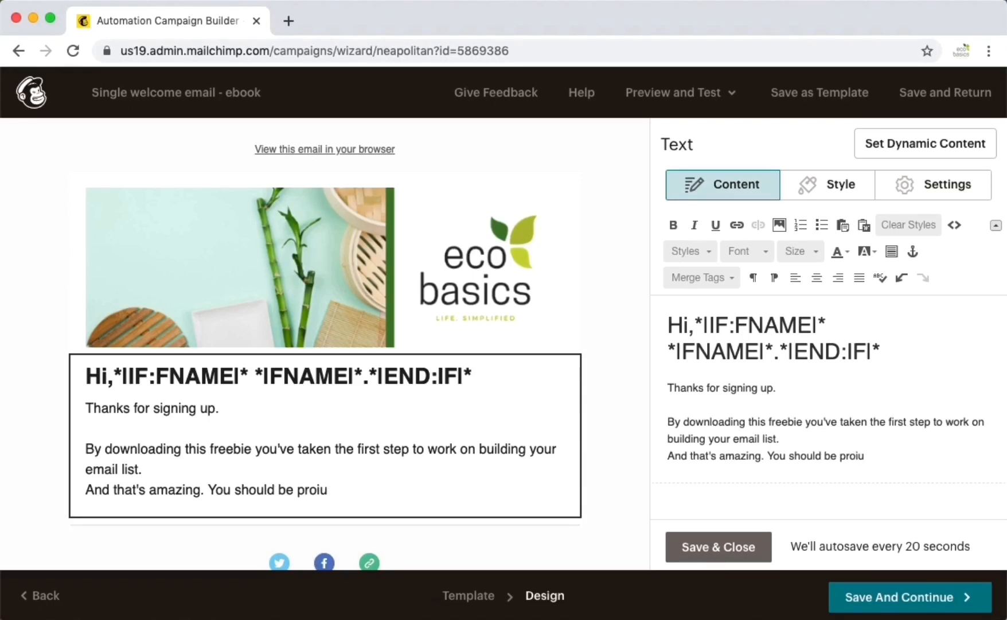
{"action": "key", "text": "BackSpace"}
{"action": "key", "text": "BackSpace"}
{"action": "type", "text": "ud!"}
- After a blank line, add the closing line 'Click here to download the Lead Magnet Toolkit'
{"action": "key", "text": "Return"}
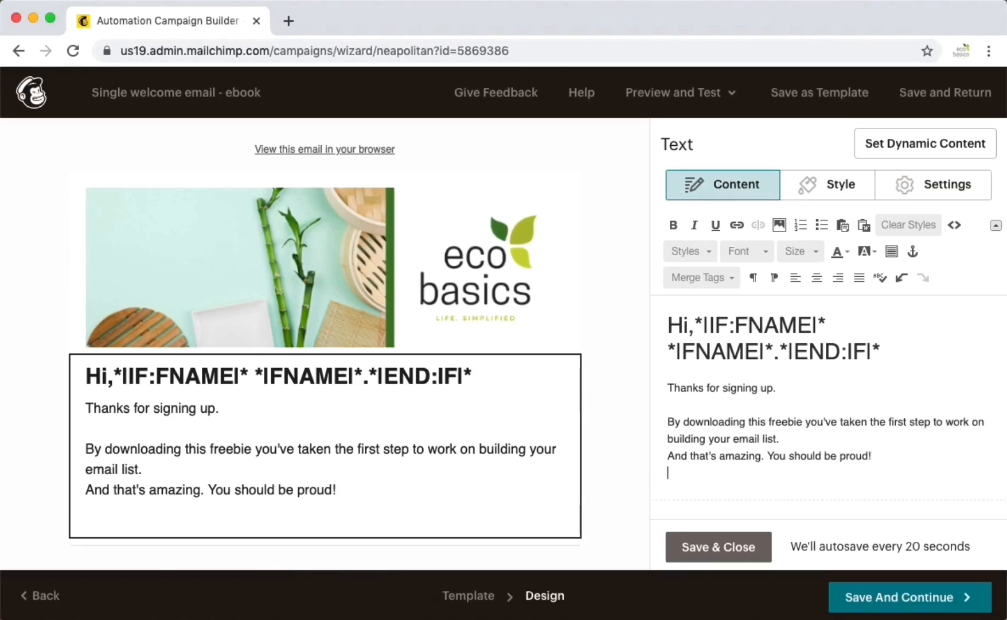
{"action": "key", "text": "Return"}
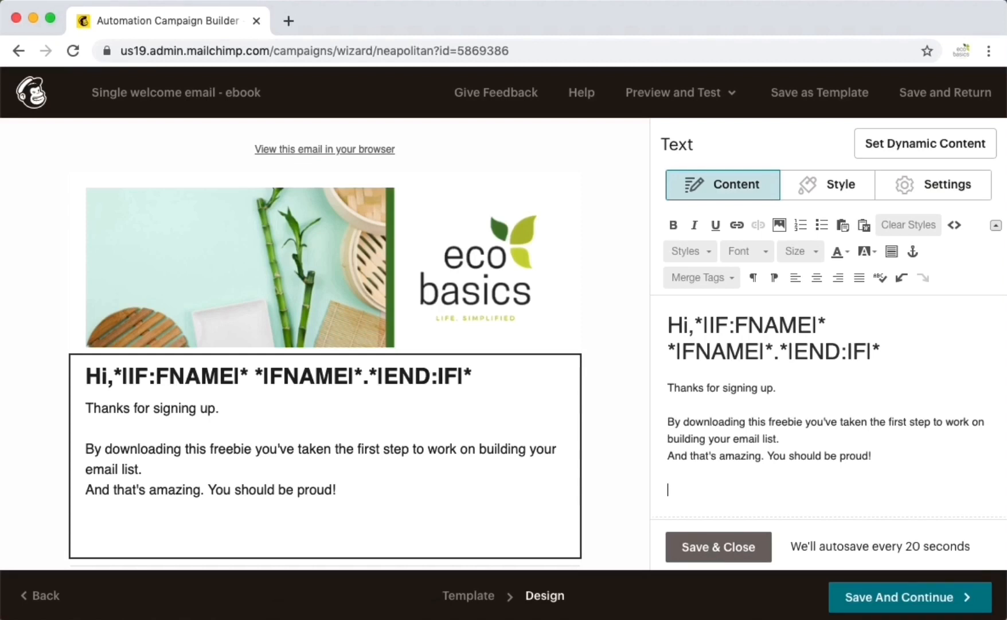
{"action": "scroll", "coordinate": [828, 410], "scroll_direction": "down", "scroll_amount": 1}
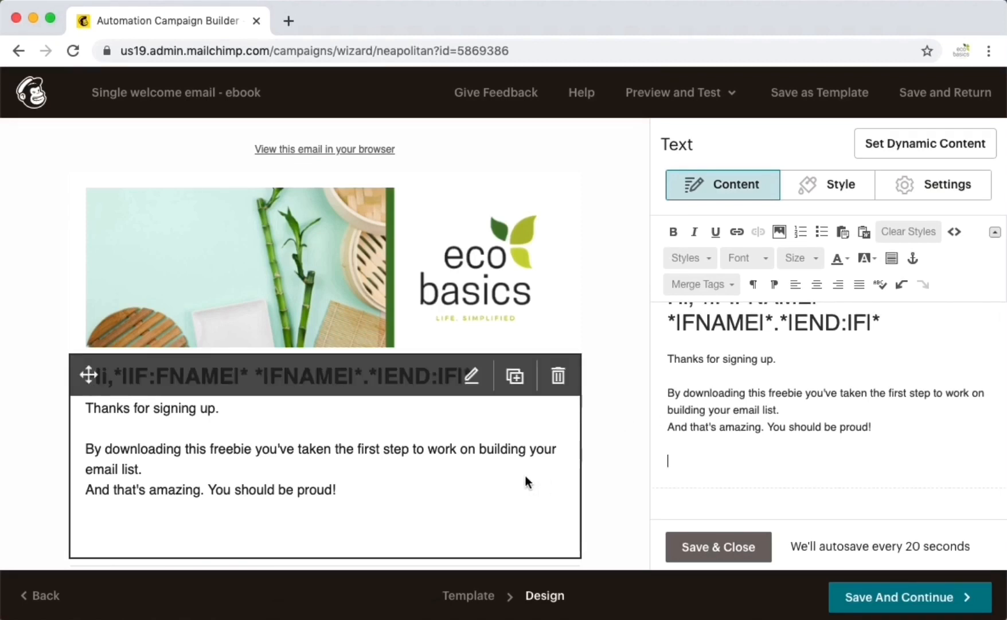
{"action": "scroll", "coordinate": [526, 477], "scroll_direction": "down", "scroll_amount": 1}
{"action": "type", "text": "Click "}
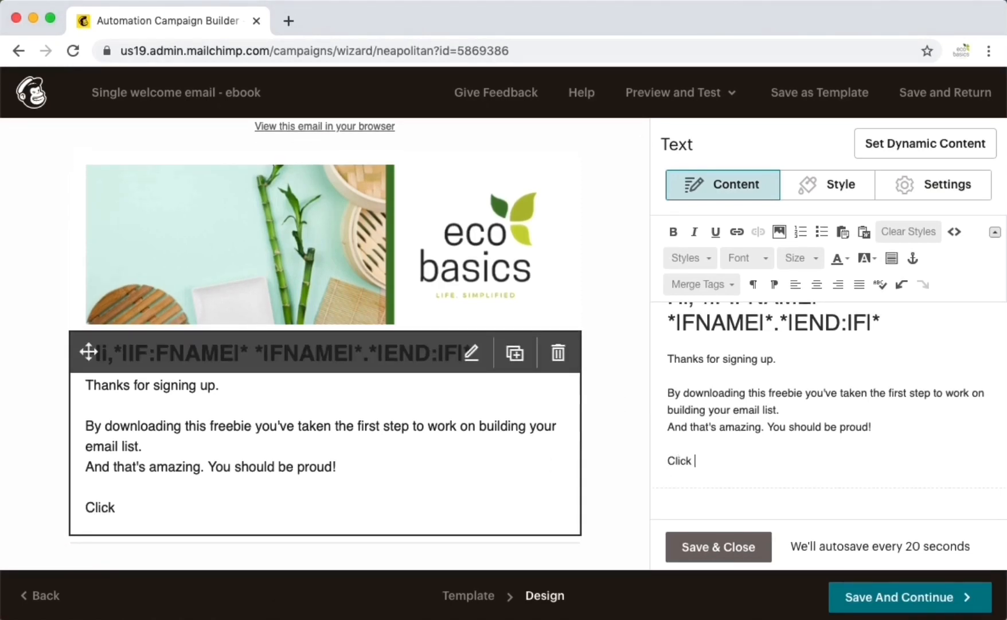
{"action": "type", "text": "here to downlo"}
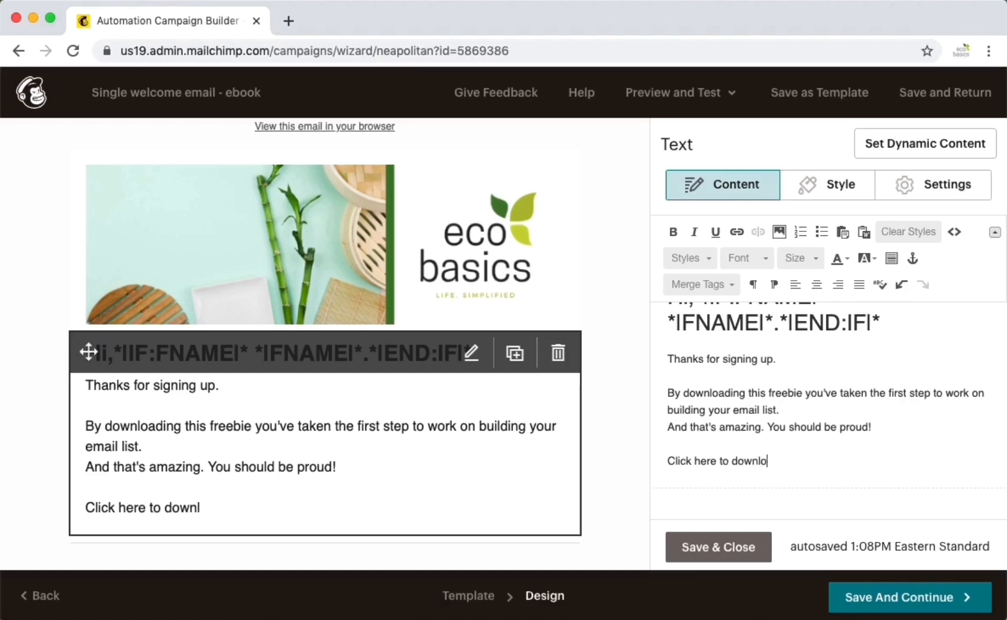
{"action": "type", "text": "ad the Lead "}
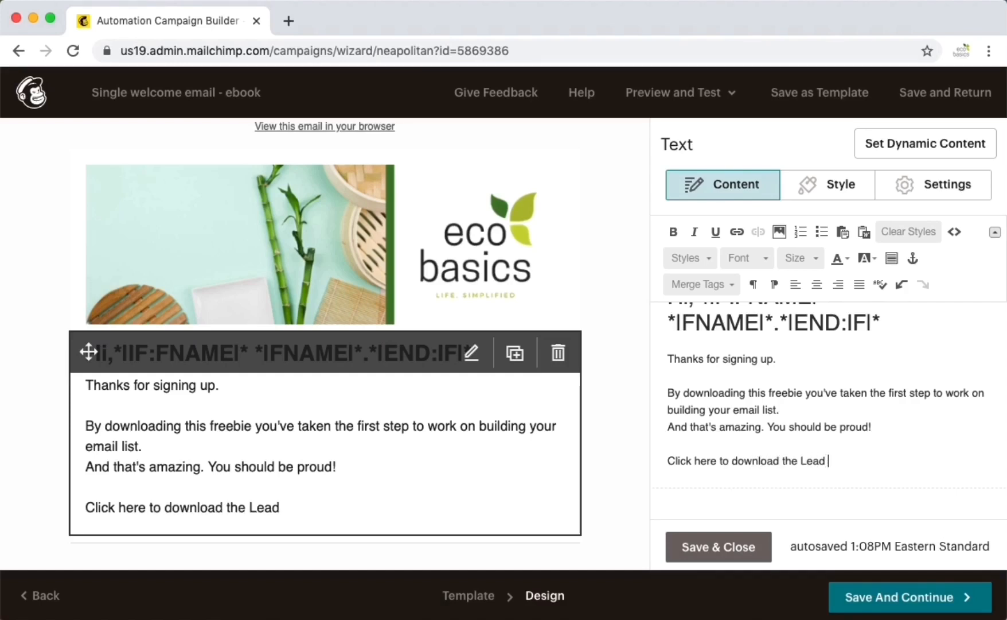
{"action": "type", "text": "Magnet To"}
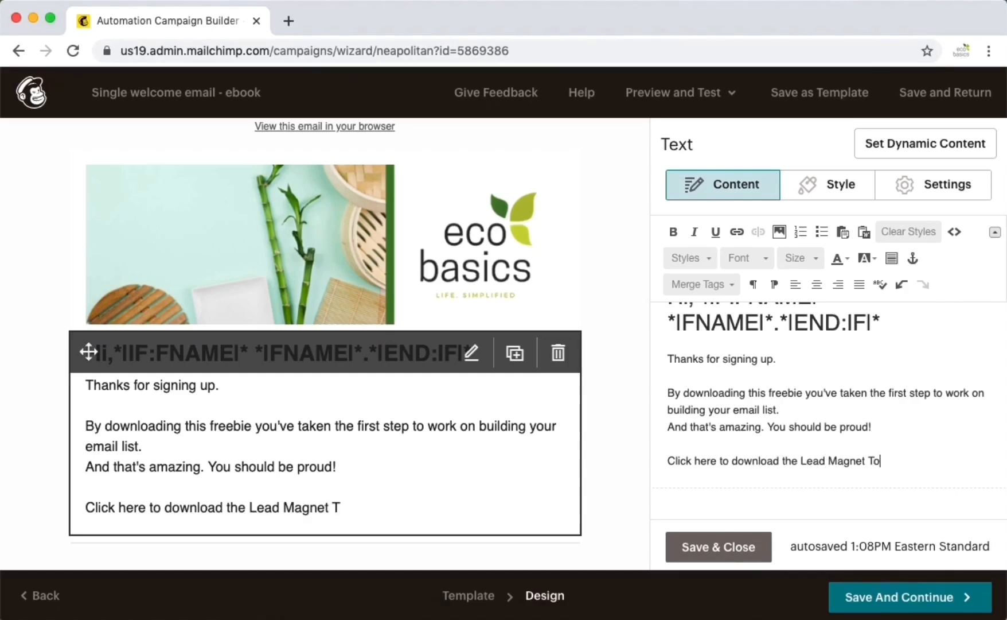
{"action": "type", "text": "olkit."}
{"action": "scroll", "coordinate": [414, 485], "scroll_direction": "down", "scroll_amount": 5}
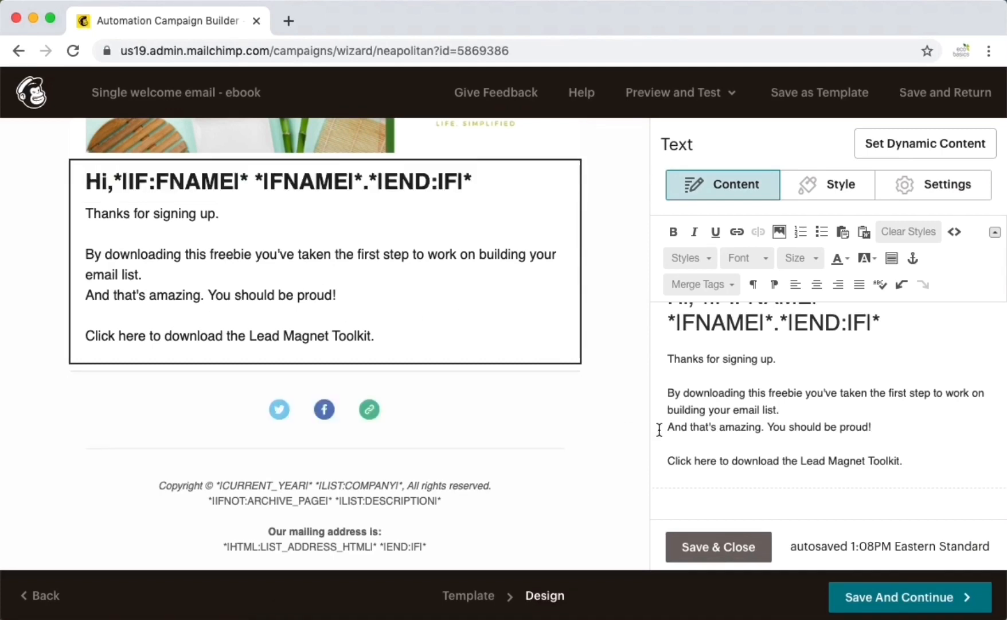
{"action": "left_click_drag", "start_coordinate": [668, 460], "coordinate": [717, 461]}
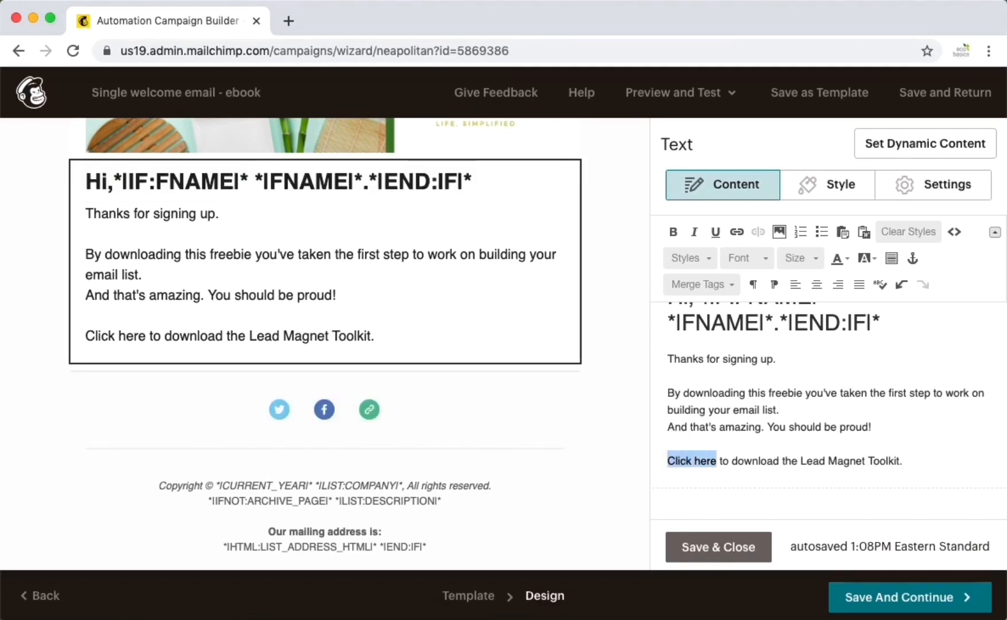
- Upload the Lead Magnet Toolkit PDF from the Desktop as a file link target for 'Click here'
{"action": "left_click", "coordinate": [736, 232]}
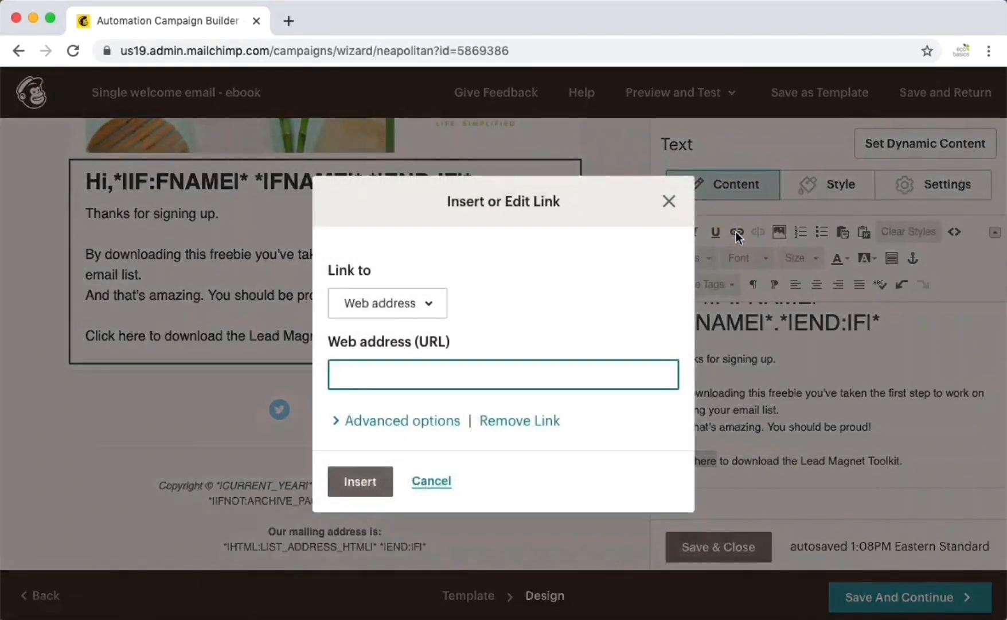
{"action": "left_click", "coordinate": [434, 310]}
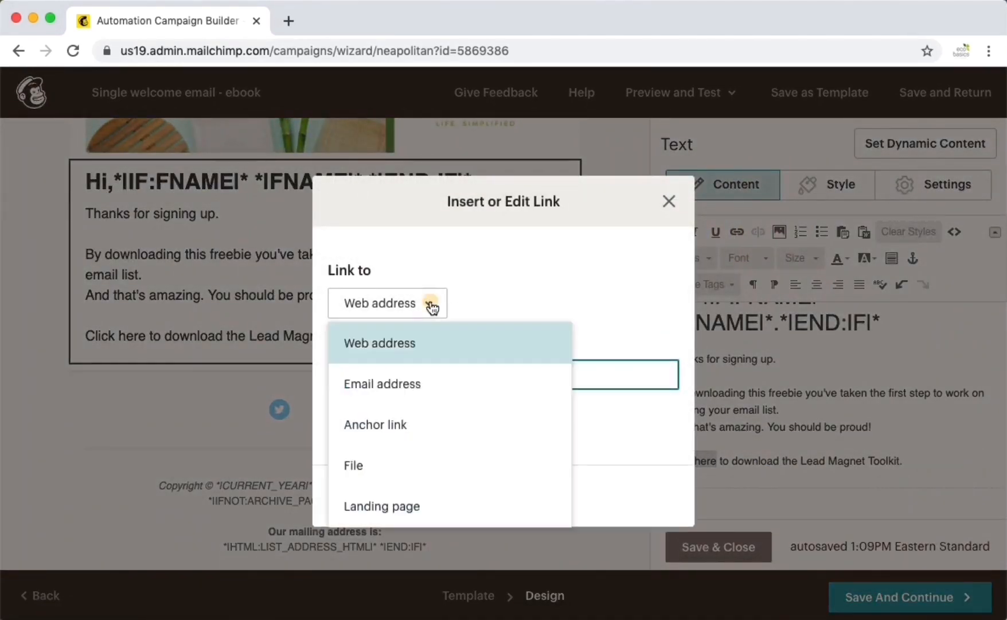
{"action": "left_click", "coordinate": [383, 472]}
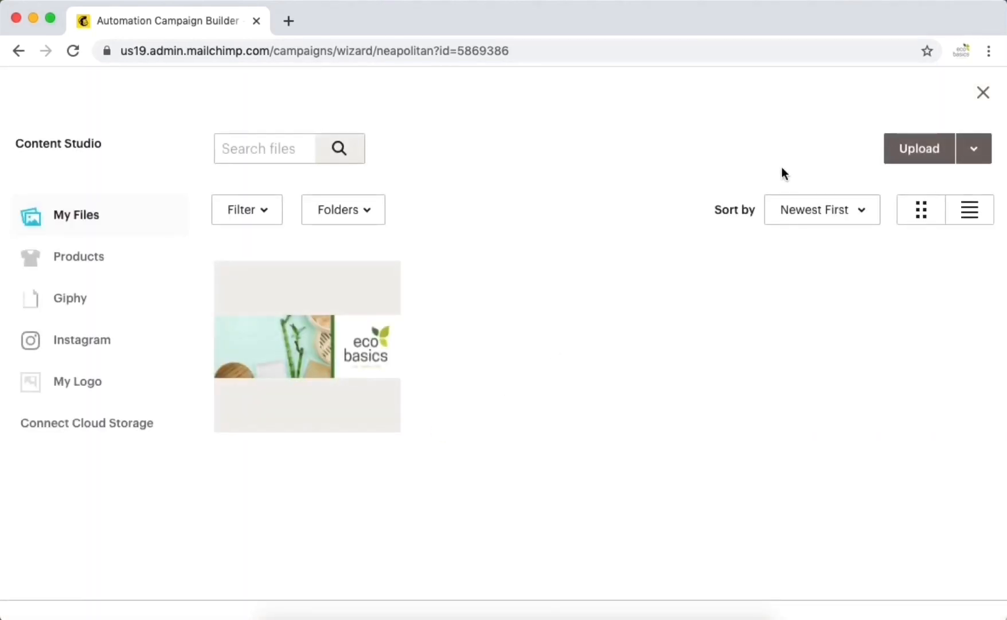
{"action": "left_click", "coordinate": [914, 151]}
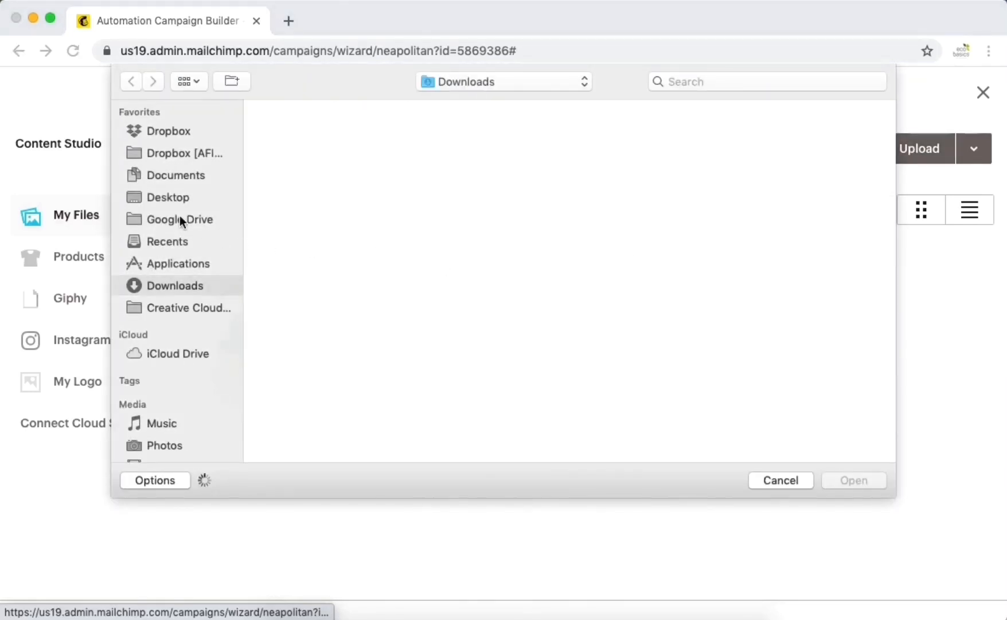
{"action": "left_click", "coordinate": [164, 195]}
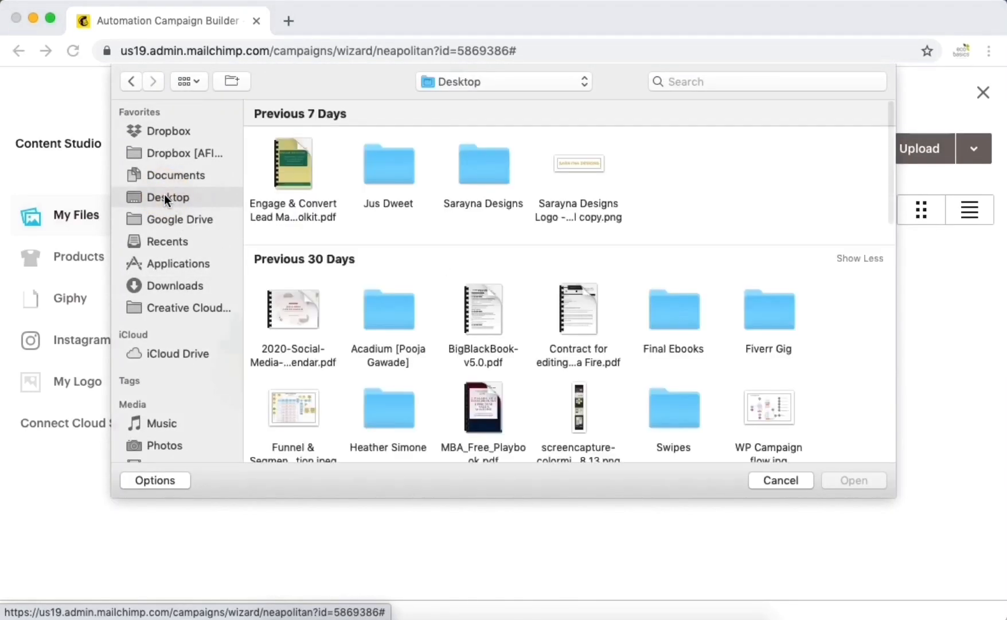
{"action": "left_click", "coordinate": [294, 161]}
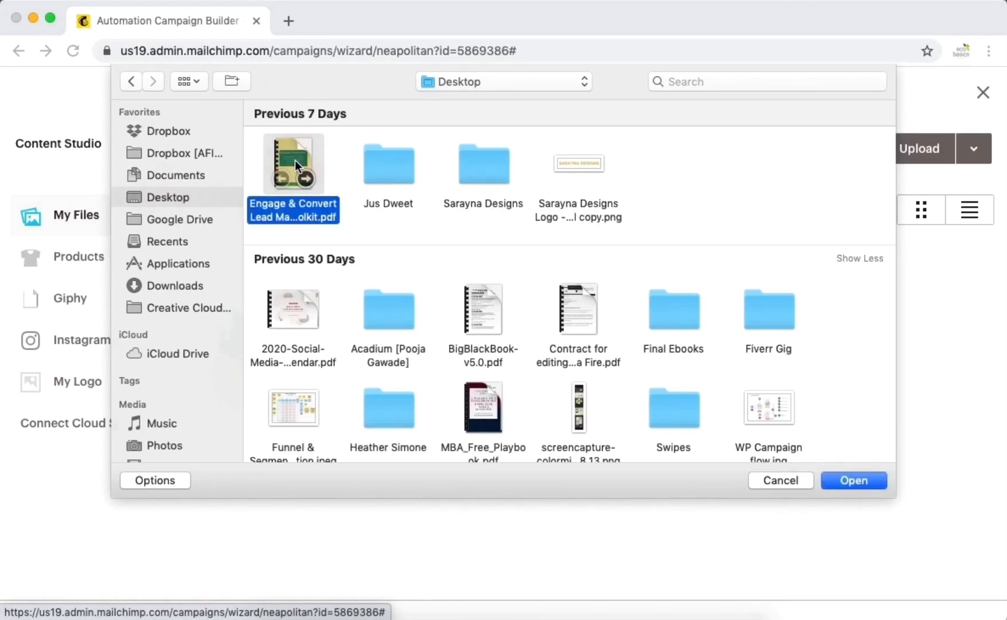
{"action": "left_click", "coordinate": [862, 482]}
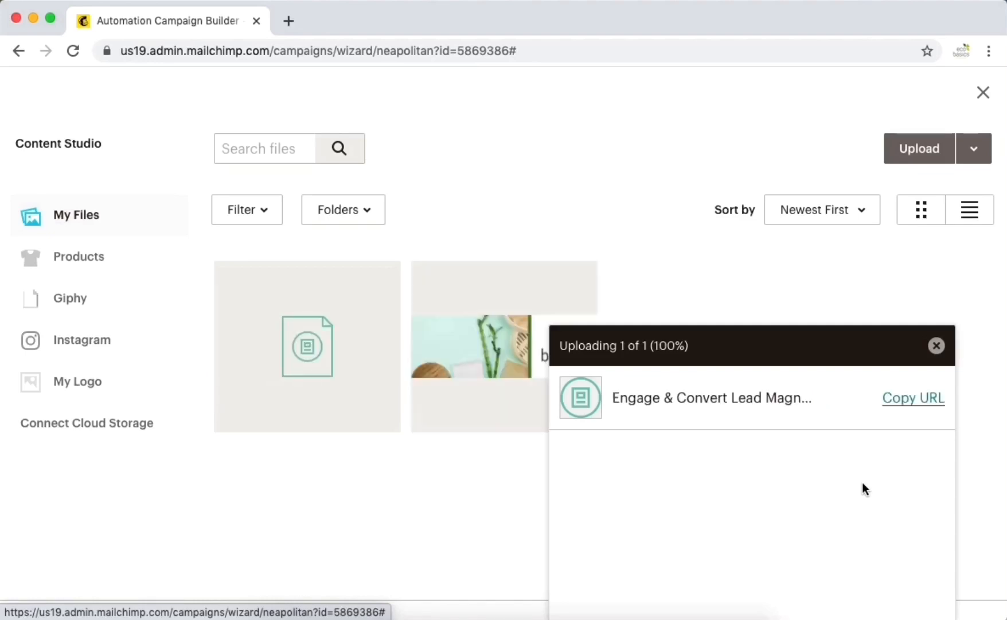
- Link the words 'Click here' to the uploaded toolkit PDF
{"action": "left_click", "coordinate": [315, 362]}
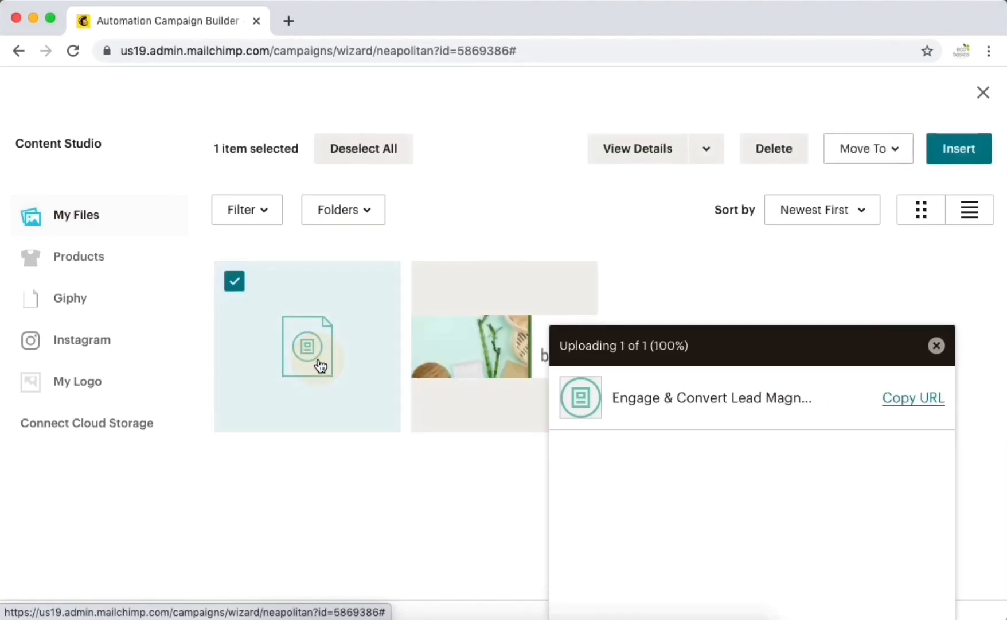
{"action": "left_click", "coordinate": [967, 154]}
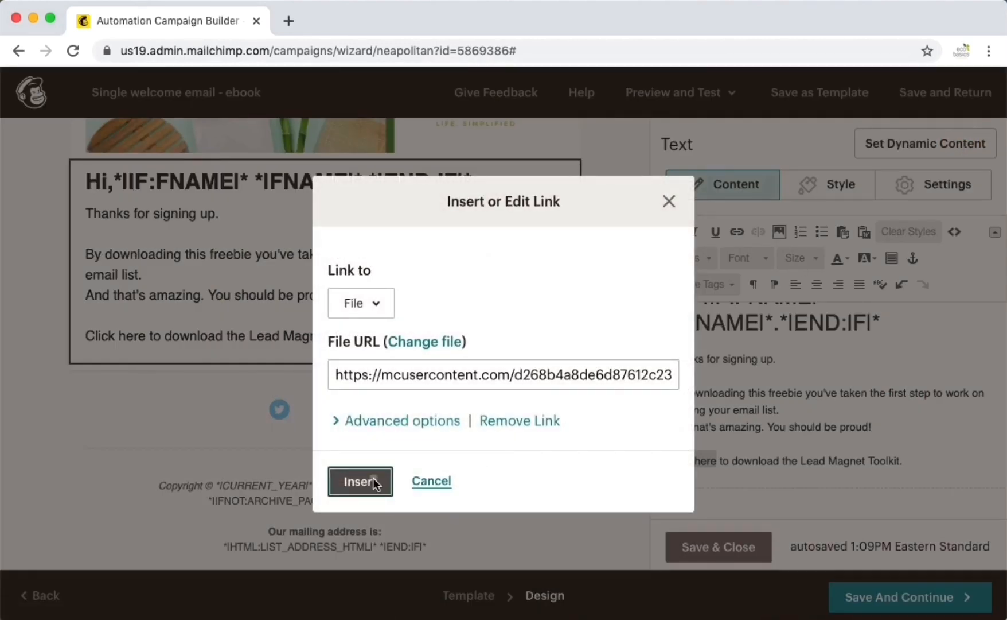
{"action": "left_click", "coordinate": [373, 484]}
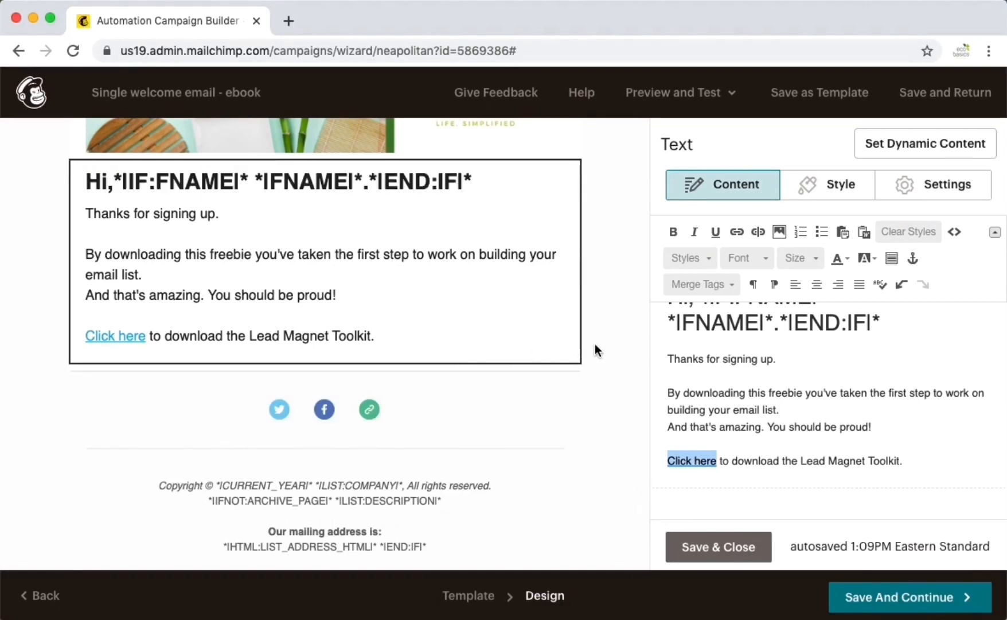
- Add a Button block below the email text and relabel it 'Download Now'
{"action": "left_click", "coordinate": [713, 550]}
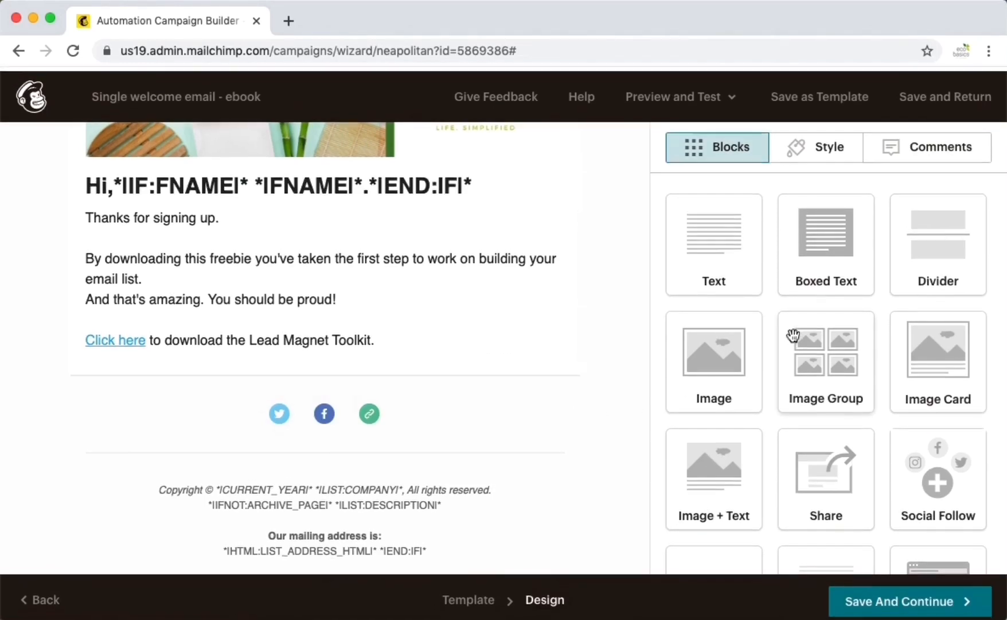
{"action": "scroll", "coordinate": [793, 335], "scroll_direction": "down", "scroll_amount": 5}
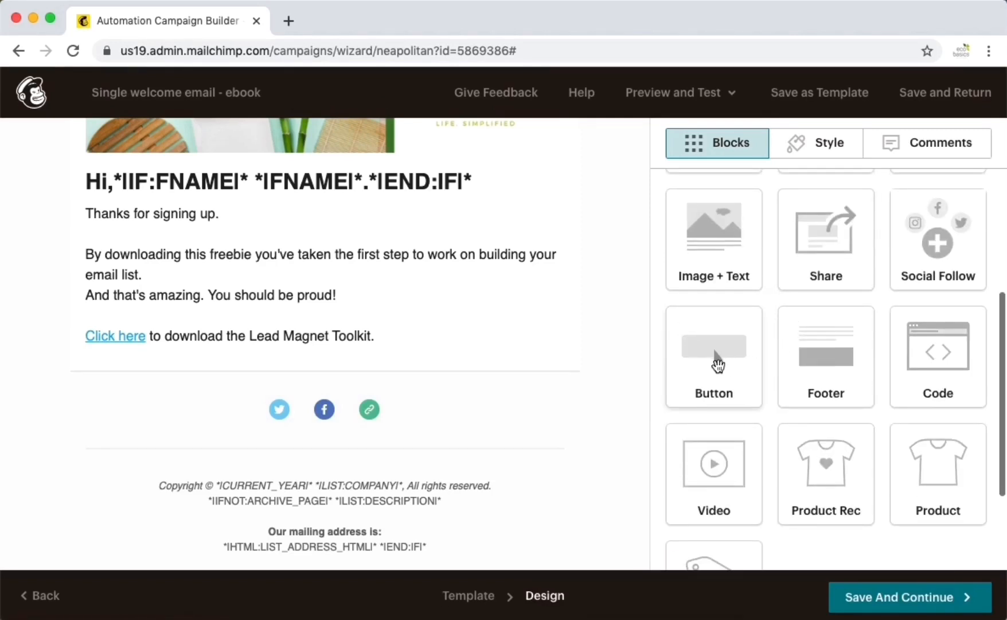
{"action": "left_click", "coordinate": [719, 365]}
{"action": "left_click_drag", "start_coordinate": [719, 365], "coordinate": [483, 376]}
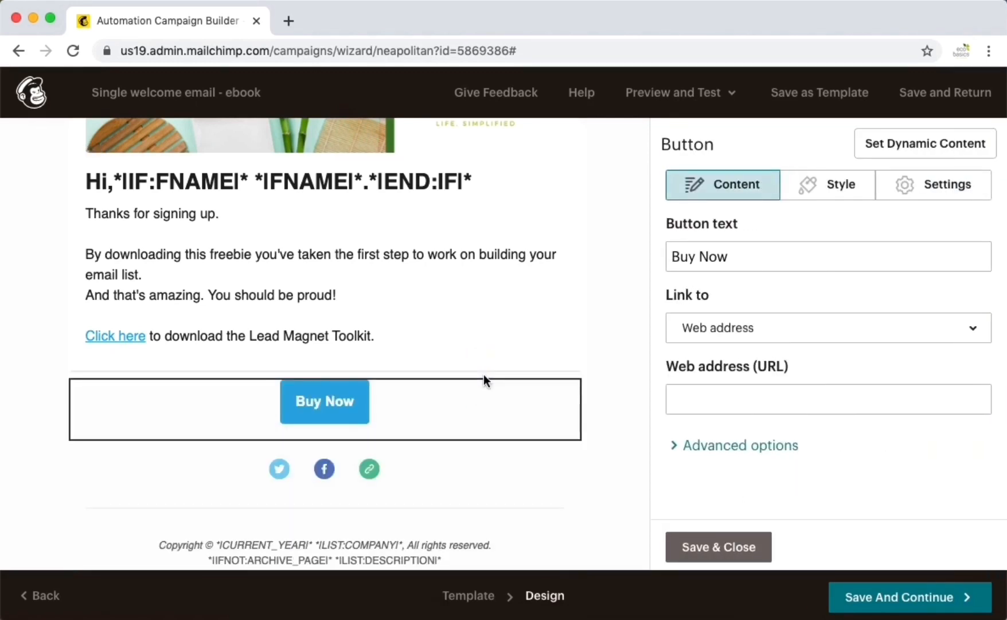
{"action": "double_click", "coordinate": [677, 256]}
{"action": "type", "text": "Download"}
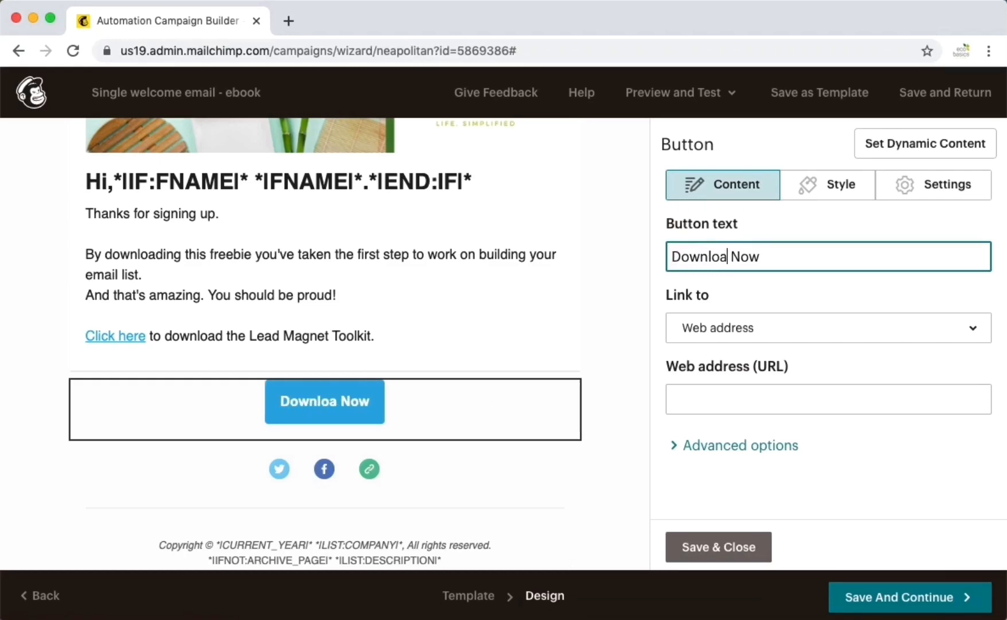
- Link the Download Now button to the uploaded toolkit PDF file
{"action": "left_click", "coordinate": [807, 332]}
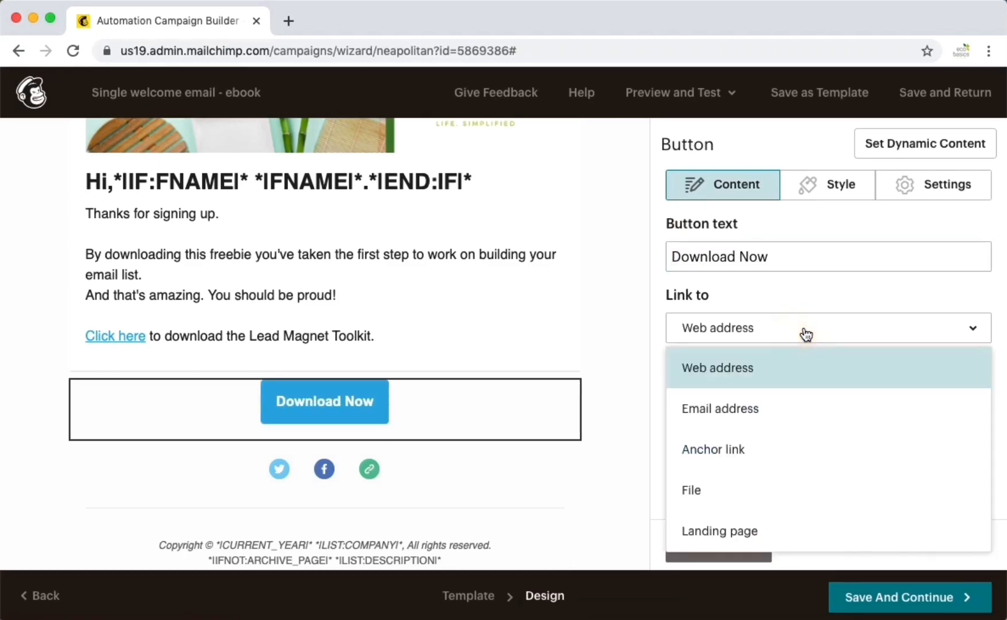
{"action": "left_click", "coordinate": [732, 478]}
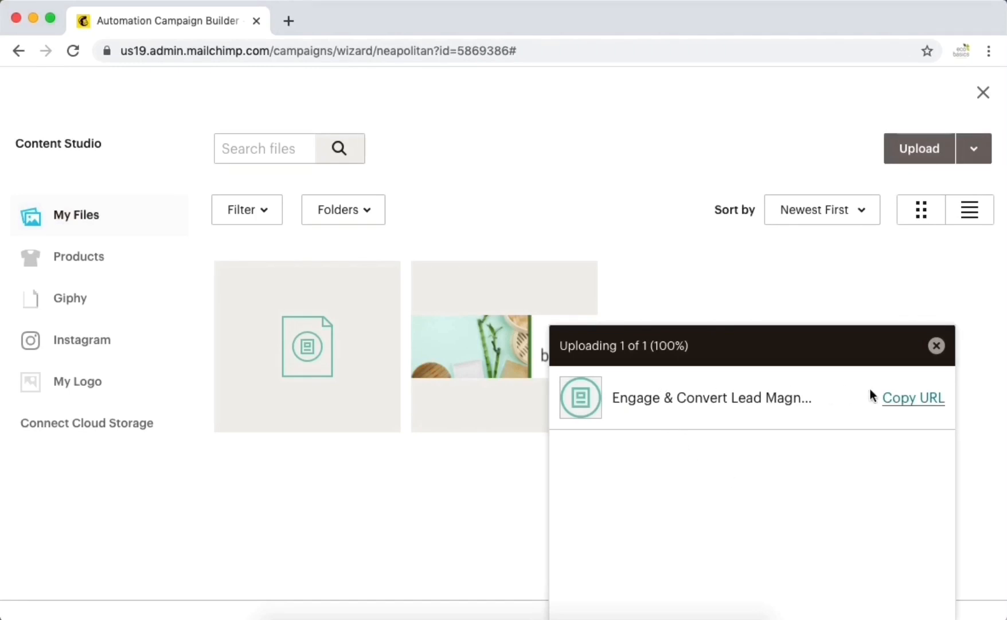
{"action": "left_click", "coordinate": [300, 375]}
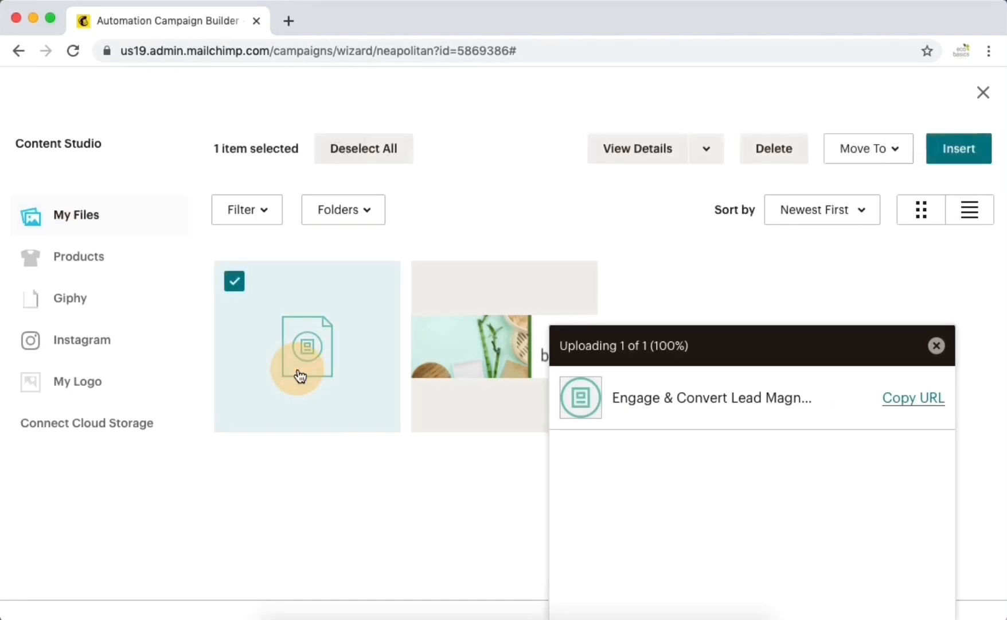
{"action": "left_click", "coordinate": [960, 150]}
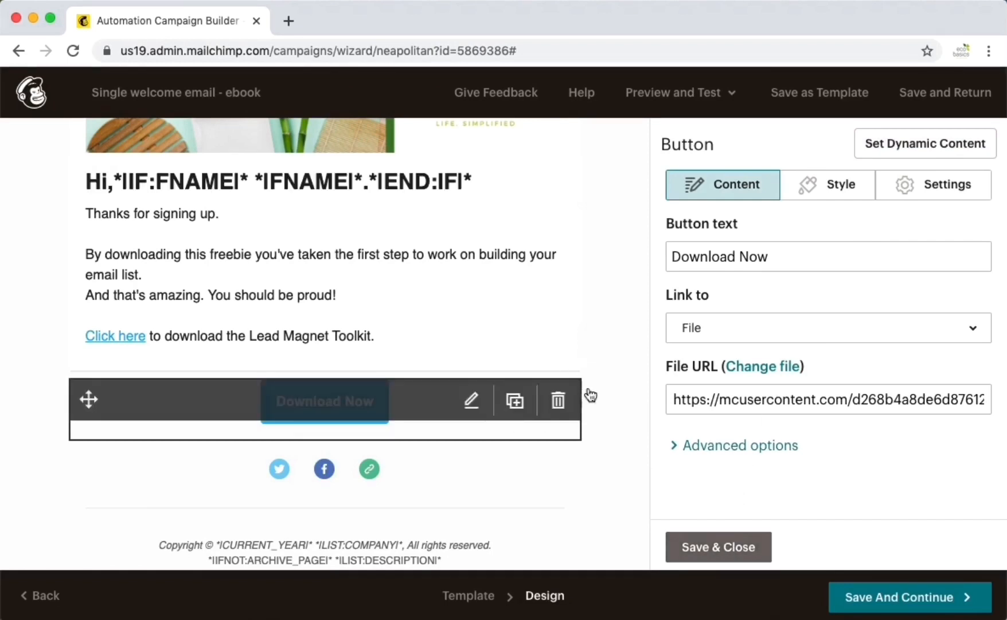
{"action": "left_click", "coordinate": [834, 184]}
{"action": "scroll", "coordinate": [814, 363], "scroll_direction": "down", "scroll_amount": 6}
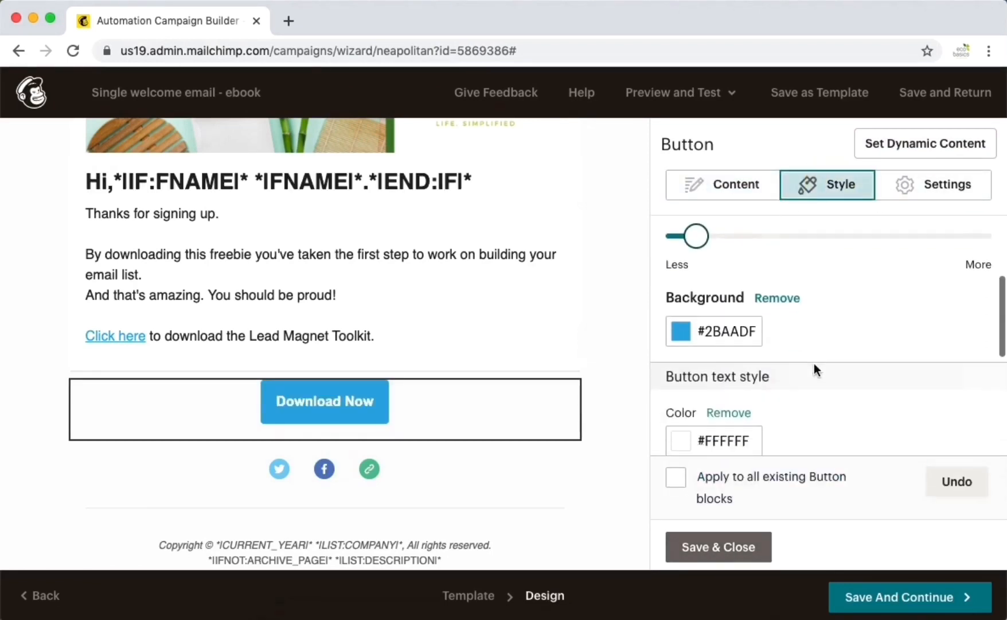
{"action": "scroll", "coordinate": [814, 362], "scroll_direction": "down", "scroll_amount": 3}
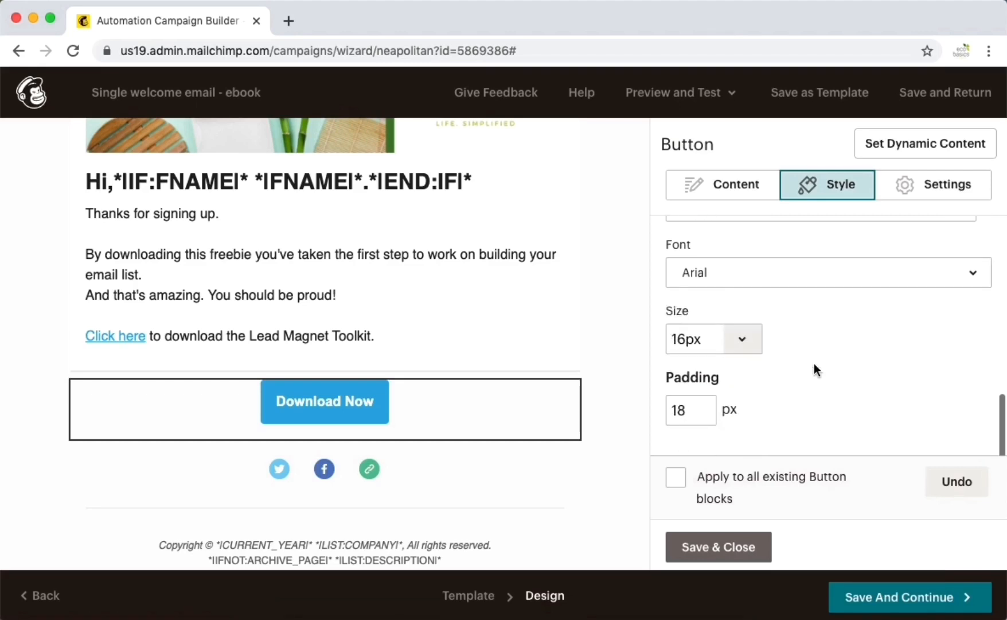
{"action": "scroll", "coordinate": [814, 363], "scroll_direction": "up", "scroll_amount": 2}
{"action": "scroll", "coordinate": [814, 363], "scroll_direction": "up", "scroll_amount": 2}
{"action": "scroll", "coordinate": [815, 363], "scroll_direction": "down", "scroll_amount": 4}
{"action": "scroll", "coordinate": [814, 363], "scroll_direction": "up", "scroll_amount": 5}
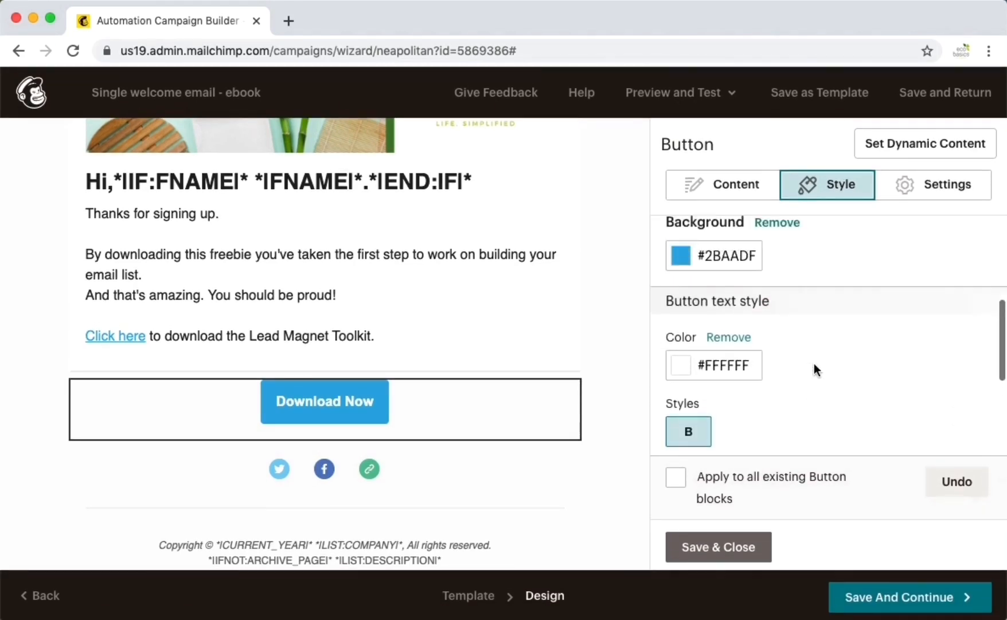
{"action": "left_click", "coordinate": [743, 323]}
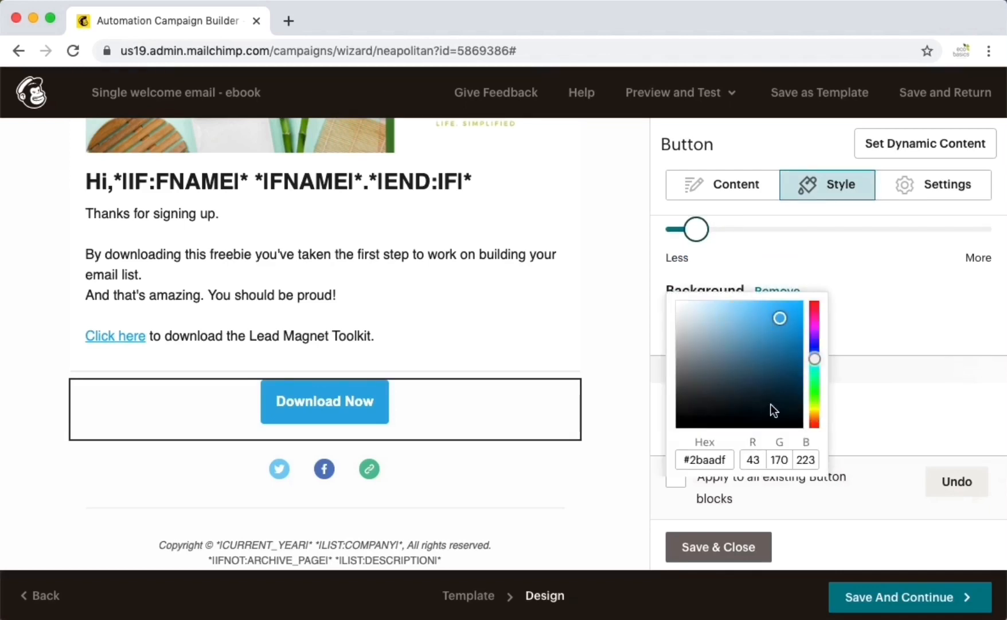
{"action": "scroll", "coordinate": [771, 404], "scroll_direction": "down", "scroll_amount": 1}
{"action": "left_click", "coordinate": [794, 424]}
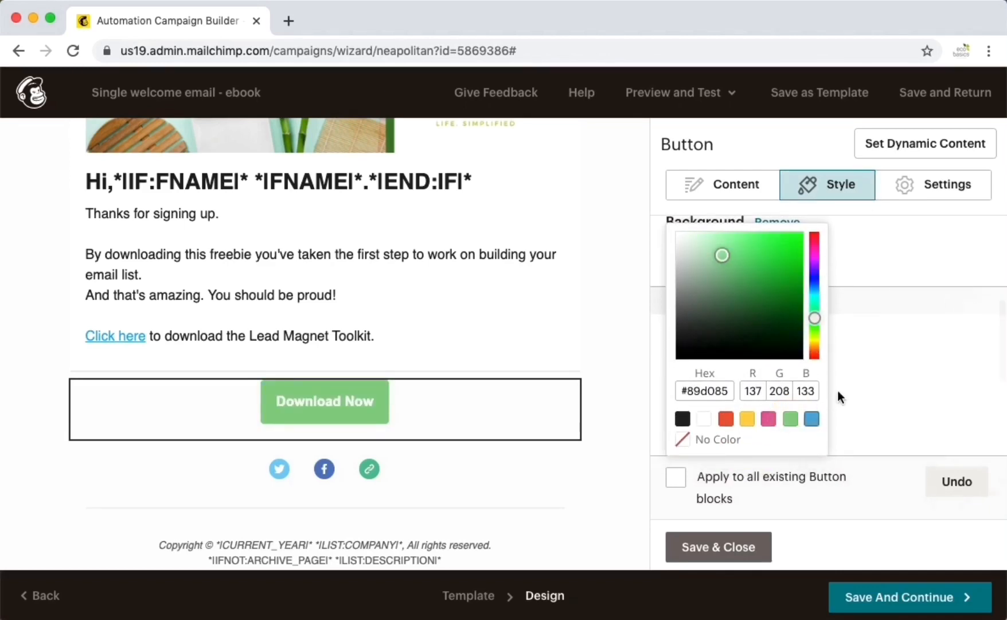
{"action": "left_click", "coordinate": [925, 332]}
{"action": "left_click", "coordinate": [740, 550]}
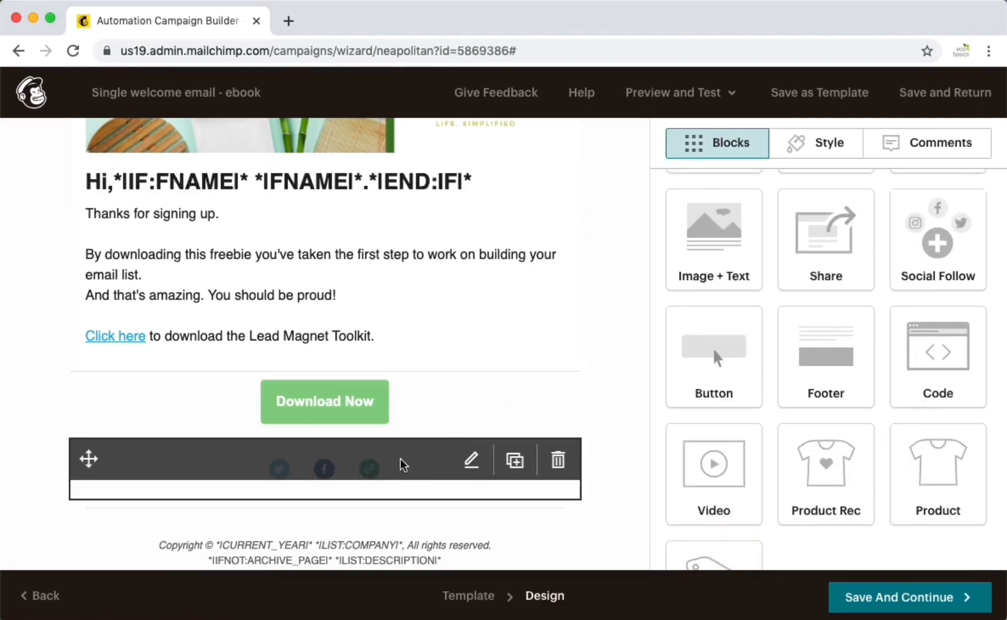
- Open the main text block with the FNAME greeting and welcome body in the Text editor
{"action": "scroll", "coordinate": [586, 307], "scroll_direction": "up", "scroll_amount": 1}
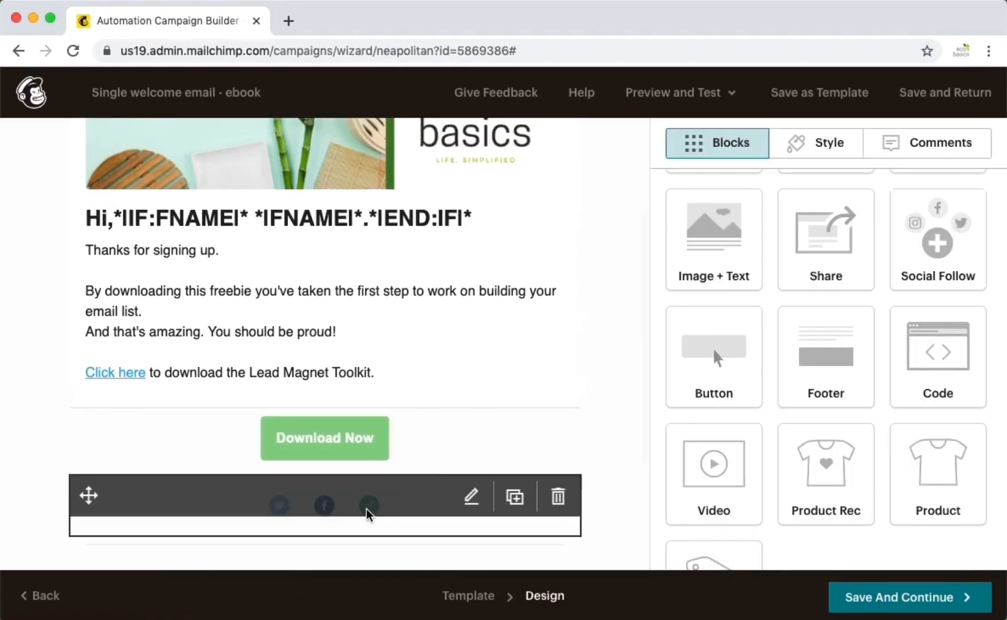
{"action": "left_click", "coordinate": [332, 505]}
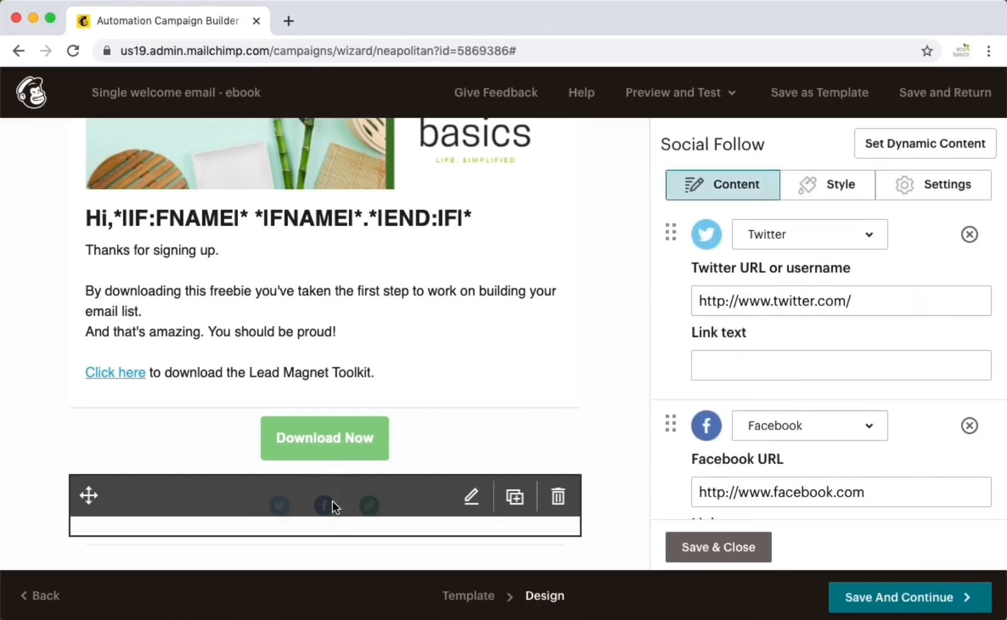
{"action": "scroll", "coordinate": [827, 434], "scroll_direction": "down", "scroll_amount": 3}
{"action": "scroll", "coordinate": [827, 434], "scroll_direction": "up", "scroll_amount": 3}
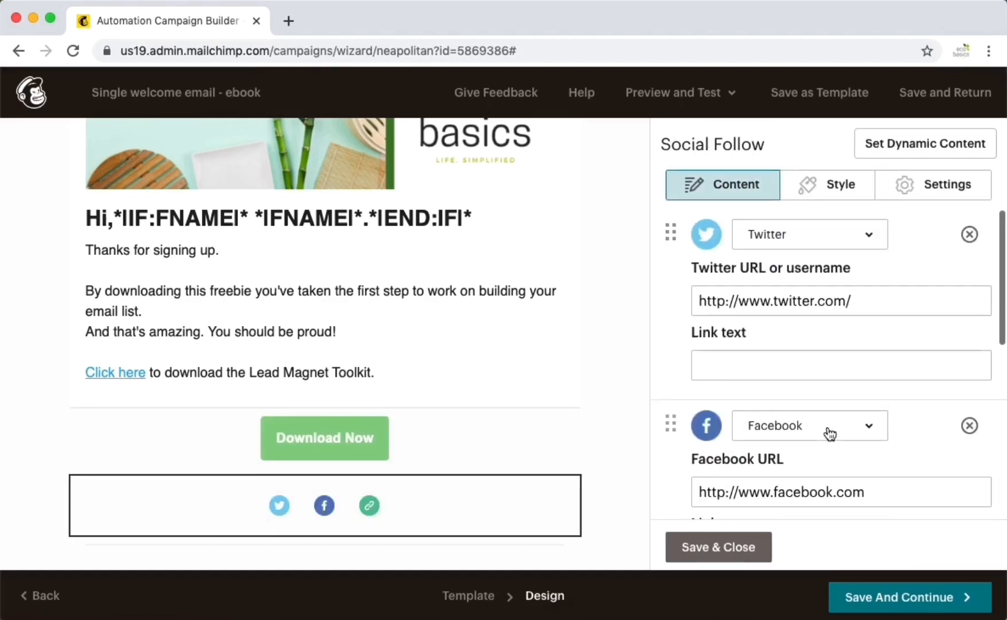
{"action": "left_click", "coordinate": [384, 295]}
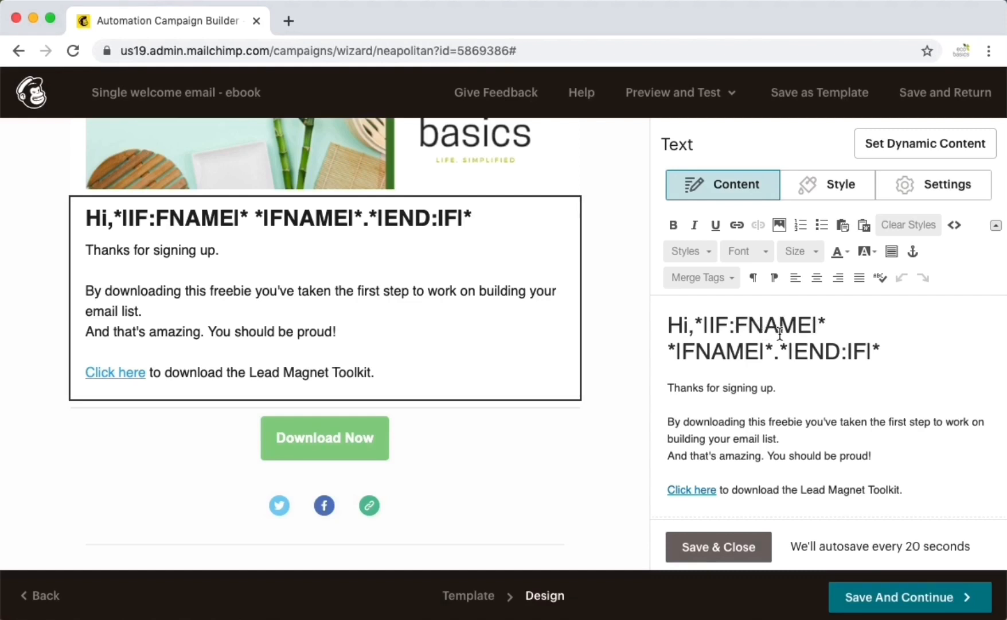
- Delete the *|FNAME|* and *|END:IF|* conditional tags from the greeting line
{"action": "double_click", "coordinate": [687, 325]}
{"action": "left_click", "coordinate": [662, 351]}
{"action": "key", "text": "shift+super+Right"}
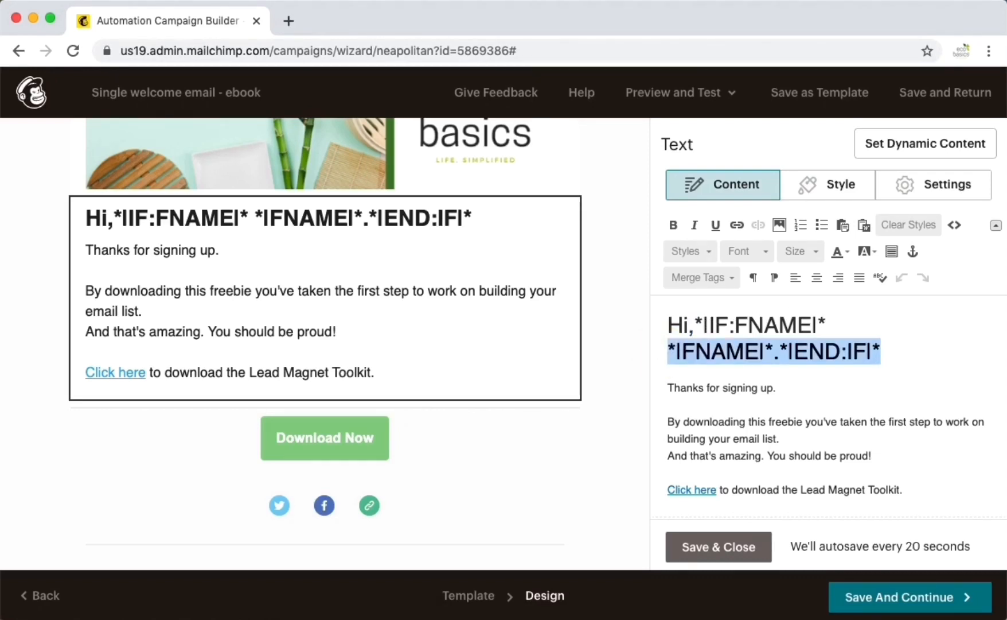
{"action": "key", "text": "BackSpace"}
{"action": "key", "text": "Delete"}
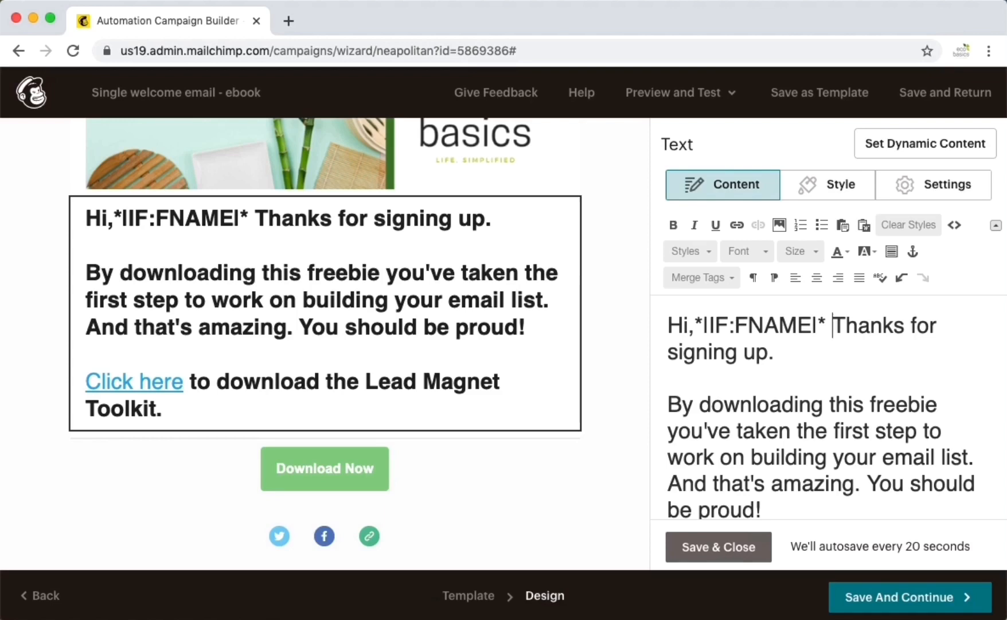
{"action": "key", "text": "super+z"}
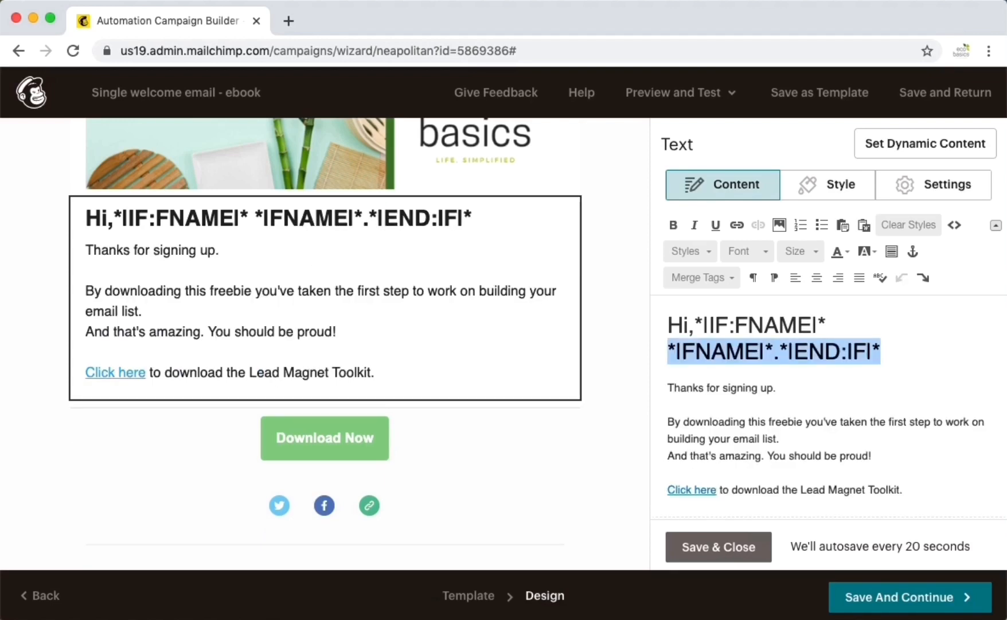
{"action": "left_click", "coordinate": [828, 325]}
{"action": "key", "text": "Return"}
{"action": "key", "text": "shift+super+Right"}
{"action": "key", "text": "BackSpace"}
{"action": "key", "text": "Delete"}
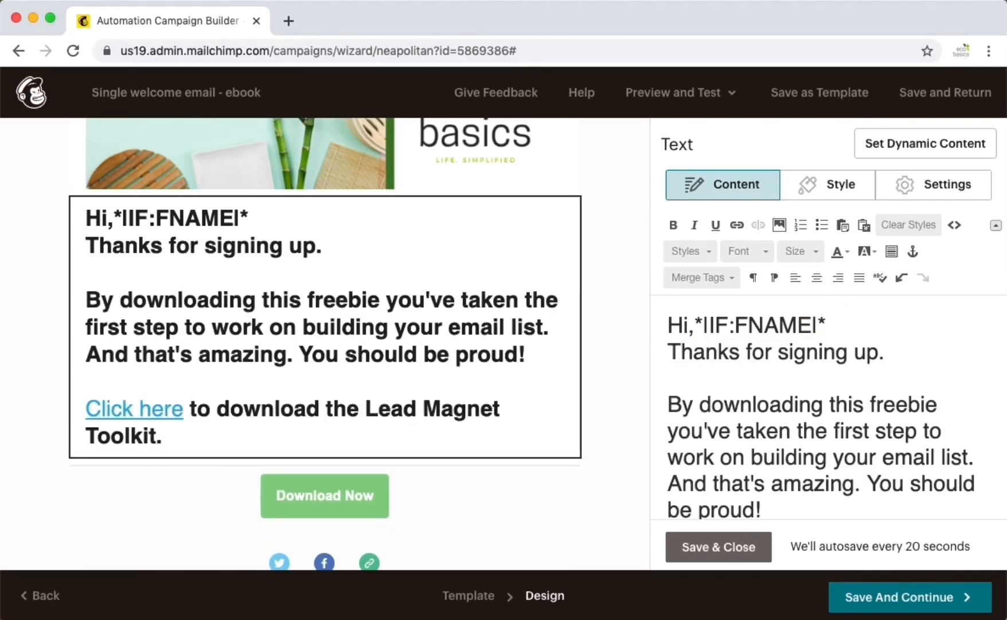
{"action": "key", "text": "super+z"}
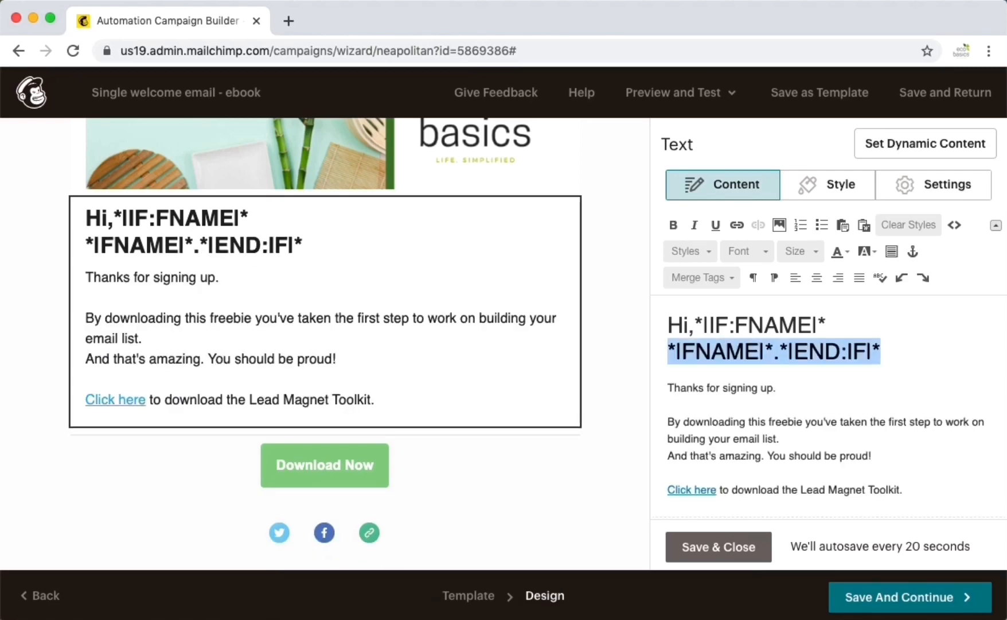
{"action": "key", "text": "BackSpace"}
{"action": "key", "text": "Delete"}
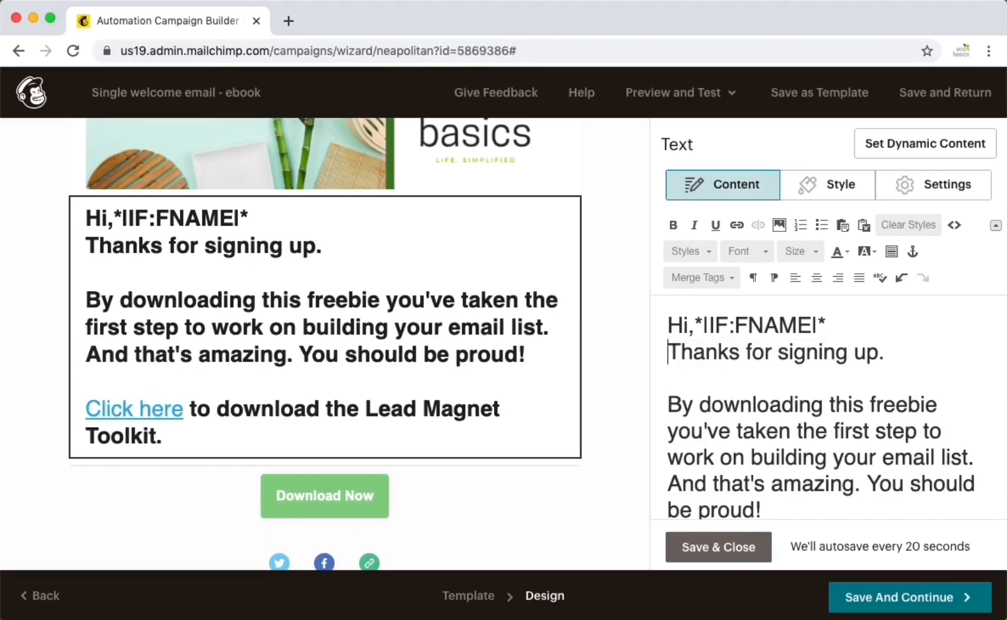
- Strip the large bold formatting from the message body with Clear Styles
{"action": "key", "text": "Return"}
{"action": "key", "text": "shift+Down"}
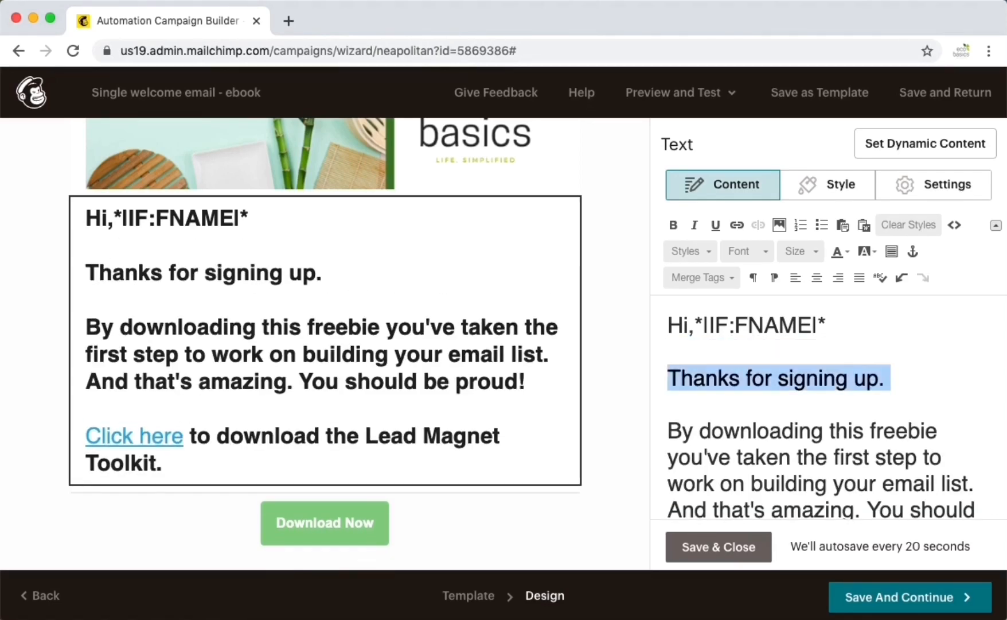
{"action": "key", "text": "shift+Down"}
{"action": "key", "text": "shift+Down"}
{"action": "key", "text": "shift+Down"}
{"action": "key", "text": "shift+Down"}
{"action": "key", "text": "shift+Down"}
{"action": "key", "text": "shift+Down"}
{"action": "key", "text": "shift+Down"}
{"action": "key", "text": "shift+Down"}
{"action": "key", "text": "shift+Down"}
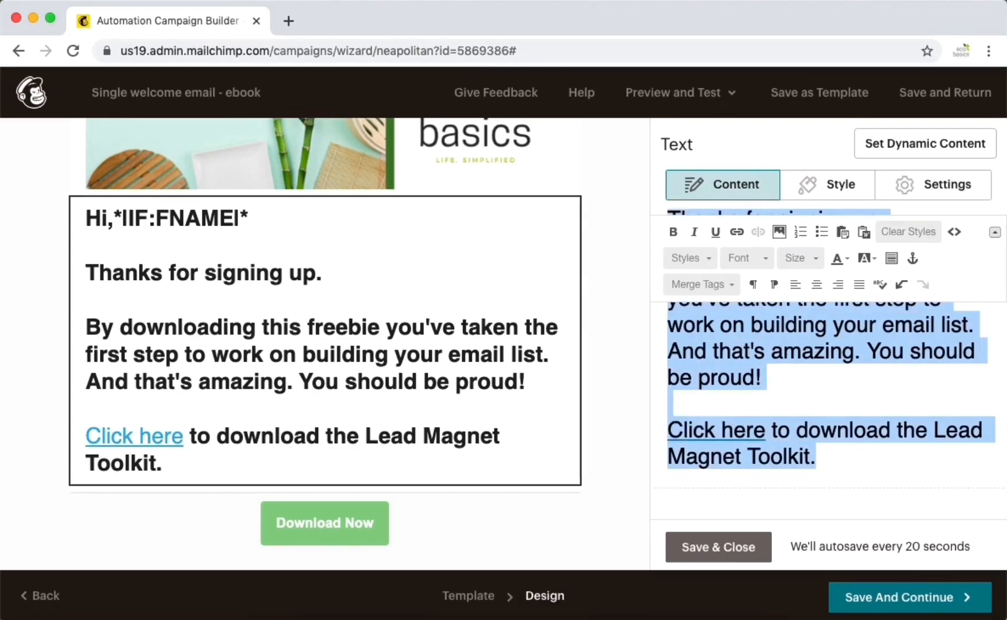
{"action": "left_click", "coordinate": [905, 232]}
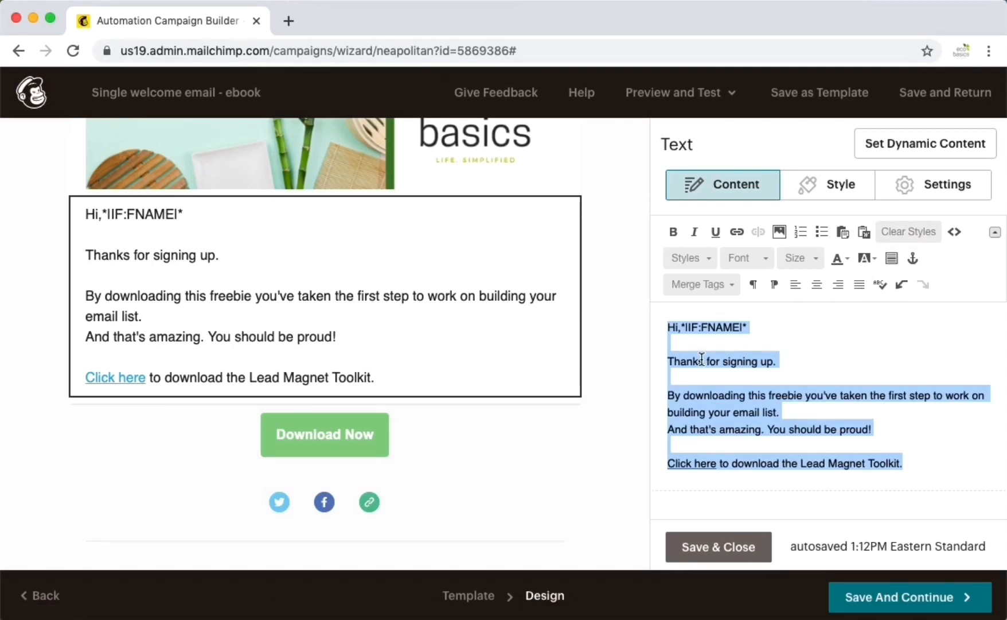
{"action": "left_click", "coordinate": [667, 362]}
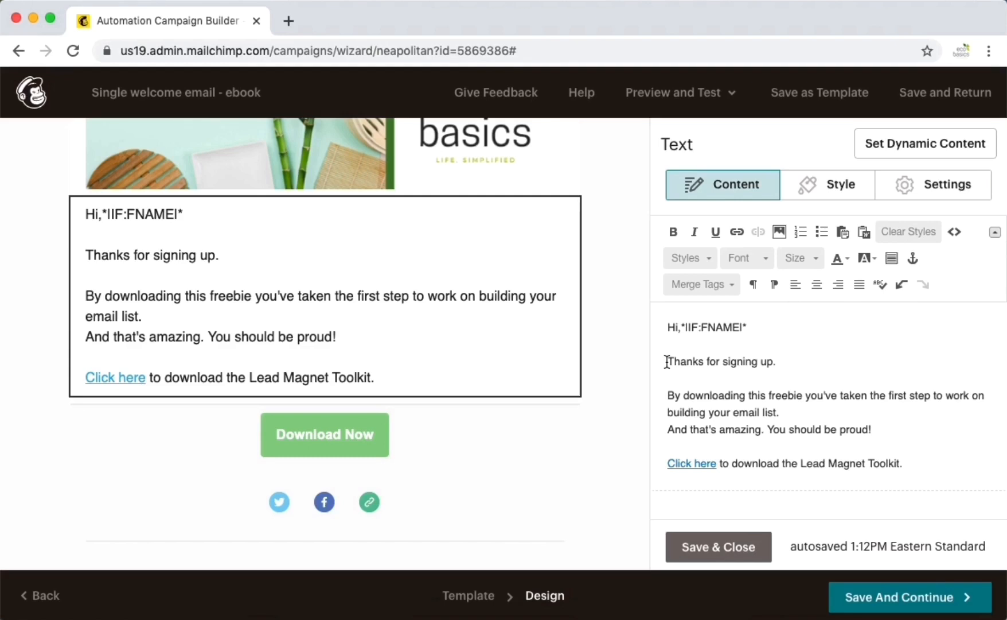
- Add a blank line after the greeting and remove the leftover *|IF:FNAME|* tag so it reads 'Hi'
{"action": "left_click", "coordinate": [752, 325]}
{"action": "key", "text": "Return"}
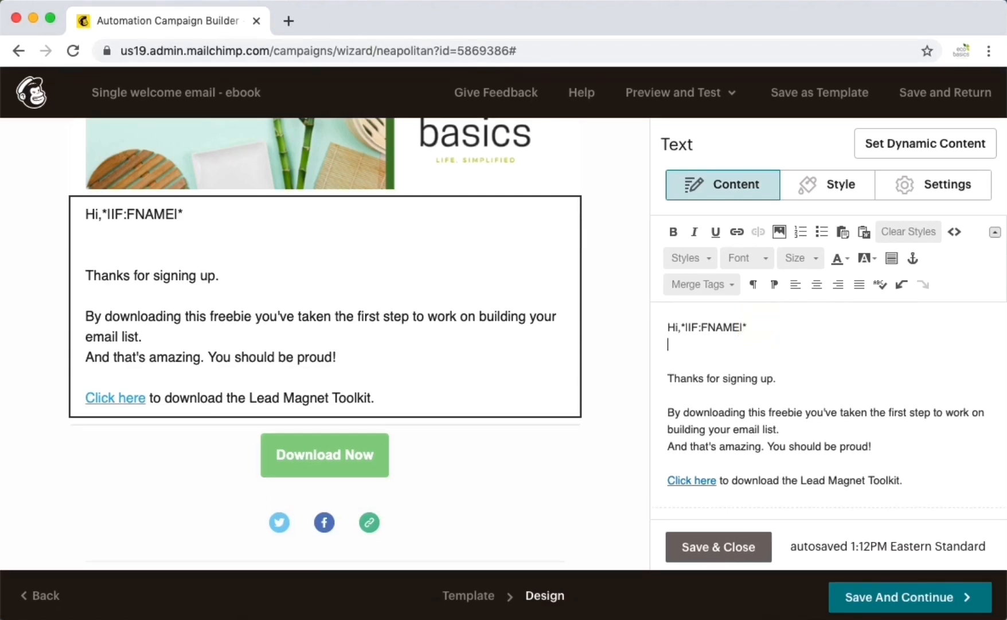
{"action": "left_click", "coordinate": [699, 329]}
{"action": "key", "text": "BackSpace"}
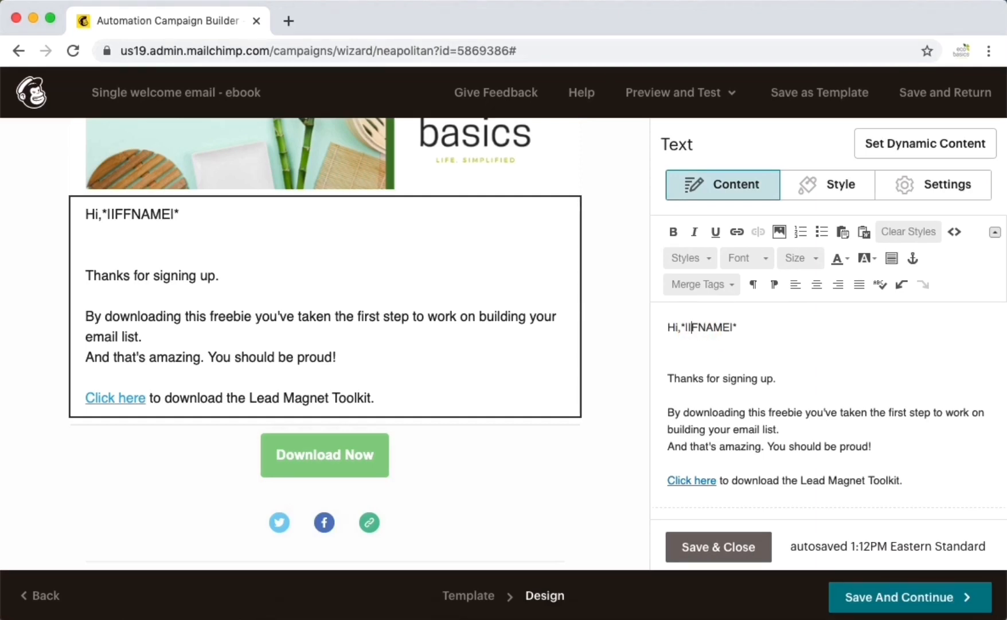
{"action": "key", "text": "BackSpace"}
{"action": "key", "text": "BackSpace"}
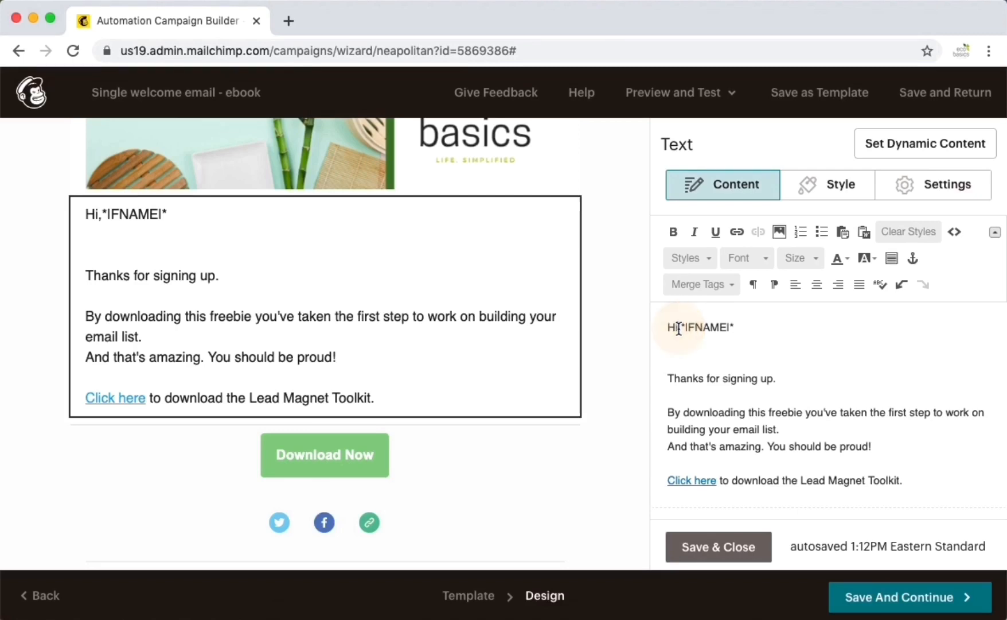
{"action": "left_click_drag", "start_coordinate": [678, 327], "coordinate": [735, 328]}
{"action": "key", "text": "BackSpace"}
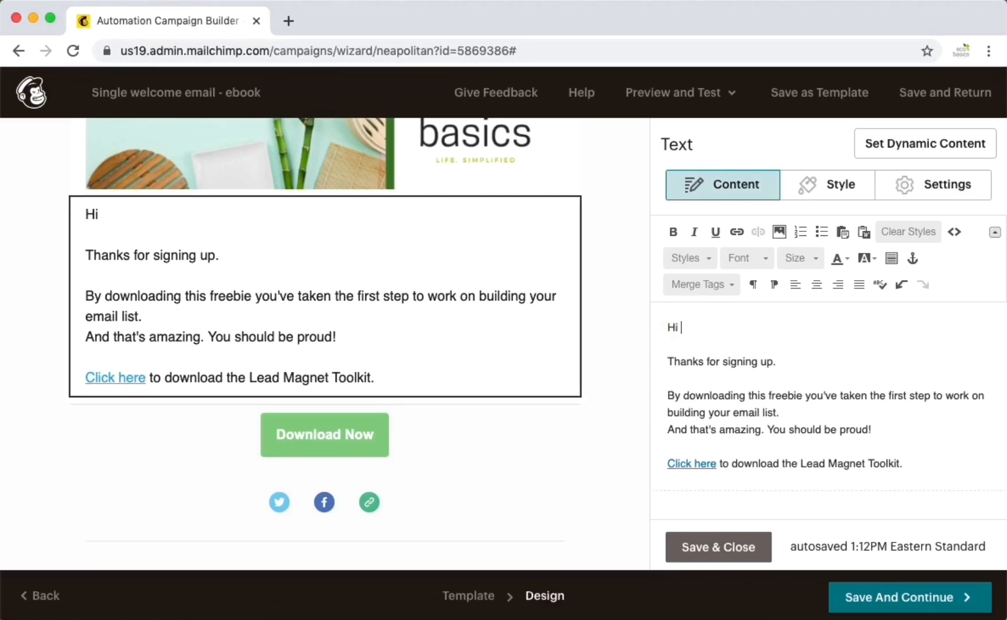
- Insert the First Name merge tag after 'Hi', add a 'Happy creating!' sign-off with the sender's name, and save
{"action": "left_click", "coordinate": [724, 283]}
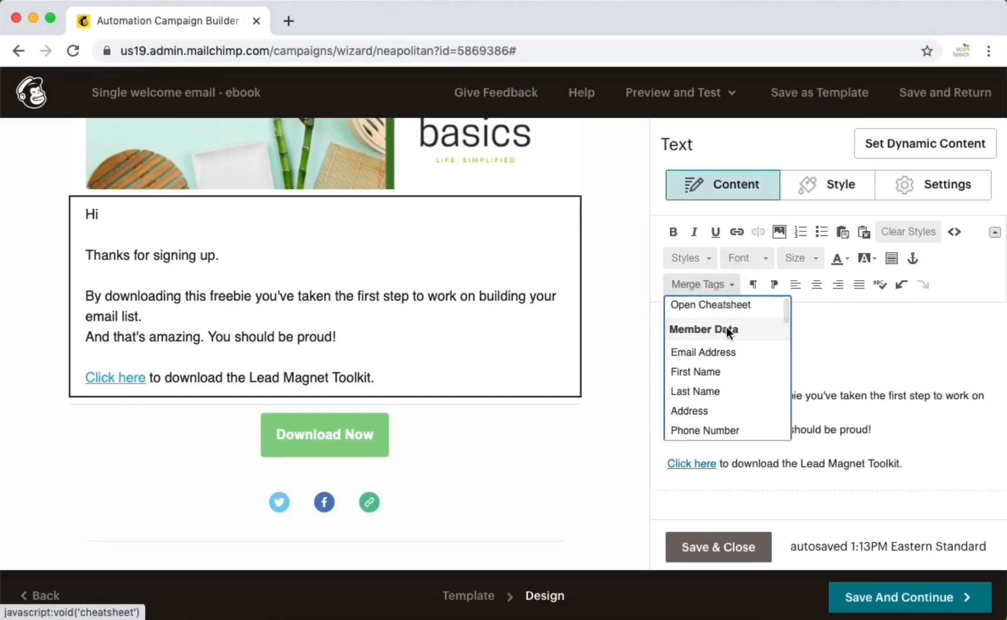
{"action": "left_click", "coordinate": [711, 374]}
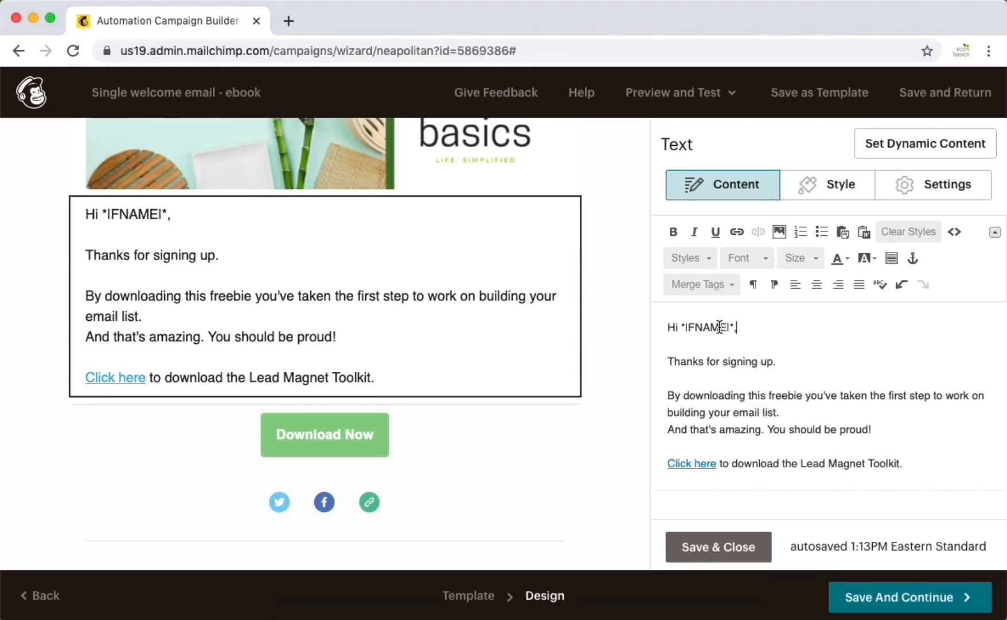
{"action": "left_click", "coordinate": [921, 459]}
{"action": "key", "text": "Return"}
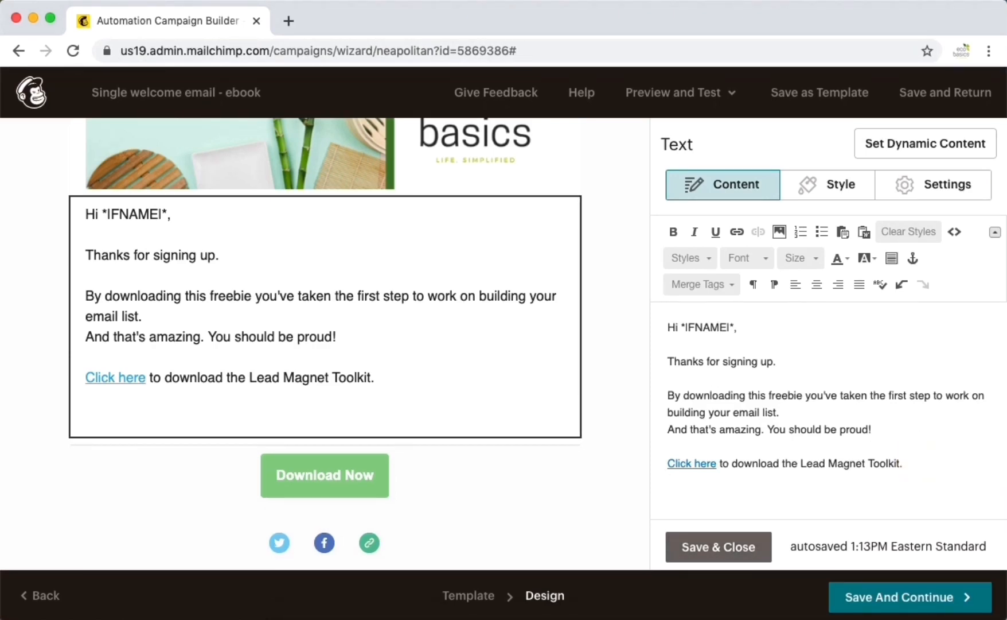
{"action": "type", "text": "Happy "}
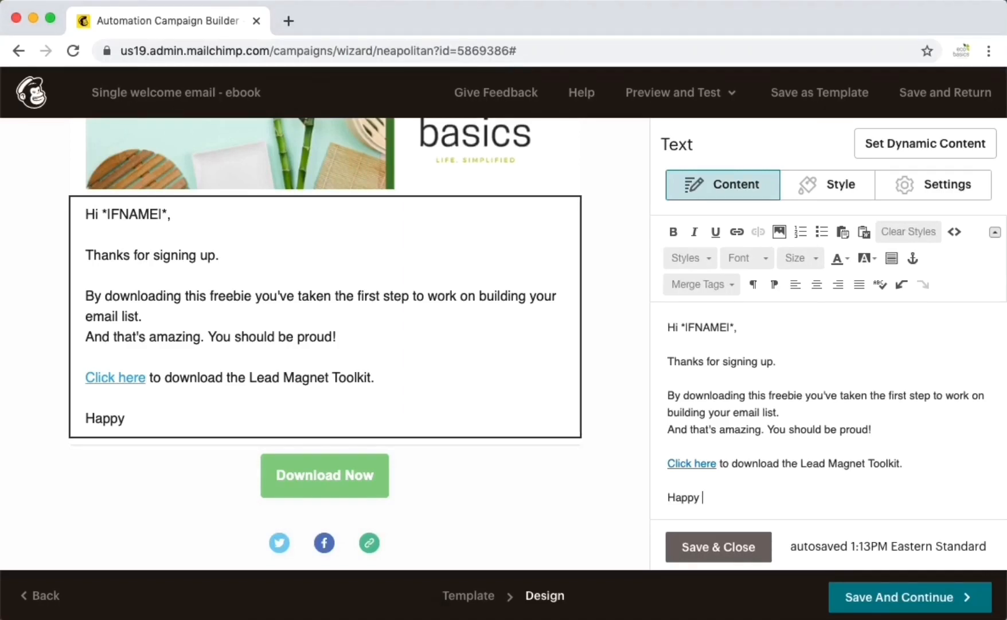
{"action": "type", "text": "creating"}
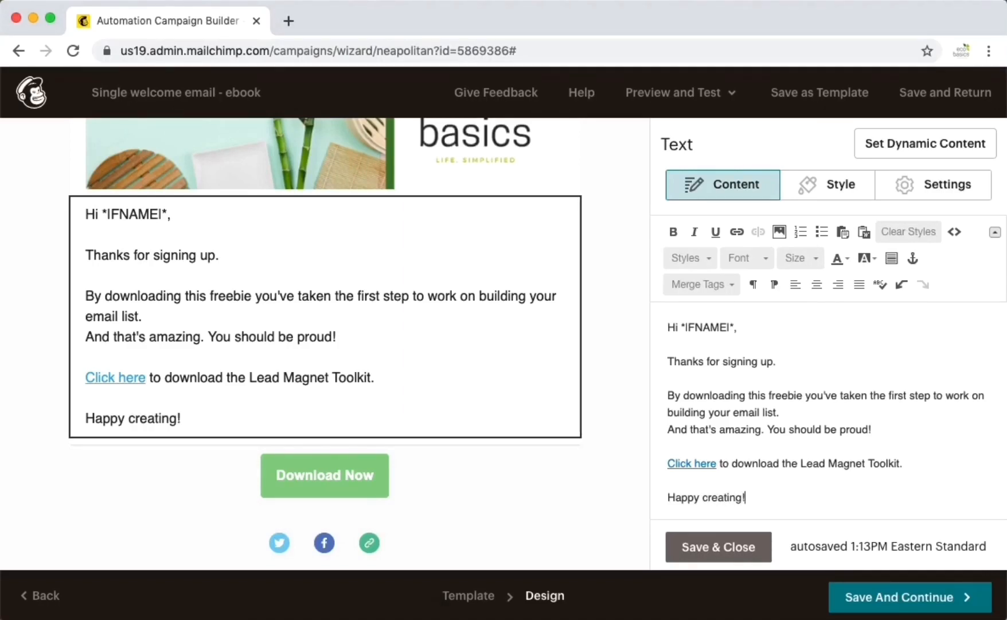
{"action": "type", "text": "!"}
{"action": "key", "text": "shift+Return"}
{"action": "type", "text": "Anna"}
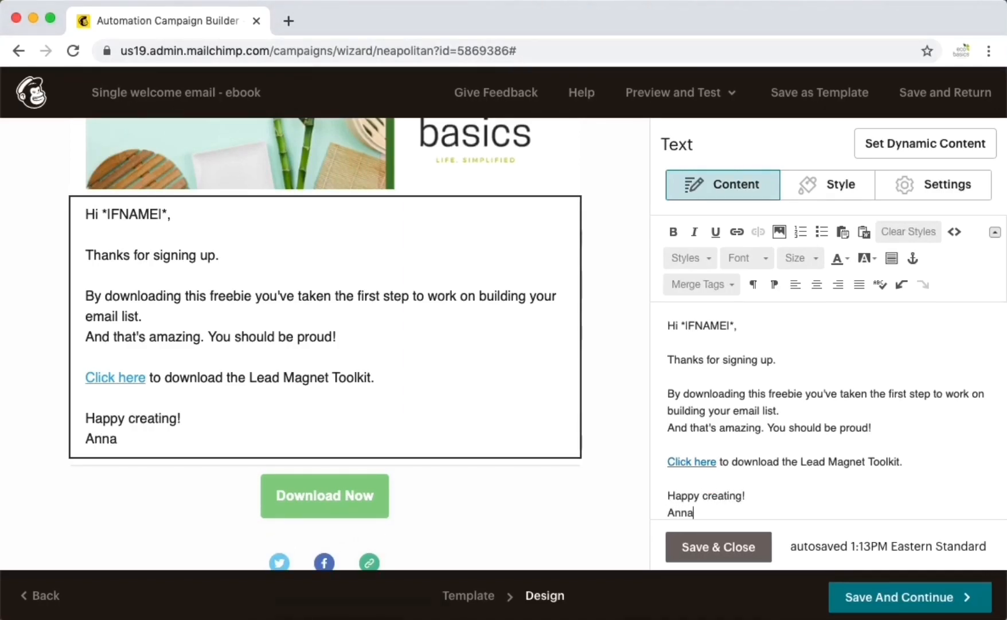
{"action": "left_click", "coordinate": [717, 550]}
{"action": "left_click", "coordinate": [912, 597]}
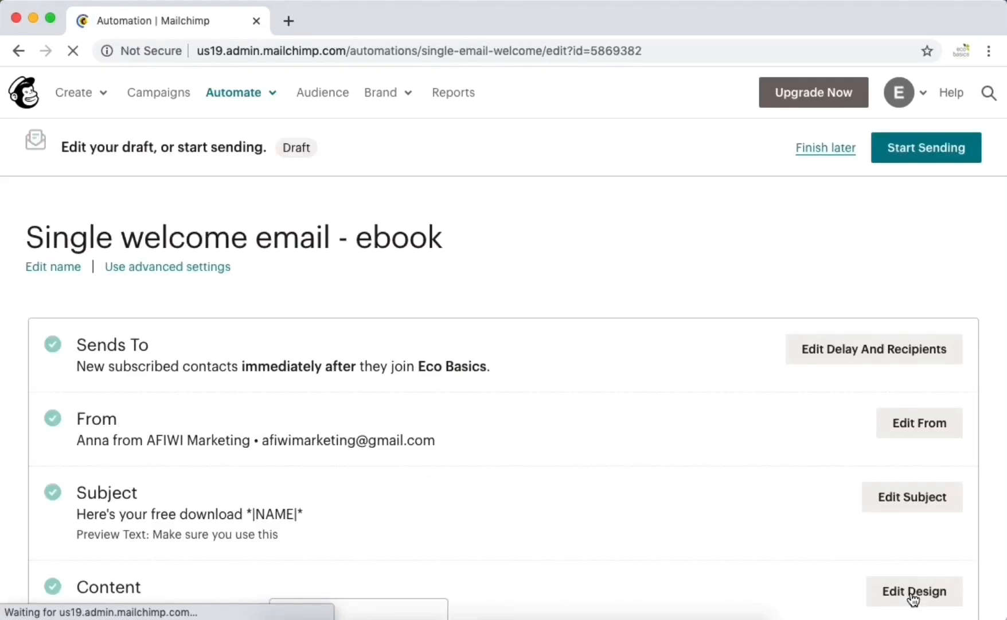
- Start sending the Single welcome email - ebook automation, confirming with Start Now
{"action": "scroll", "coordinate": [764, 481], "scroll_direction": "down", "scroll_amount": 5}
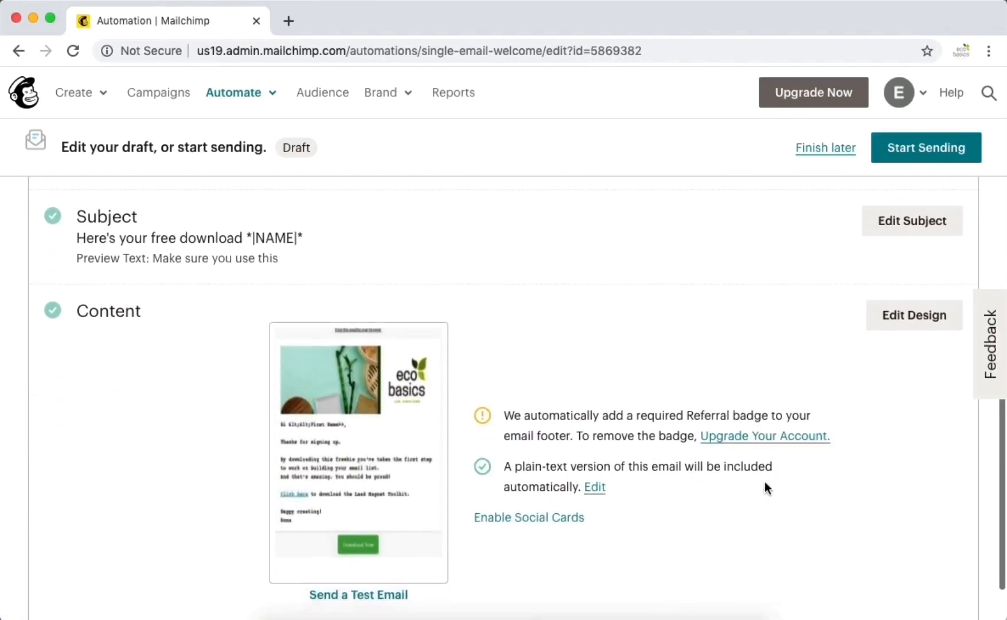
{"action": "scroll", "coordinate": [765, 482], "scroll_direction": "down", "scroll_amount": 2}
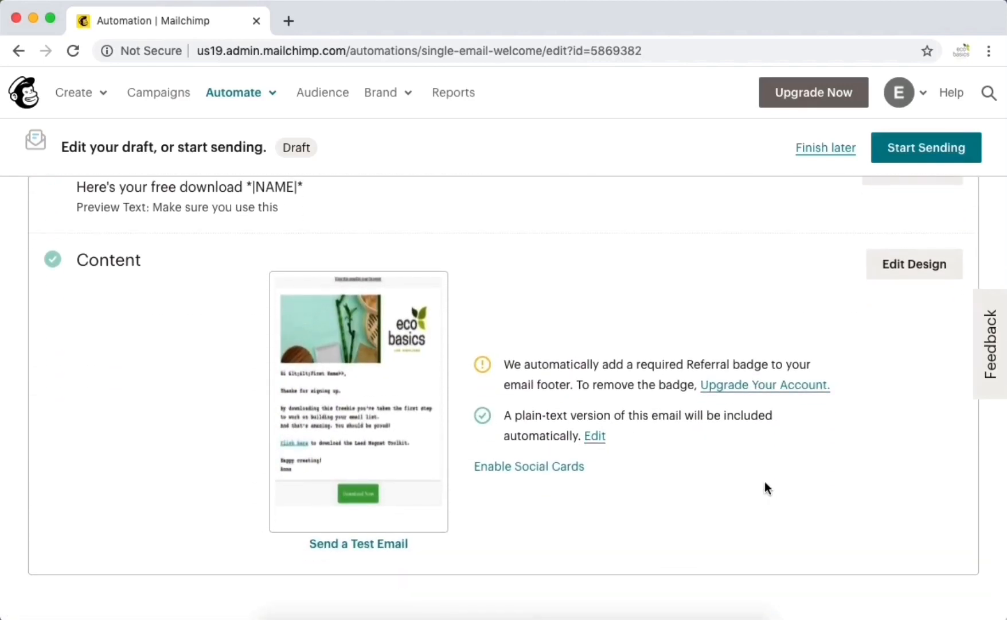
{"action": "scroll", "coordinate": [765, 489], "scroll_direction": "up", "scroll_amount": 1}
{"action": "scroll", "coordinate": [765, 483], "scroll_direction": "up", "scroll_amount": 5}
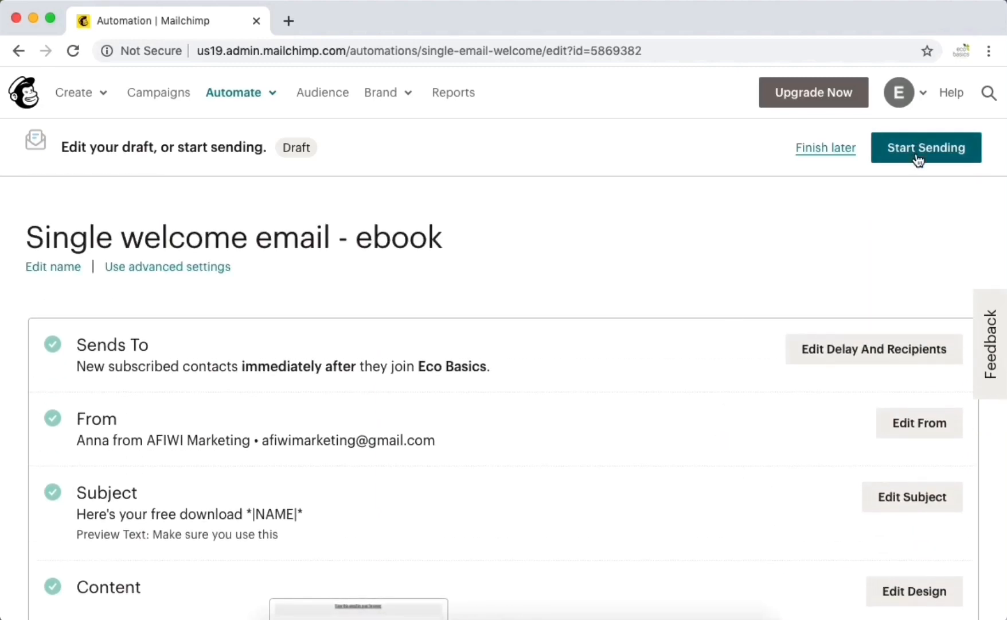
{"action": "left_click", "coordinate": [918, 159]}
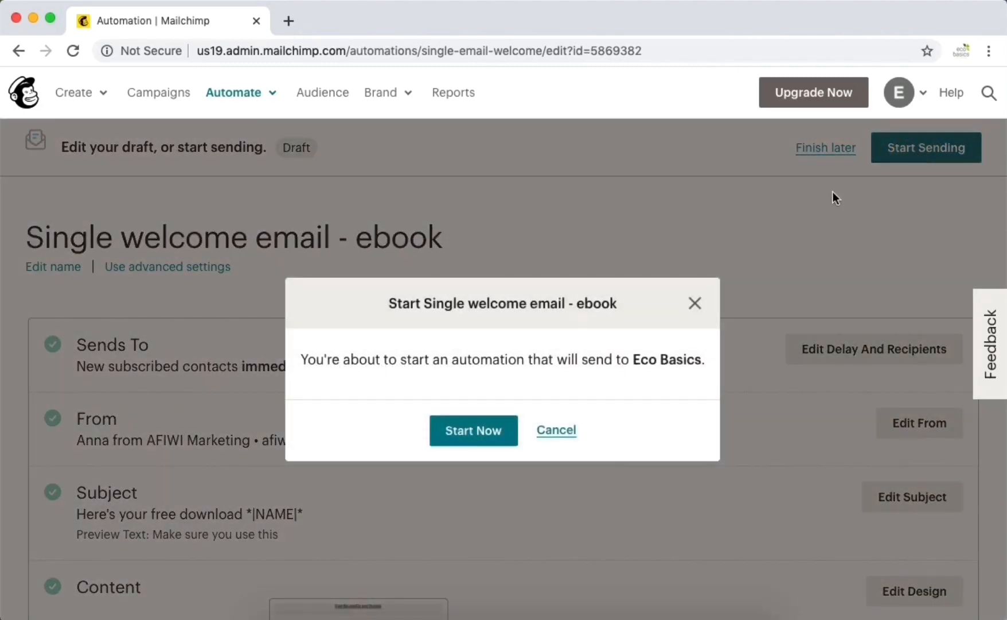
{"action": "left_click", "coordinate": [494, 443]}
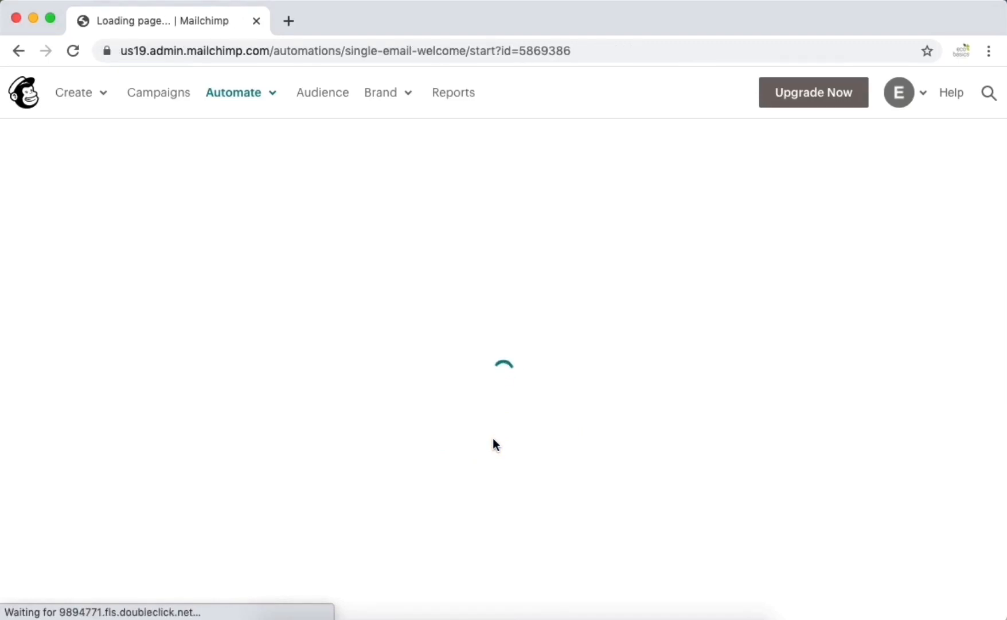
{"action": "left_click", "coordinate": [149, 101]}
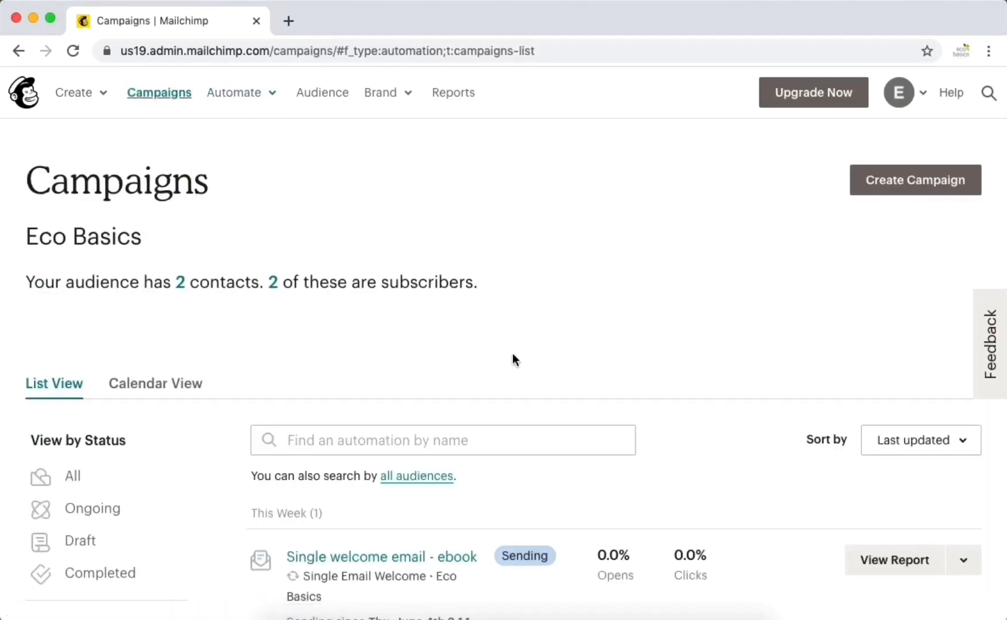
- Filter campaigns to Landing Pages and open the live Free Offer - ebook page in Chrome
{"action": "scroll", "coordinate": [683, 436], "scroll_direction": "down", "scroll_amount": 2}
{"action": "scroll", "coordinate": [683, 437], "scroll_direction": "up", "scroll_amount": 2}
{"action": "scroll", "coordinate": [265, 419], "scroll_direction": "down", "scroll_amount": 5}
{"action": "left_click", "coordinate": [121, 505]}
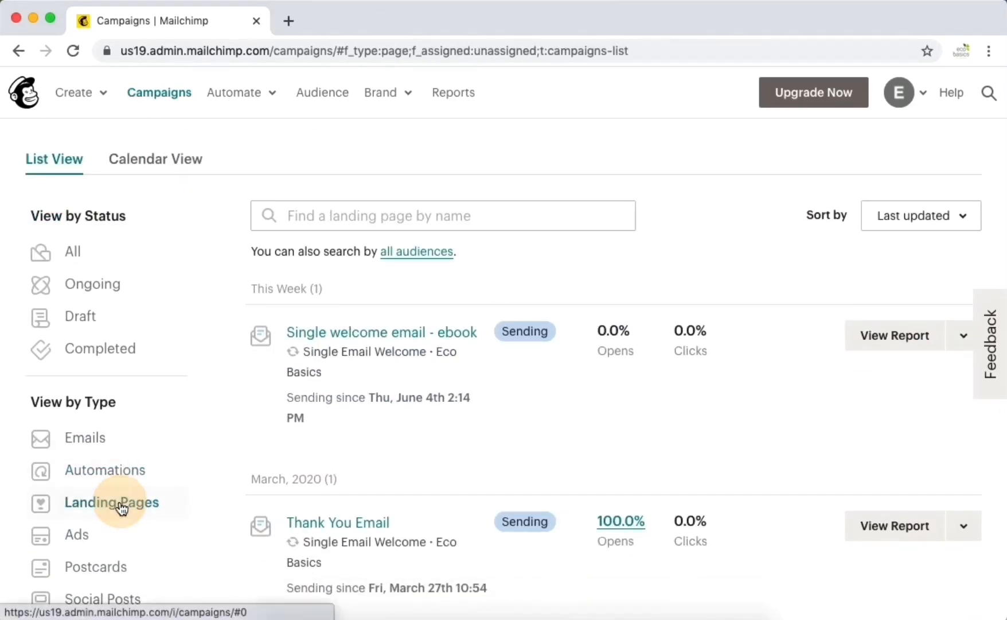
{"action": "left_click", "coordinate": [414, 394]}
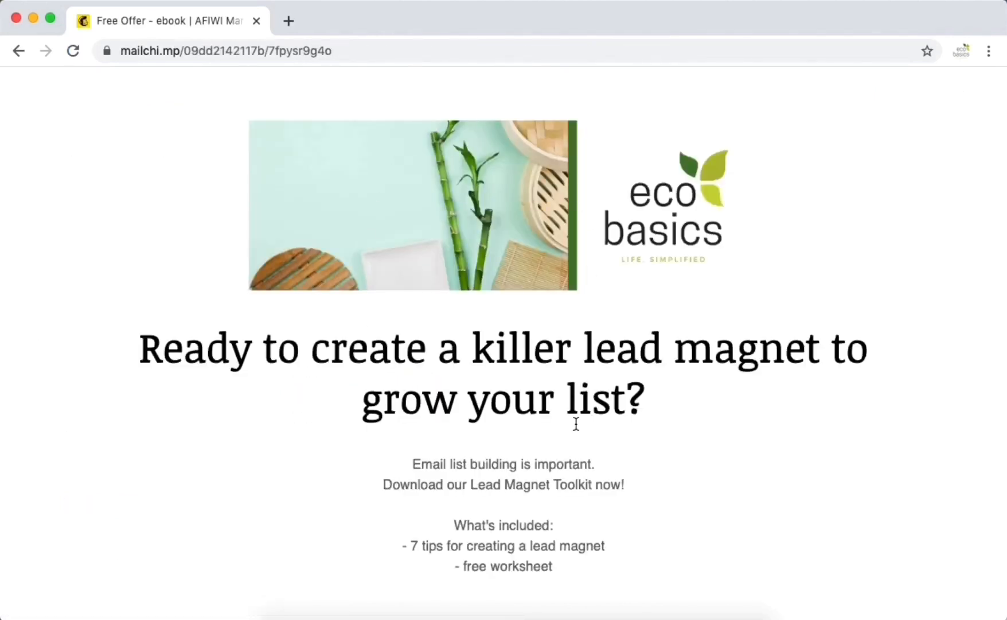
{"action": "scroll", "coordinate": [576, 423], "scroll_direction": "down", "scroll_amount": 12}
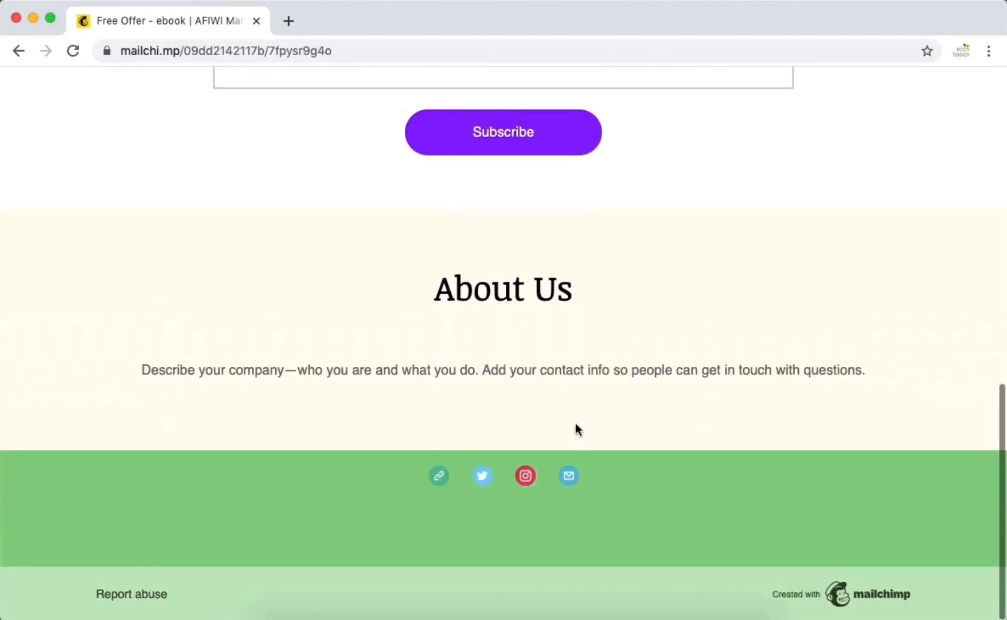
{"action": "scroll", "coordinate": [577, 429], "scroll_direction": "up", "scroll_amount": 15}
{"action": "scroll", "coordinate": [578, 425], "scroll_direction": "down", "scroll_amount": 1}
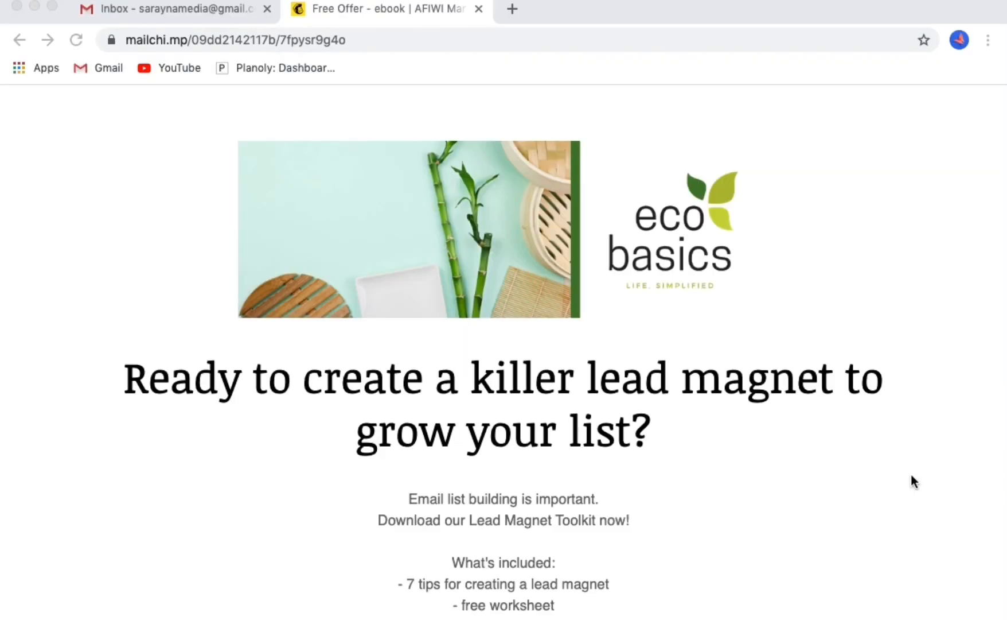
{"action": "scroll", "coordinate": [914, 481], "scroll_direction": "down", "scroll_amount": 12}
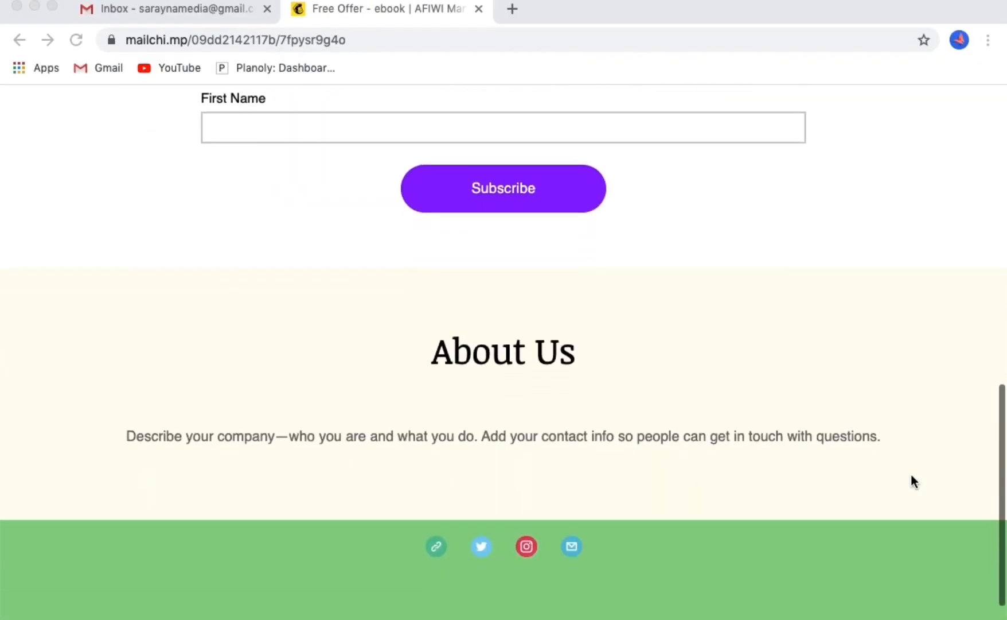
{"action": "scroll", "coordinate": [913, 478], "scroll_direction": "down", "scroll_amount": 2}
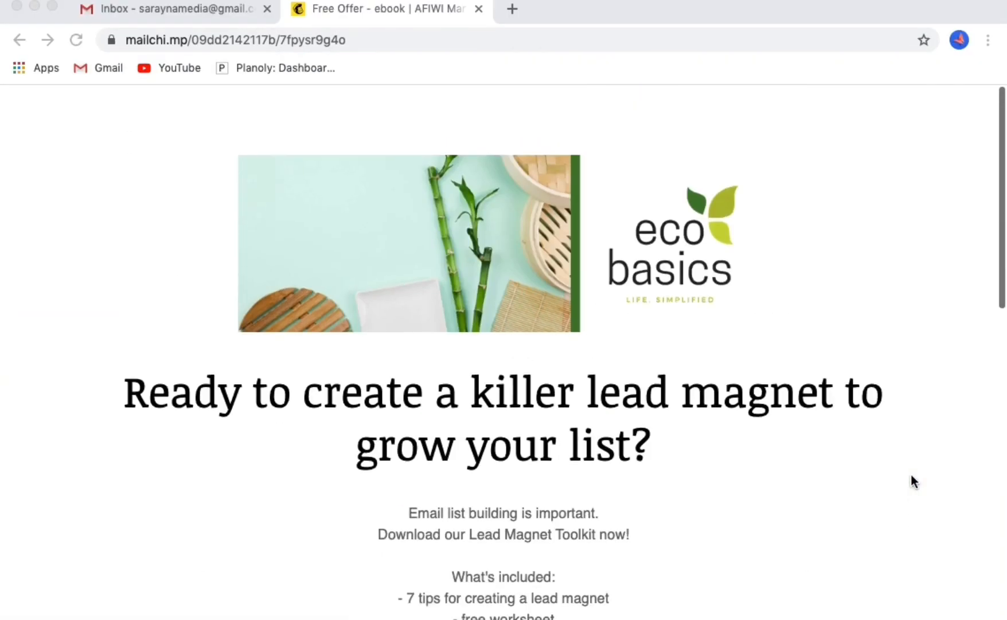
{"action": "scroll", "coordinate": [912, 477], "scroll_direction": "down", "scroll_amount": 1}
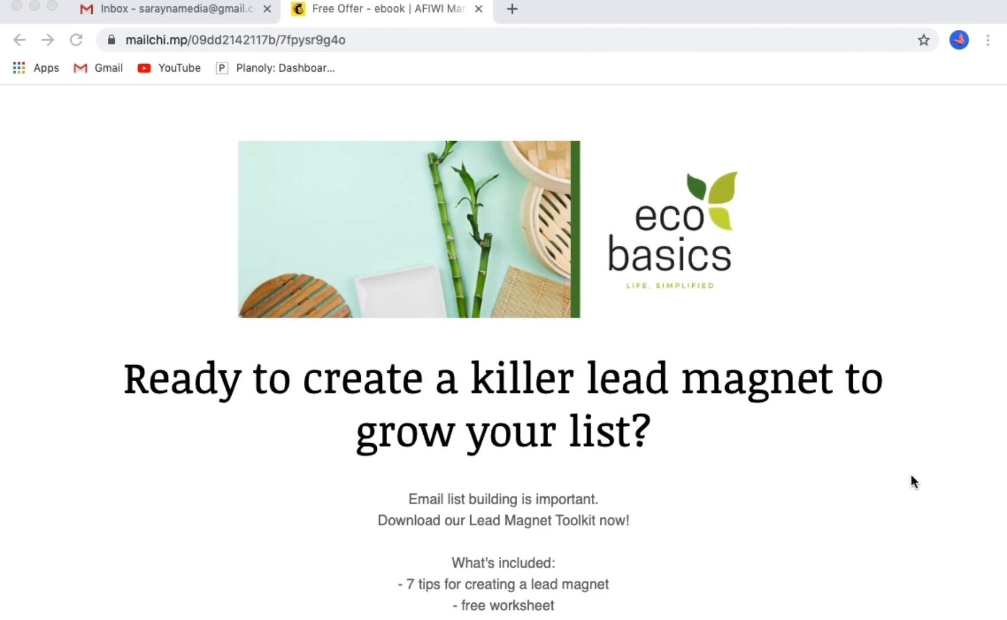
{"action": "scroll", "coordinate": [912, 479], "scroll_direction": "down", "scroll_amount": 5}
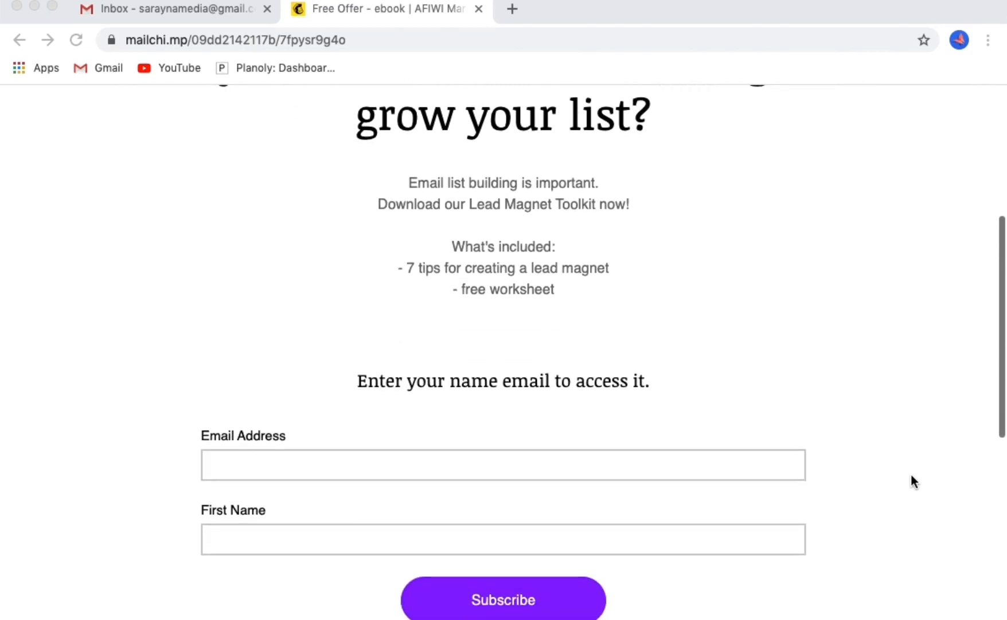
{"action": "left_click", "coordinate": [704, 470]}
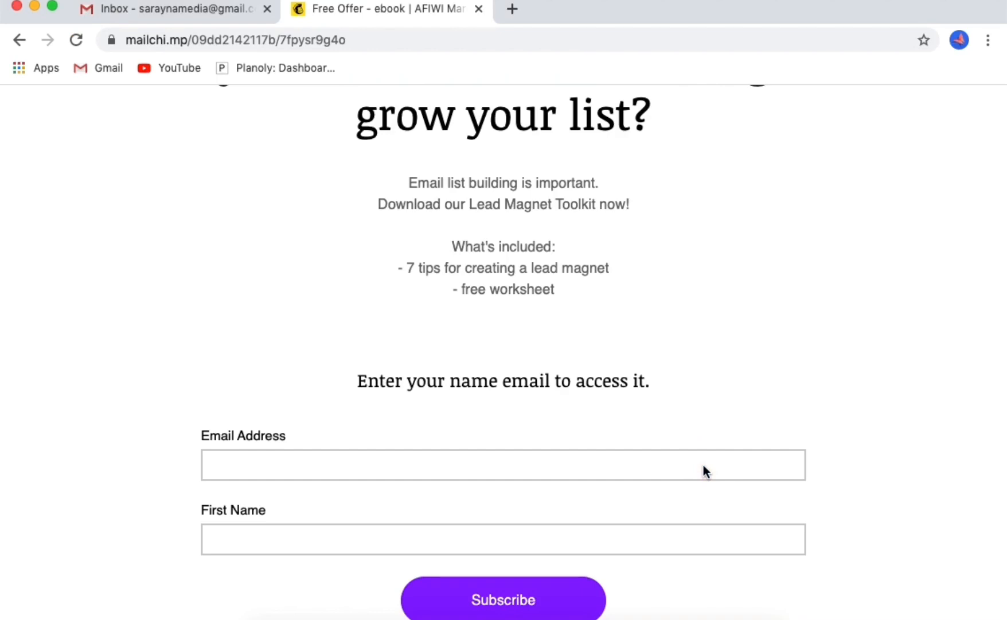
- Subscribe on the landing page form with a test e-mail address and a first name
{"action": "left_click", "coordinate": [622, 476]}
{"action": "left_click", "coordinate": [621, 476]}
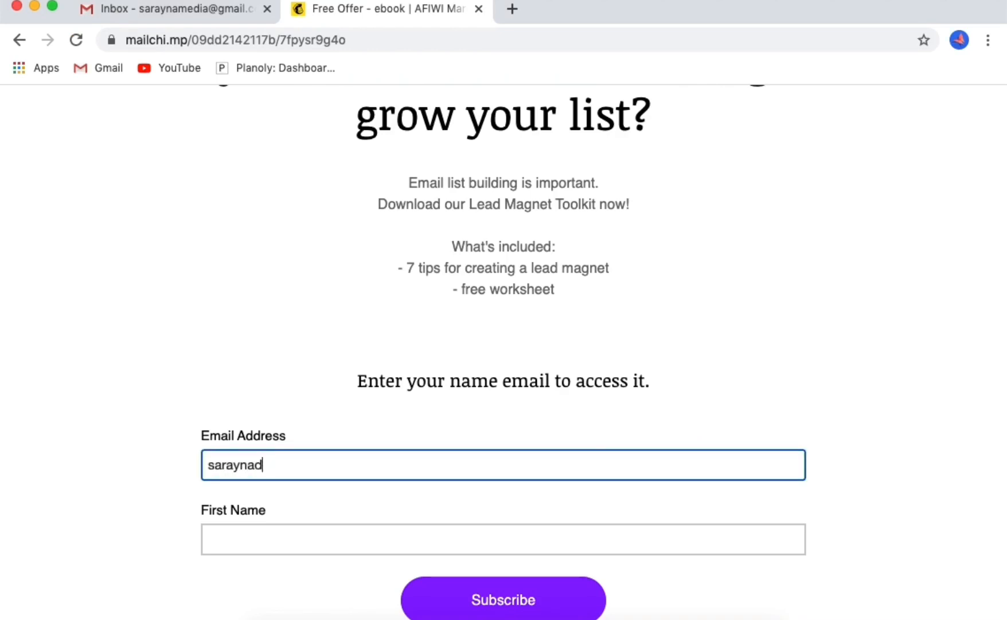
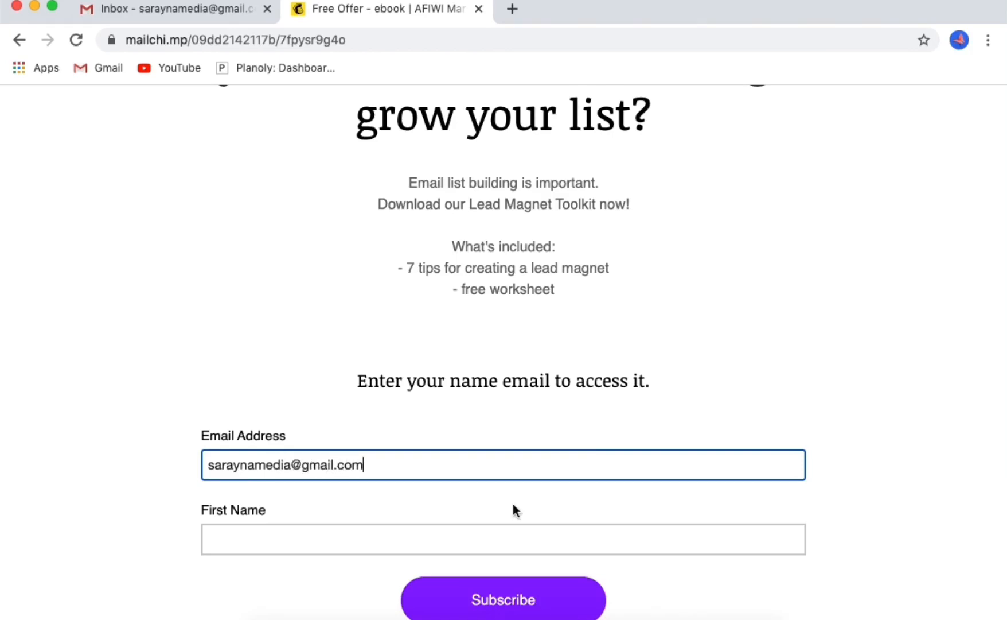
{"action": "left_click", "coordinate": [446, 524]}
{"action": "type", "text": "Anna"}
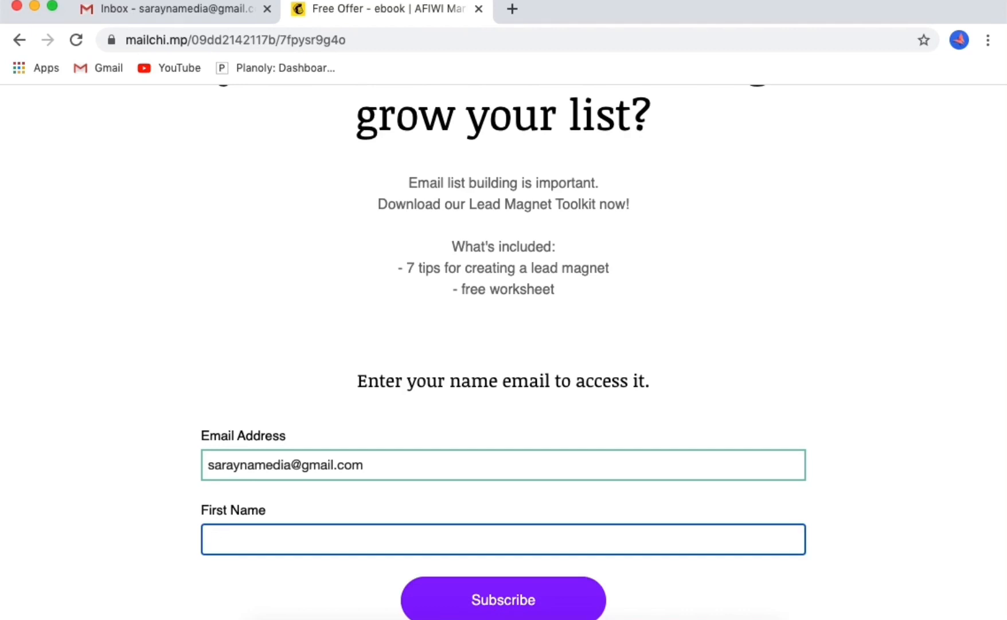
{"action": "type", "text": "Lisa"}
{"action": "scroll", "coordinate": [780, 494], "scroll_direction": "down", "scroll_amount": 2}
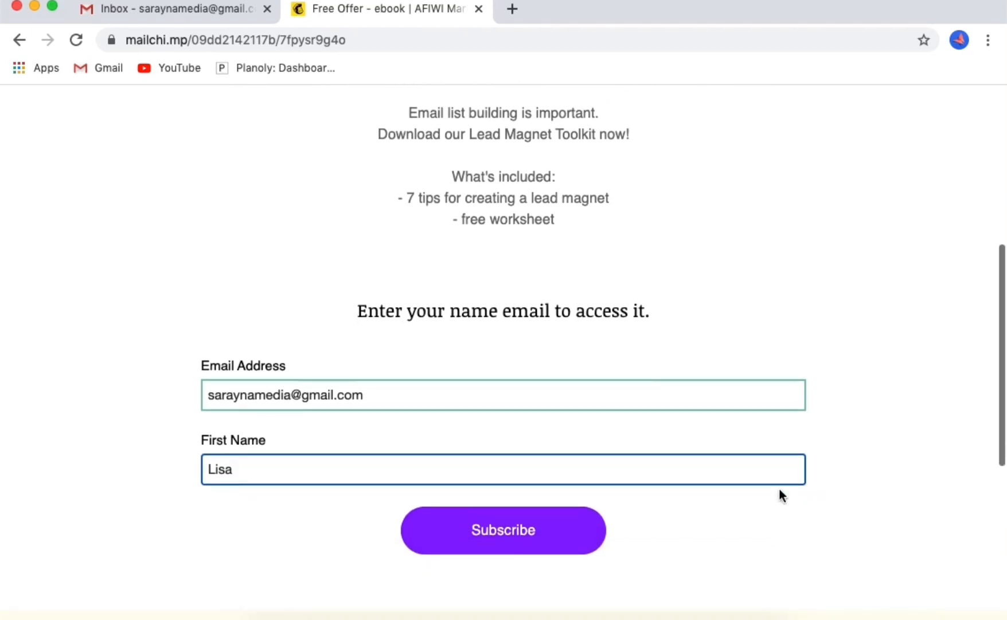
{"action": "left_click", "coordinate": [488, 531]}
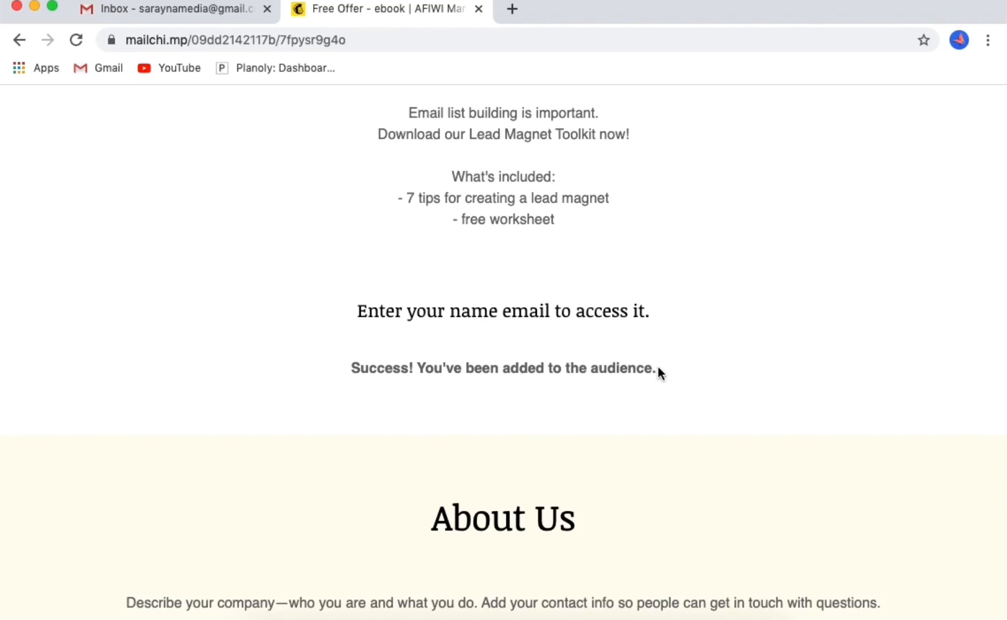
{"action": "left_click", "coordinate": [185, 10]}
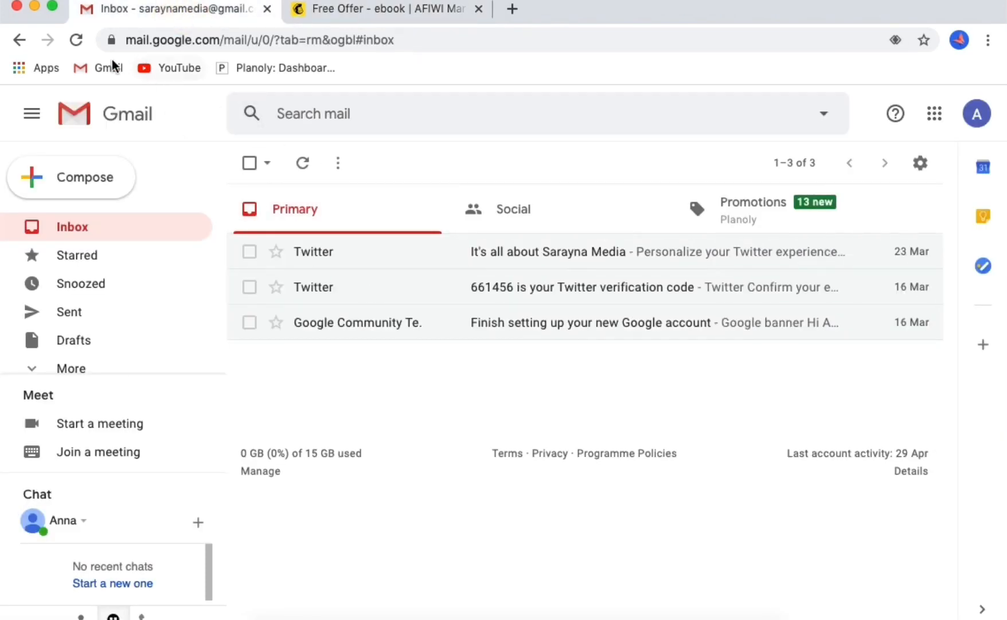
- Reload Gmail, open the 'Here's your free download' email, and follow its 'Click here' link
{"action": "left_click", "coordinate": [81, 40]}
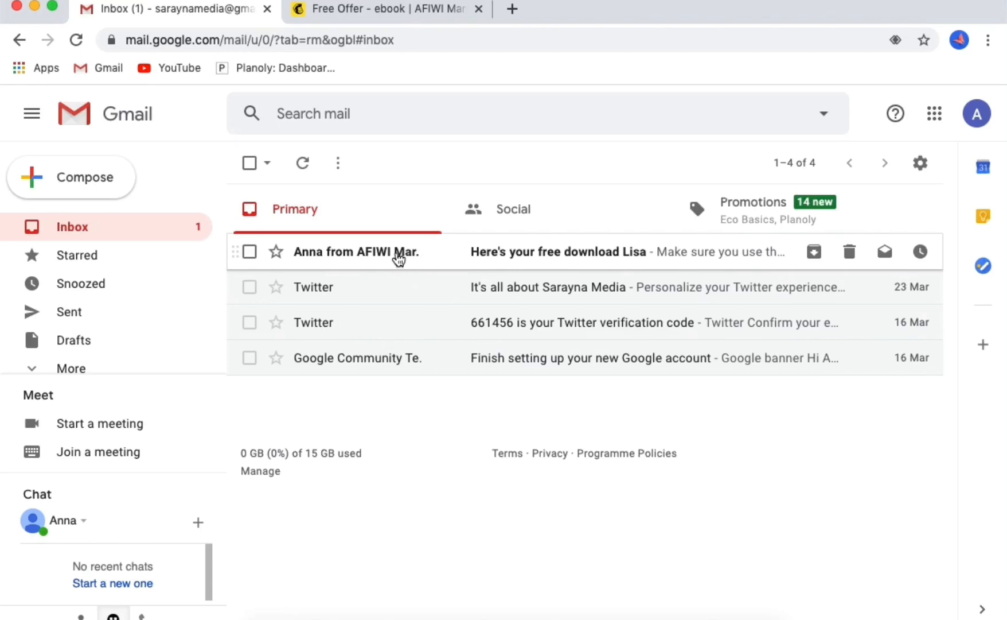
{"action": "mouse_move", "coordinate": [367, 260]}
{"action": "left_click", "coordinate": [594, 252]}
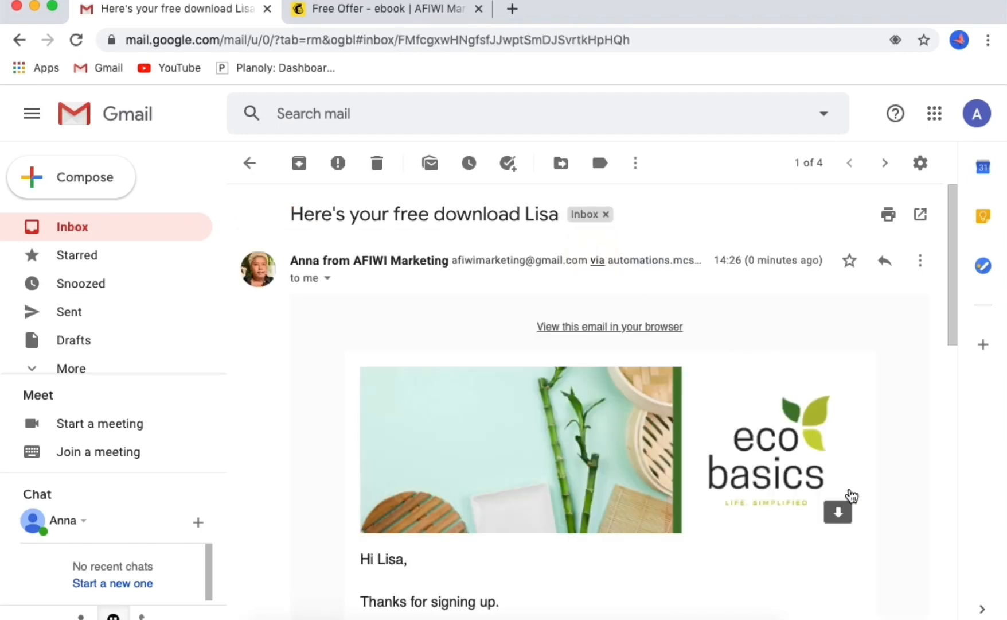
{"action": "scroll", "coordinate": [868, 524], "scroll_direction": "down", "scroll_amount": 5}
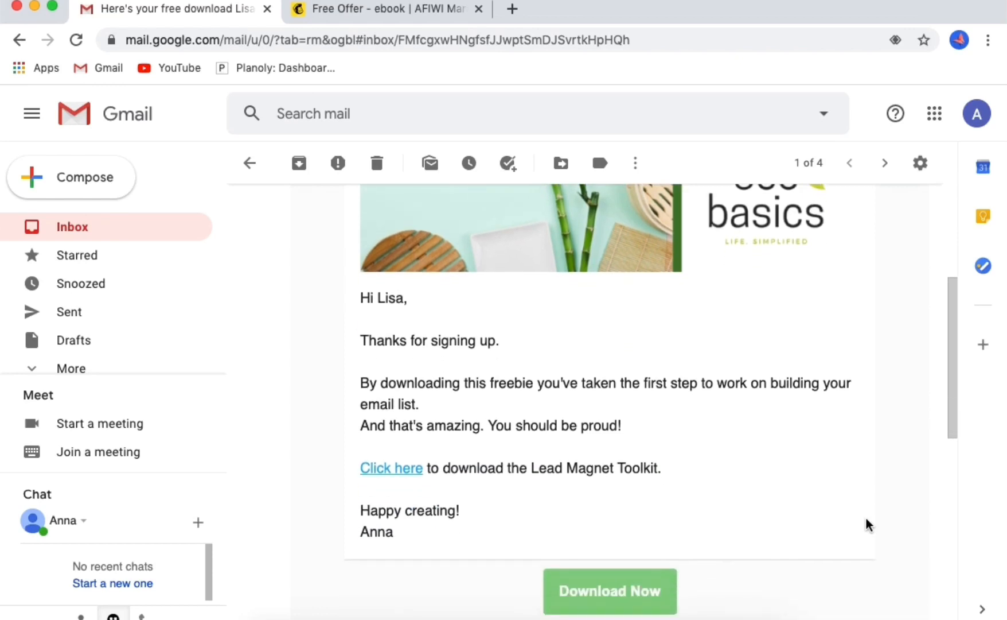
{"action": "scroll", "coordinate": [868, 524], "scroll_direction": "down", "scroll_amount": 1}
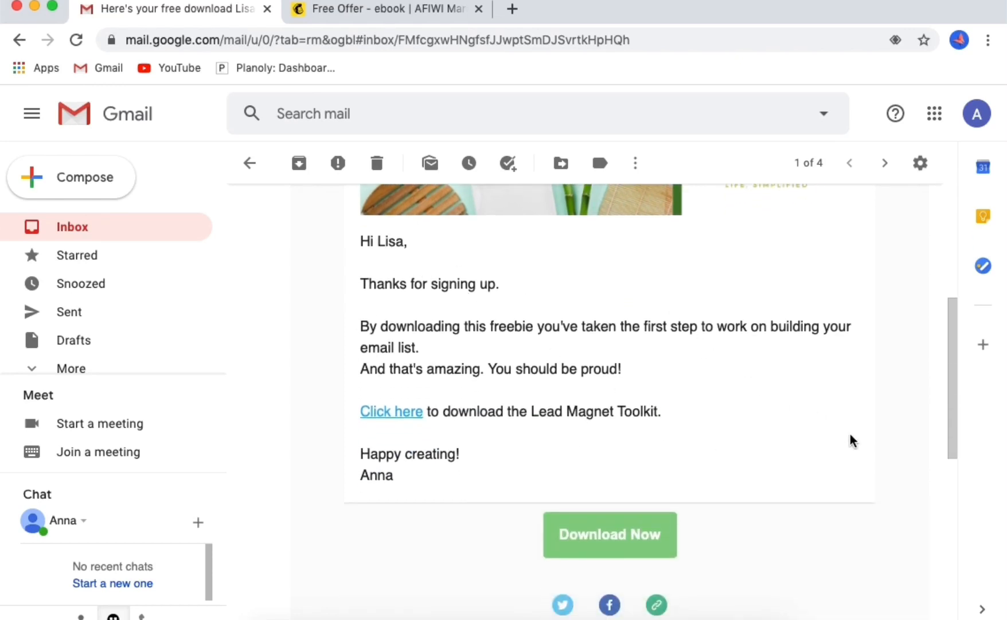
{"action": "scroll", "coordinate": [853, 451], "scroll_direction": "down", "scroll_amount": 2}
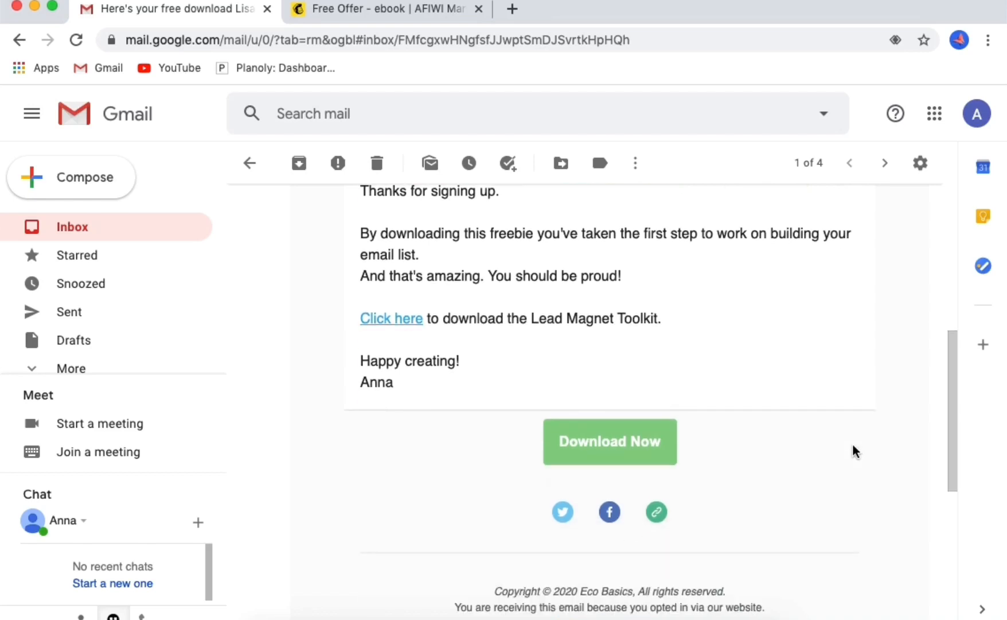
{"action": "left_click", "coordinate": [373, 319]}
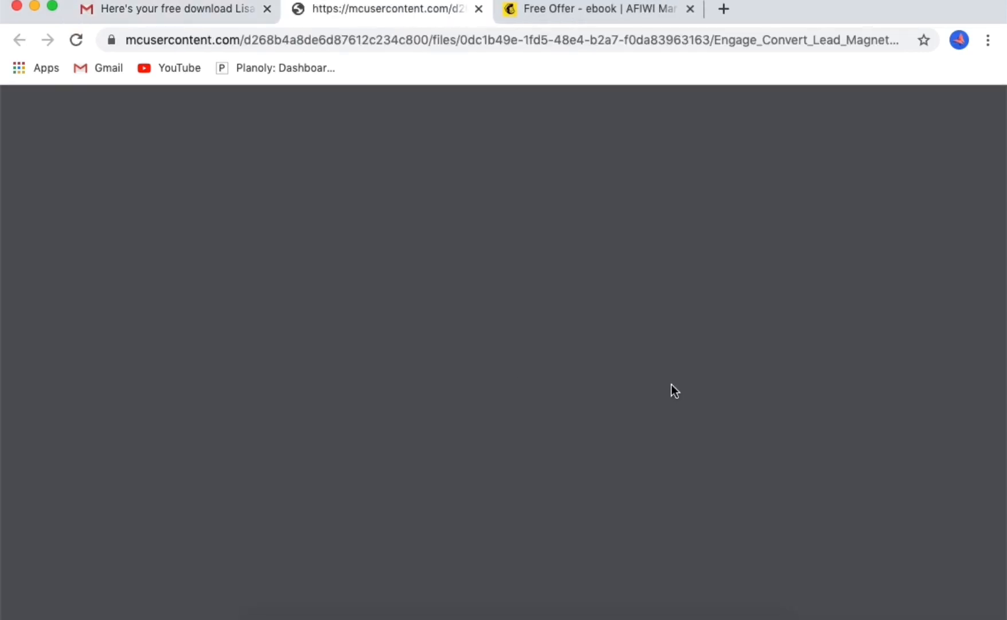
- Test the email's Download Now button, which opens the Engage_Convert_Lead_Magnet_Toolkit.pdf
{"action": "scroll", "coordinate": [796, 502], "scroll_direction": "down", "scroll_amount": 3}
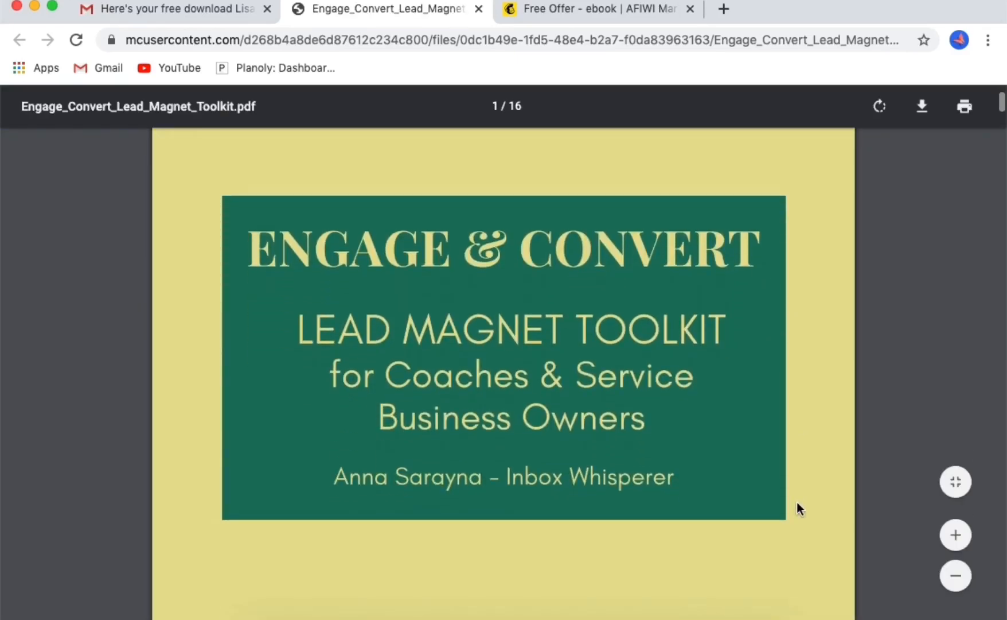
{"action": "scroll", "coordinate": [797, 501], "scroll_direction": "up", "scroll_amount": 3}
{"action": "left_click", "coordinate": [217, 10]}
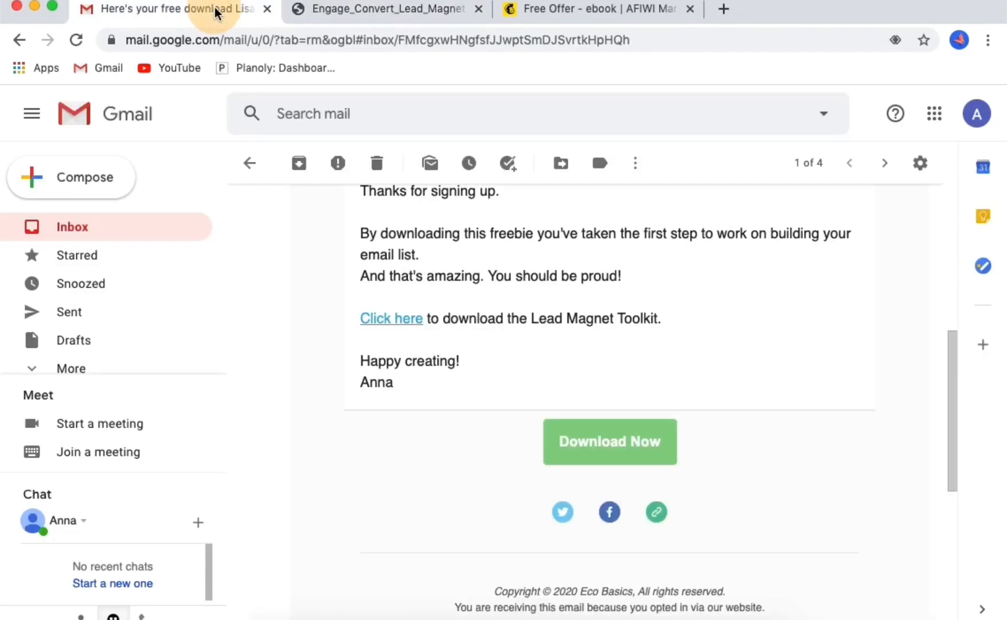
{"action": "left_click", "coordinate": [603, 445]}
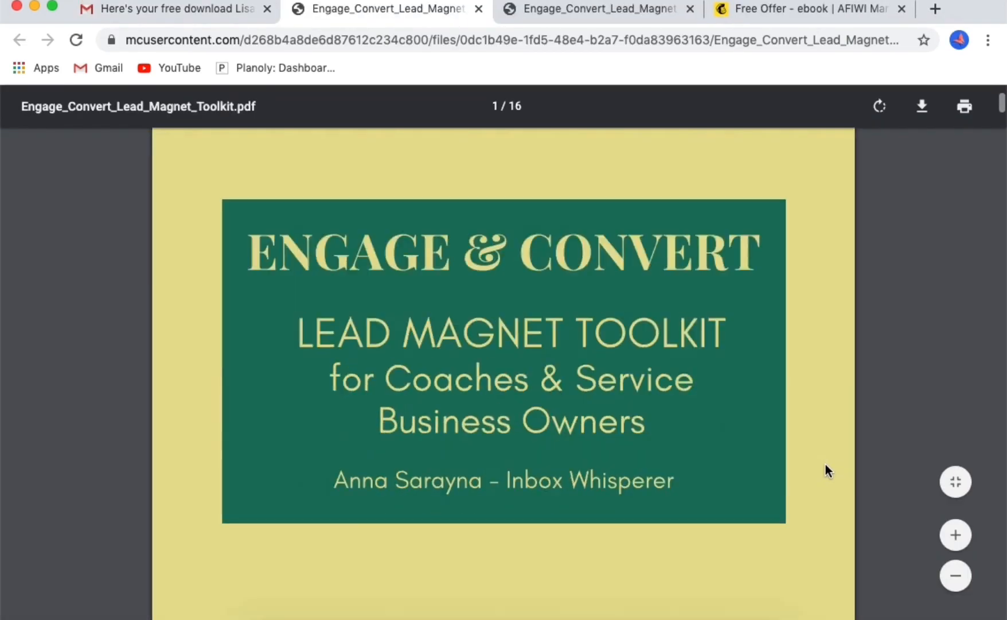
{"action": "scroll", "coordinate": [826, 463], "scroll_direction": "down", "scroll_amount": 10}
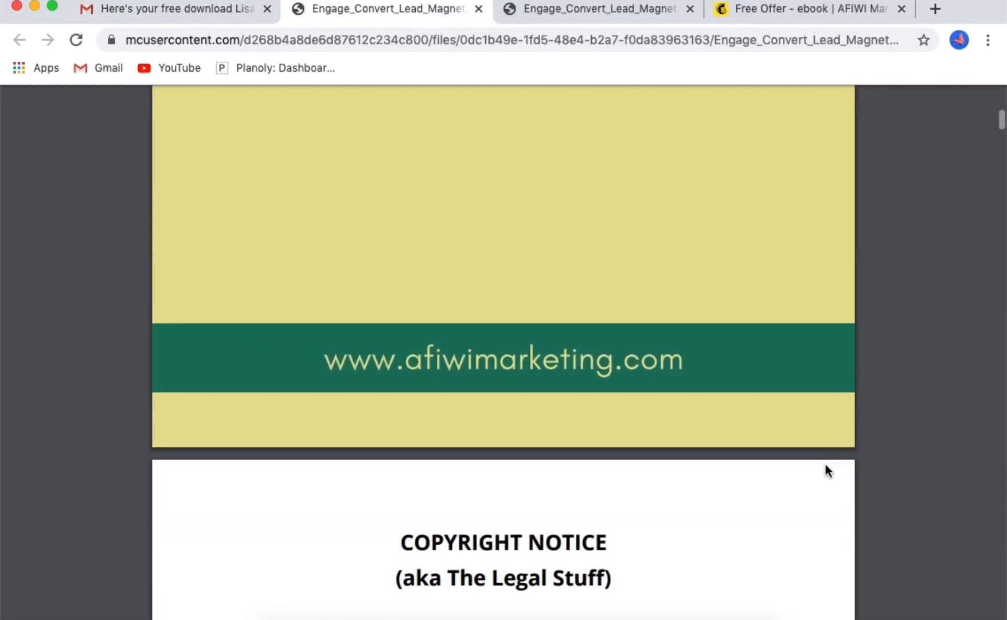